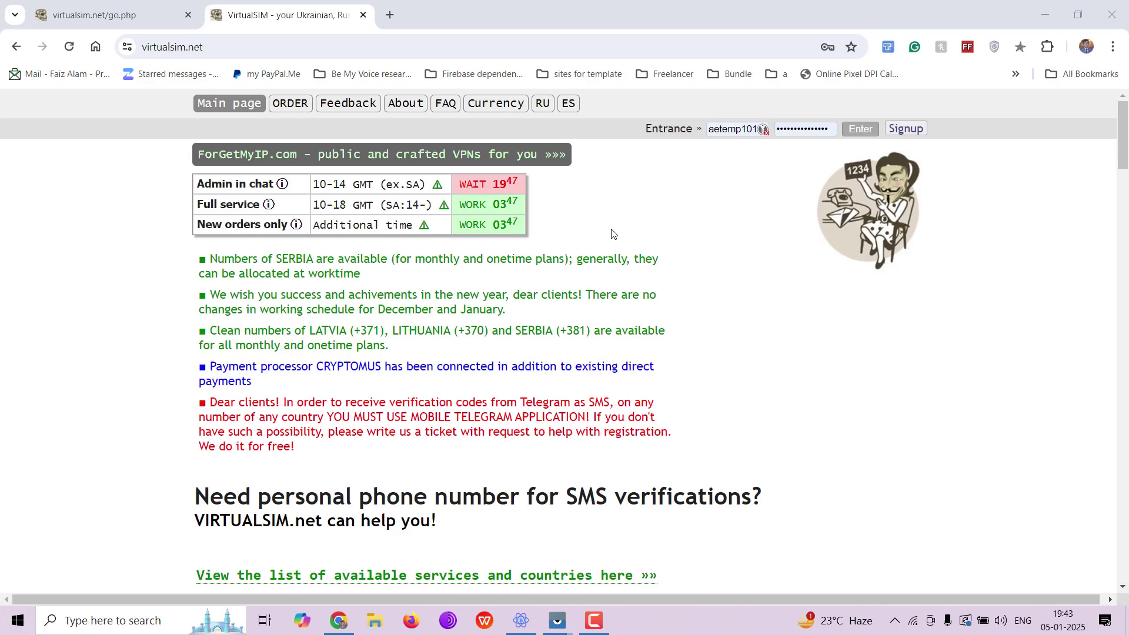
On the signup form, enable Set browser time and choose Bitcoin as the payment method
click(906, 128)
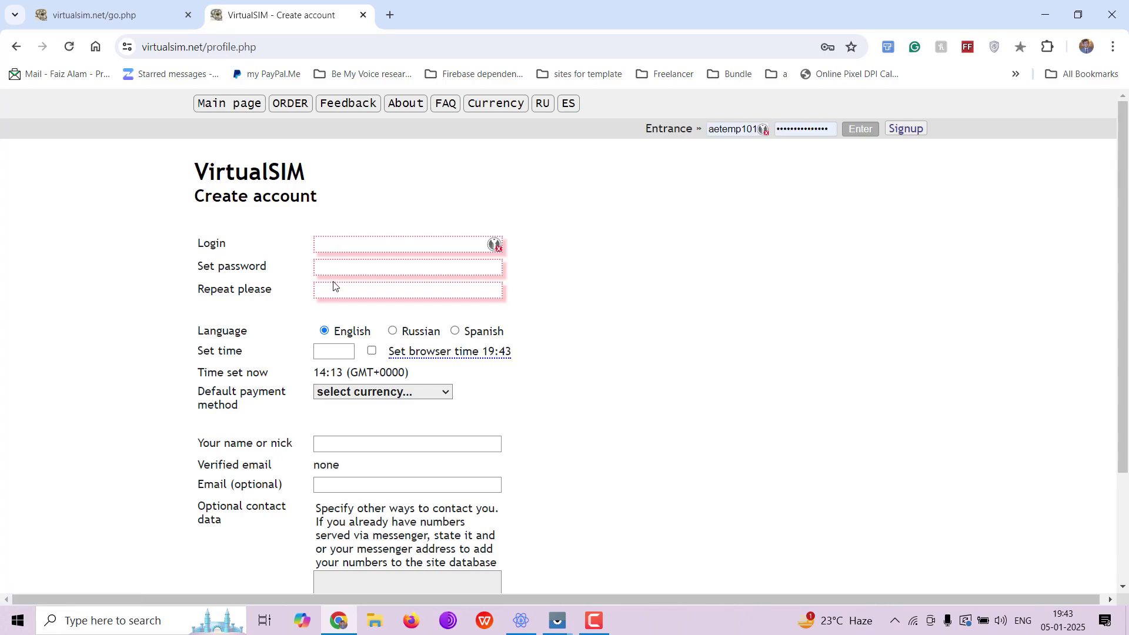
click(372, 352)
click(319, 392)
click(353, 429)
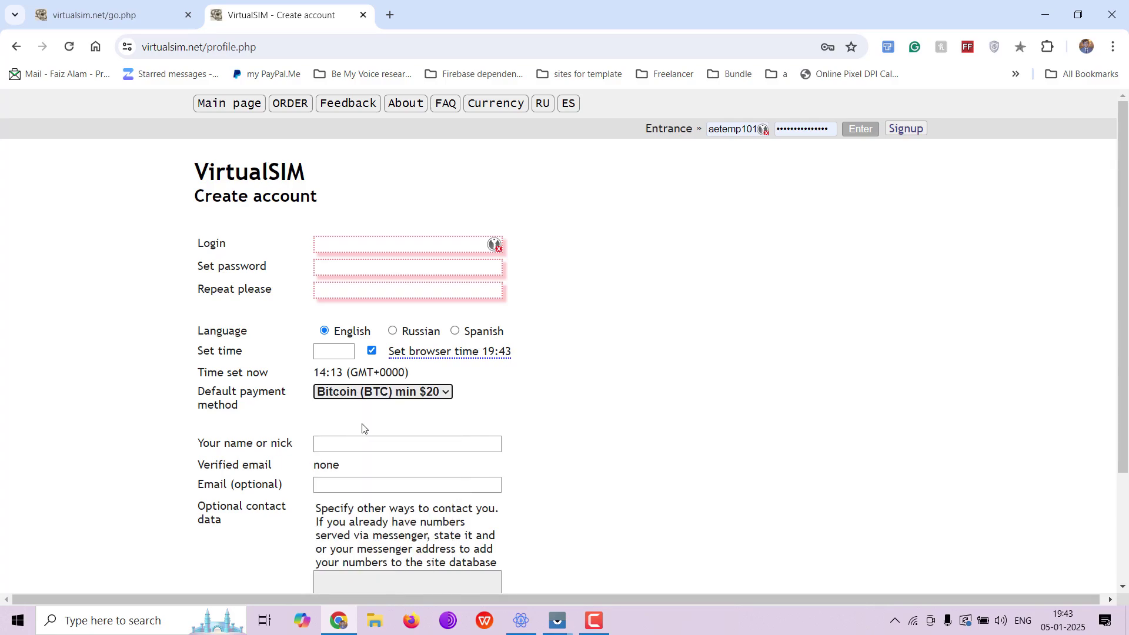
scroll(481, 398, down, 1)
Sign in with the saved account credentials to reach the Welcome page
click(337, 437)
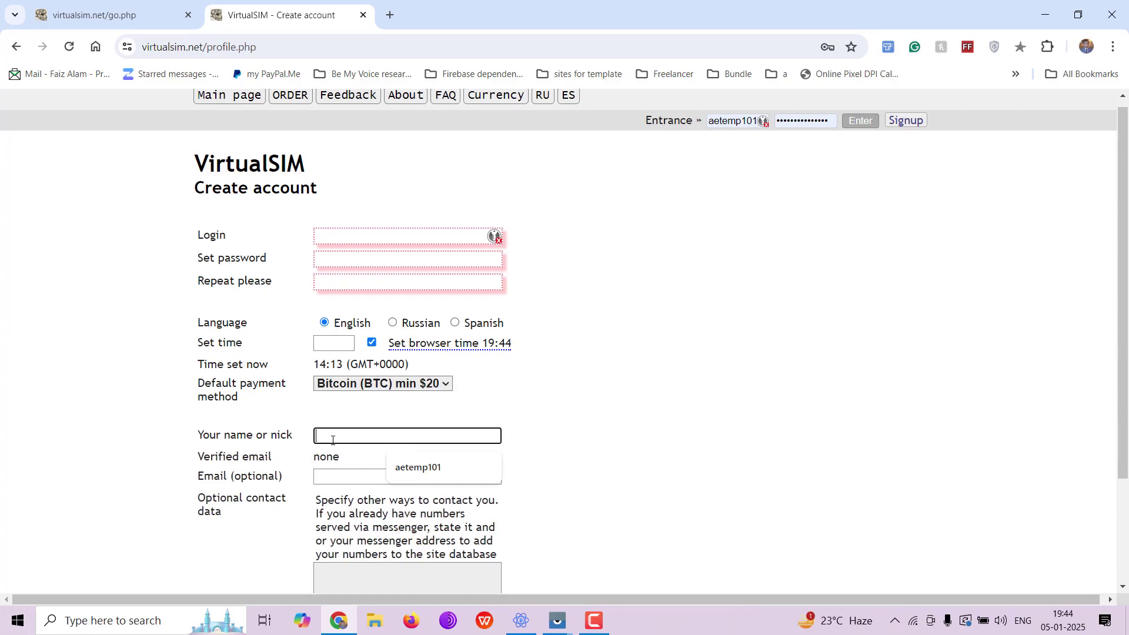
scroll(333, 441, down, 1)
scroll(554, 417, down, 2)
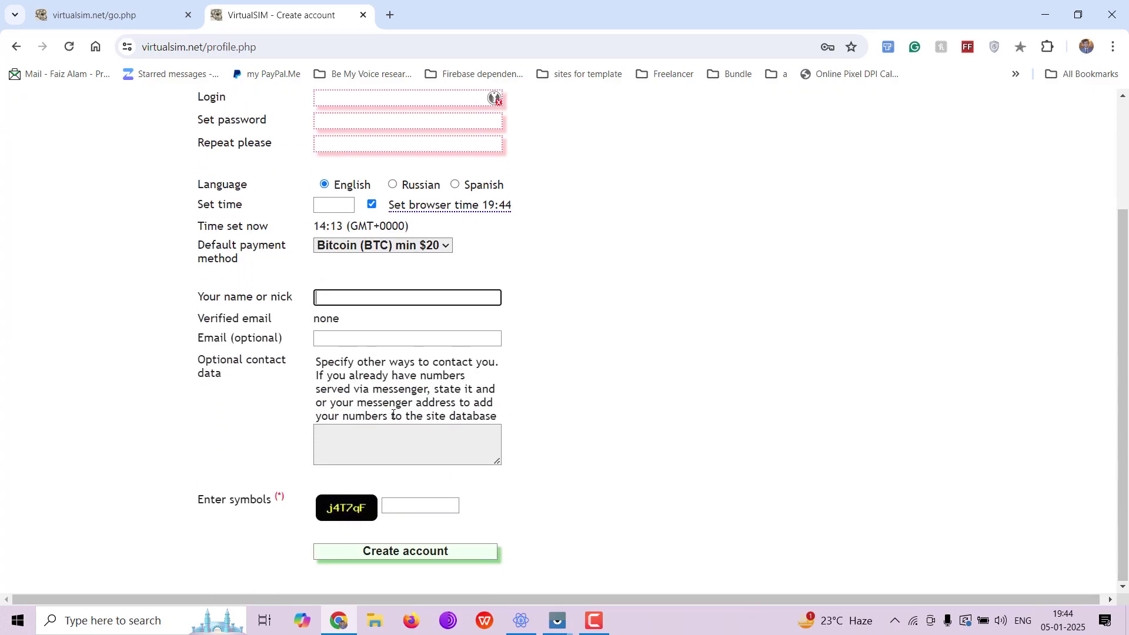
click(388, 507)
scroll(670, 426, up, 3)
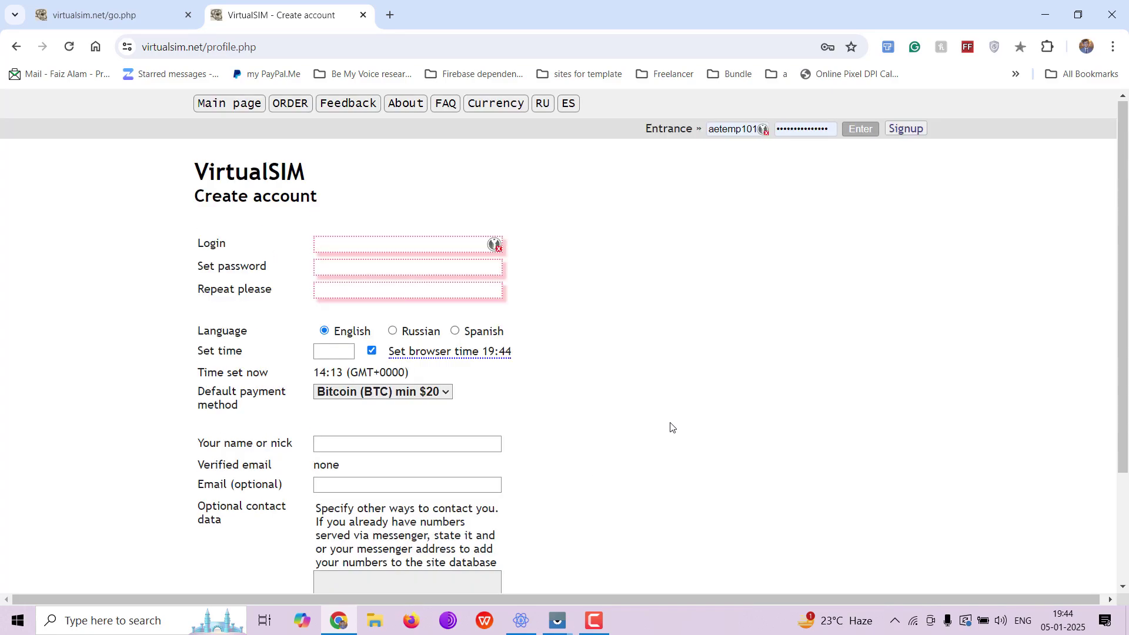
click(861, 130)
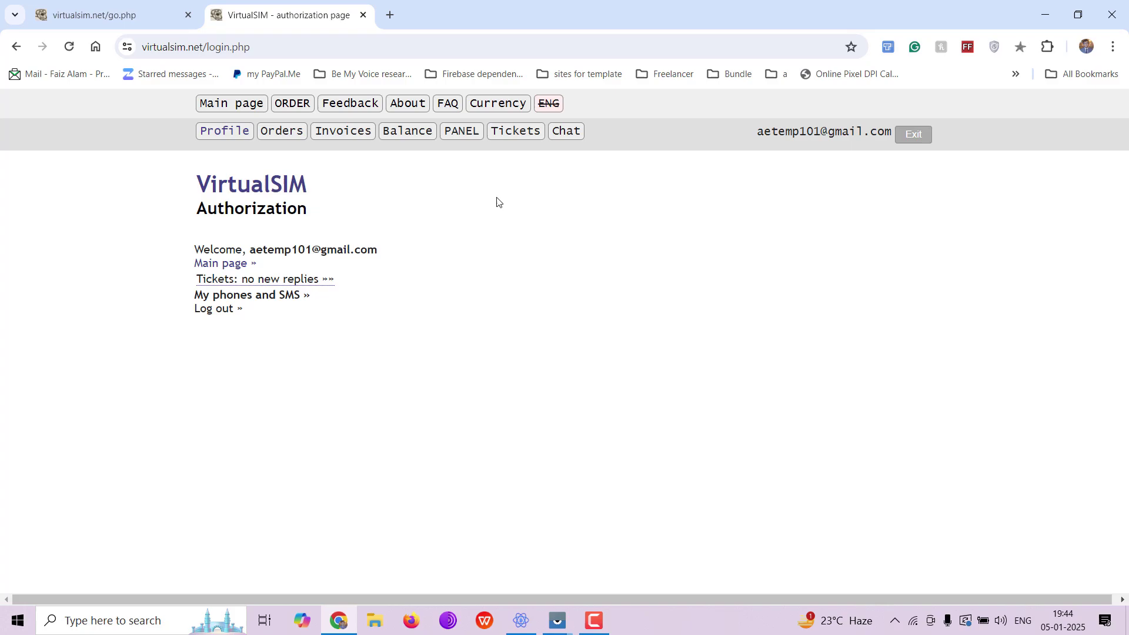
From the main page, select Ukraine for the DEDICATED plan
click(220, 104)
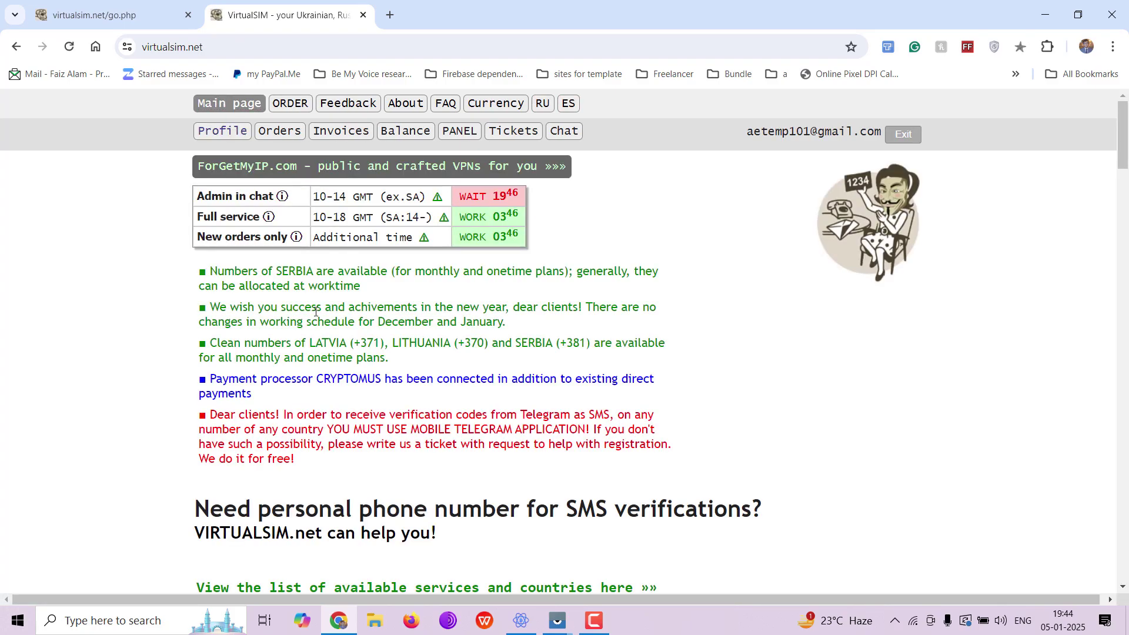
scroll(317, 321, down, 9)
scroll(317, 321, down, 4)
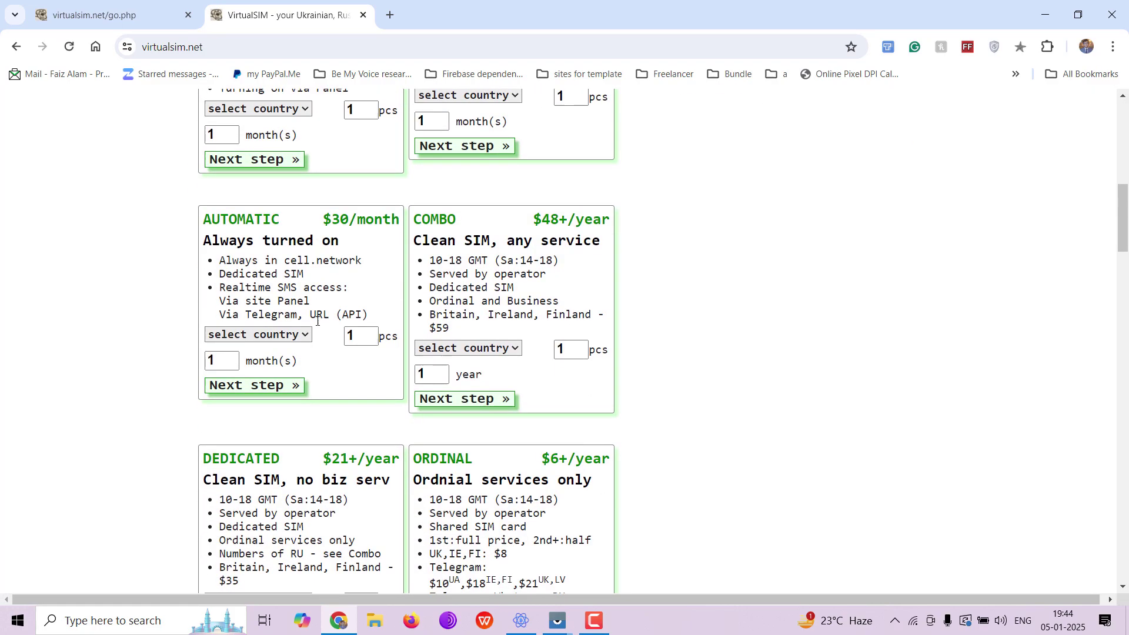
click(223, 471)
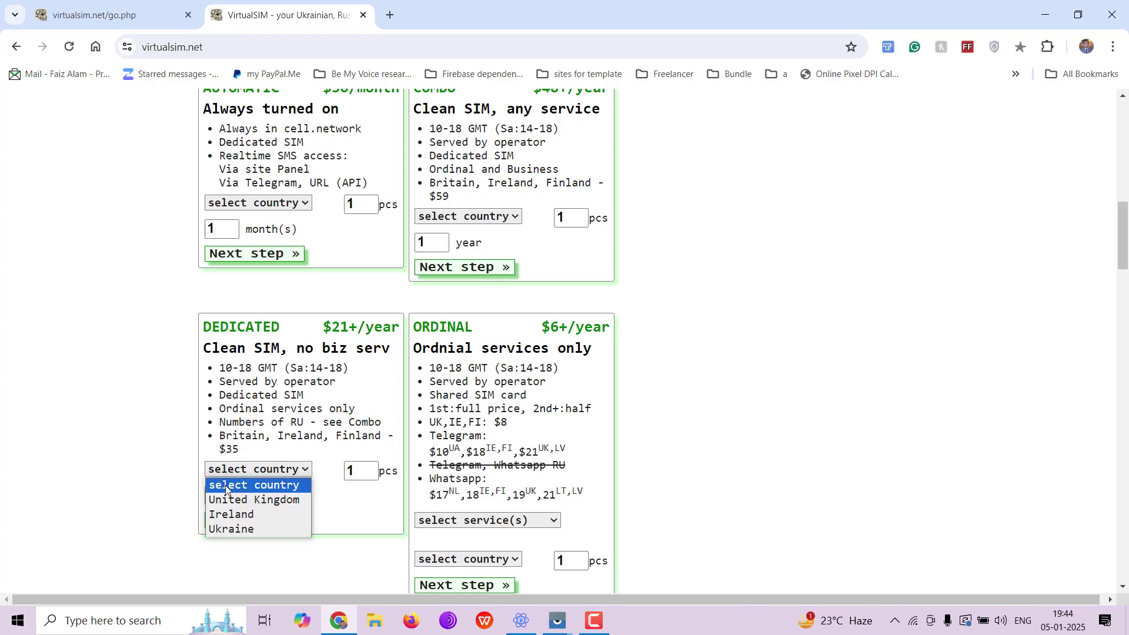
click(231, 529)
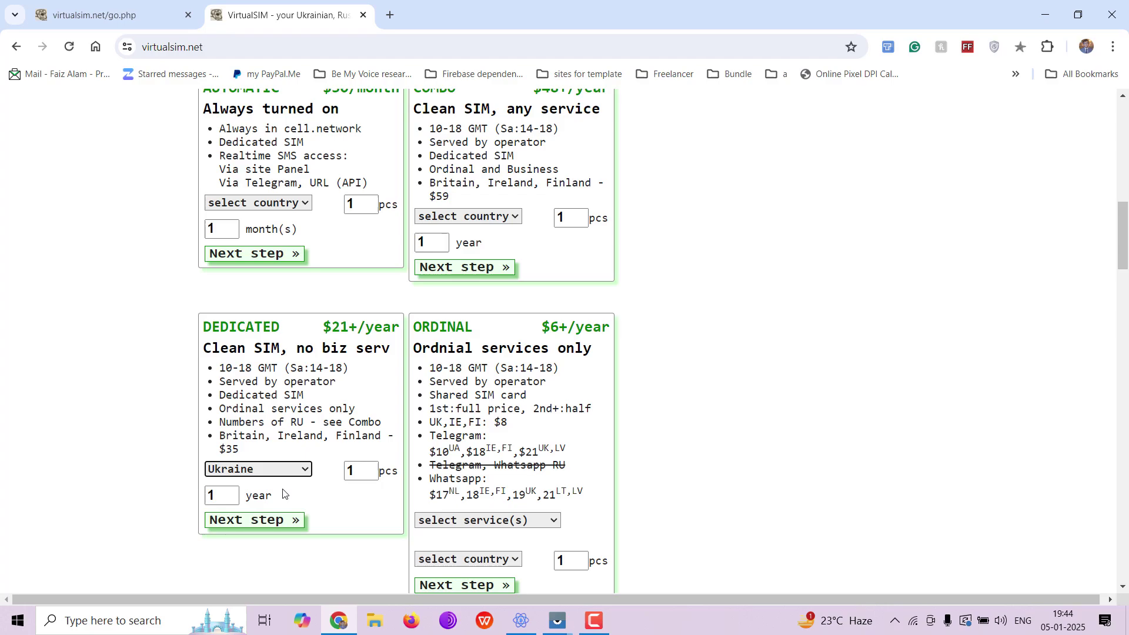
Proceed and place the one-year order, producing the $21 Bitcoin invoice
click(272, 521)
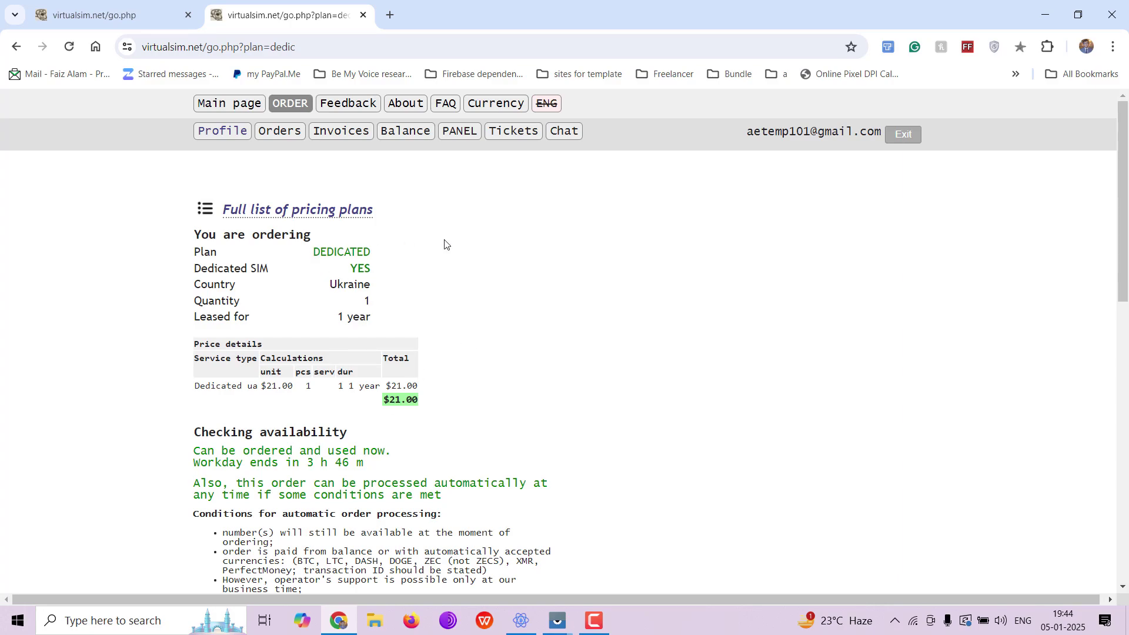
scroll(360, 443, down, 7)
scroll(357, 440, down, 5)
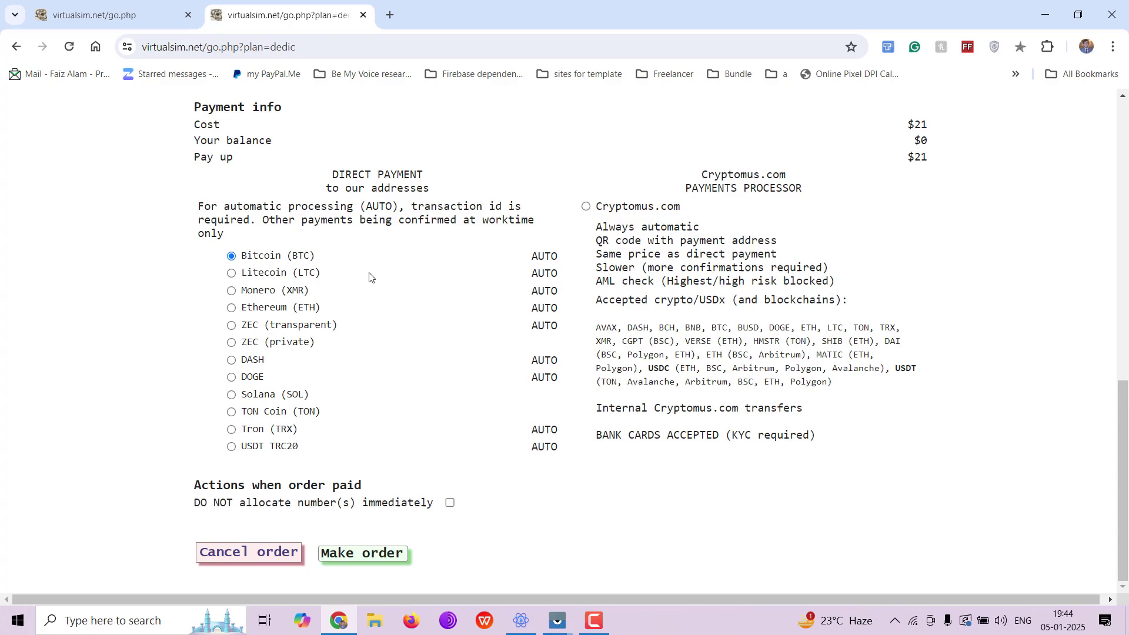
click(357, 557)
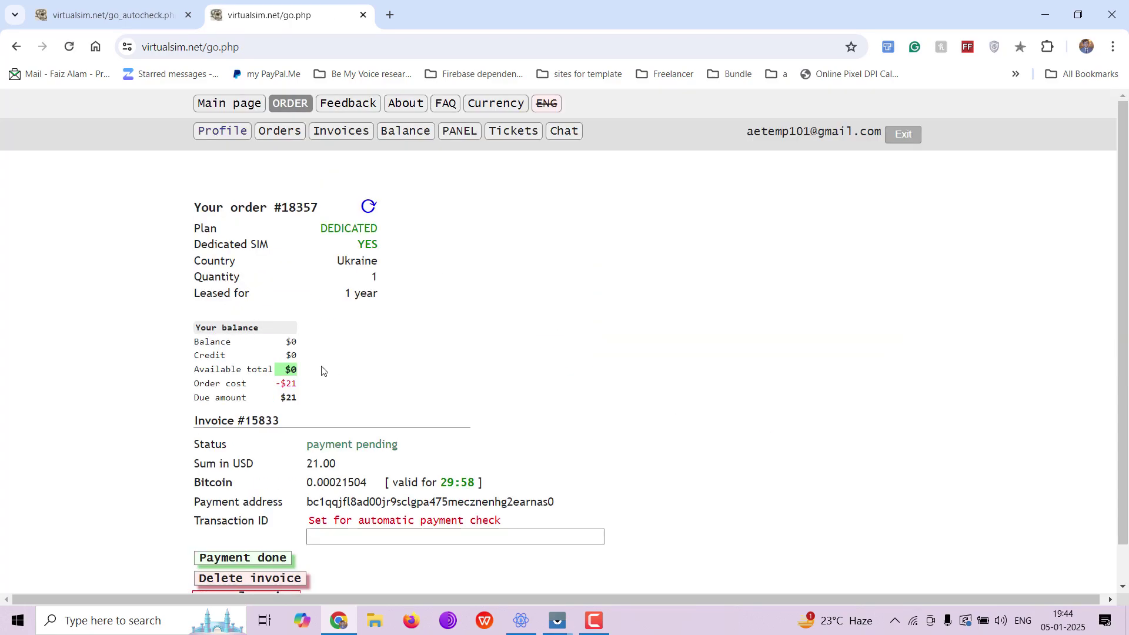
scroll(386, 408, down, 1)
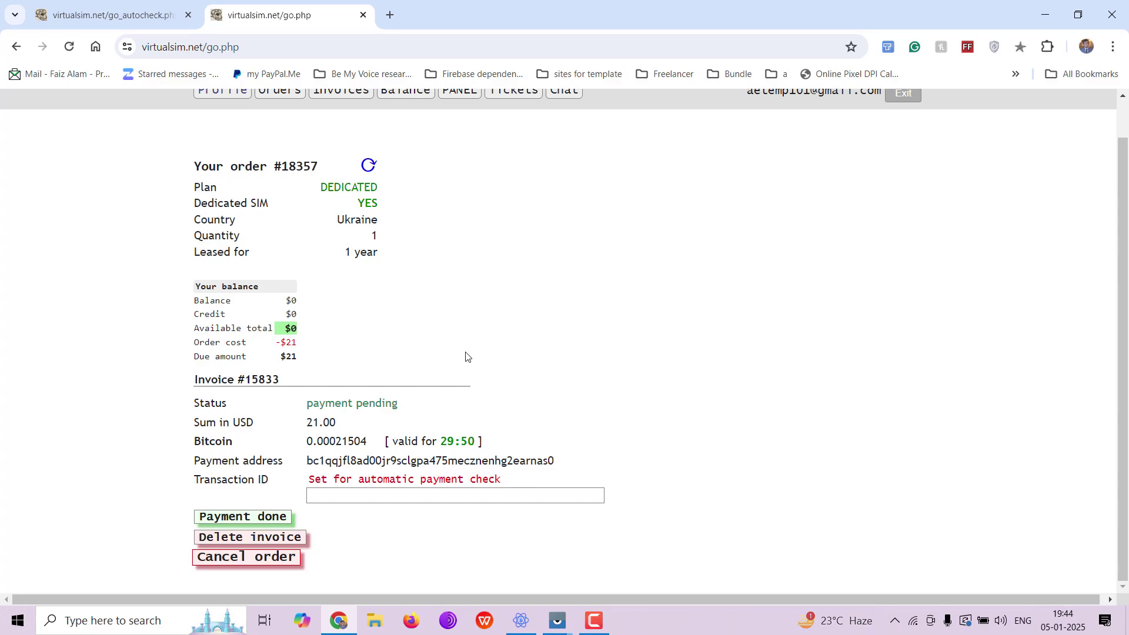
In Electrum's Send form, paste the invoice's payment address as the recipient
click(521, 619)
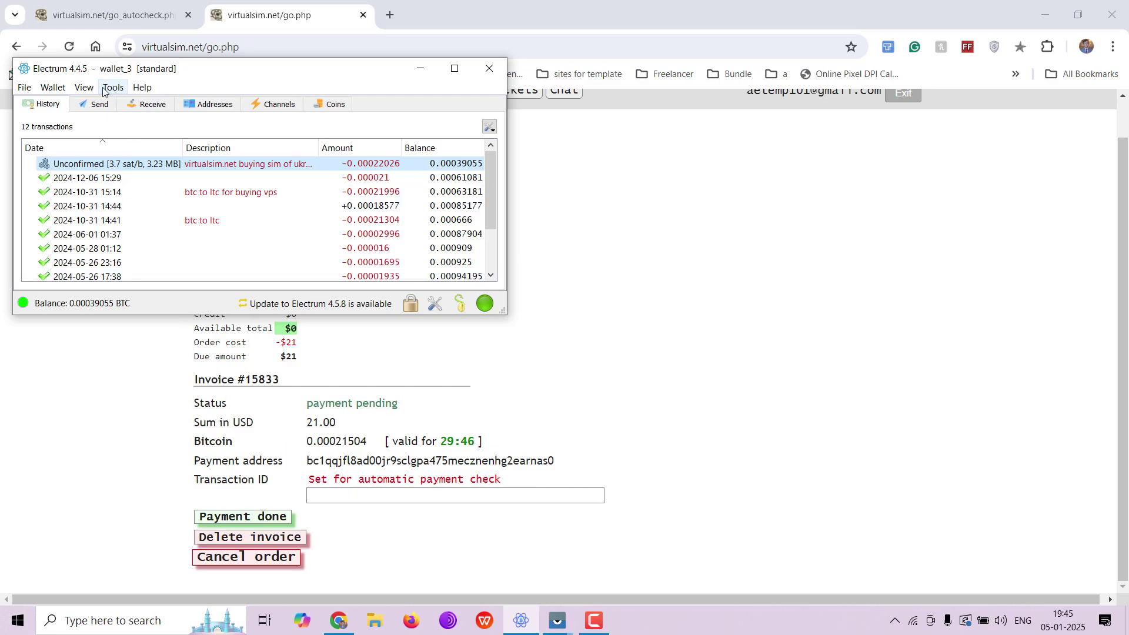
click(93, 104)
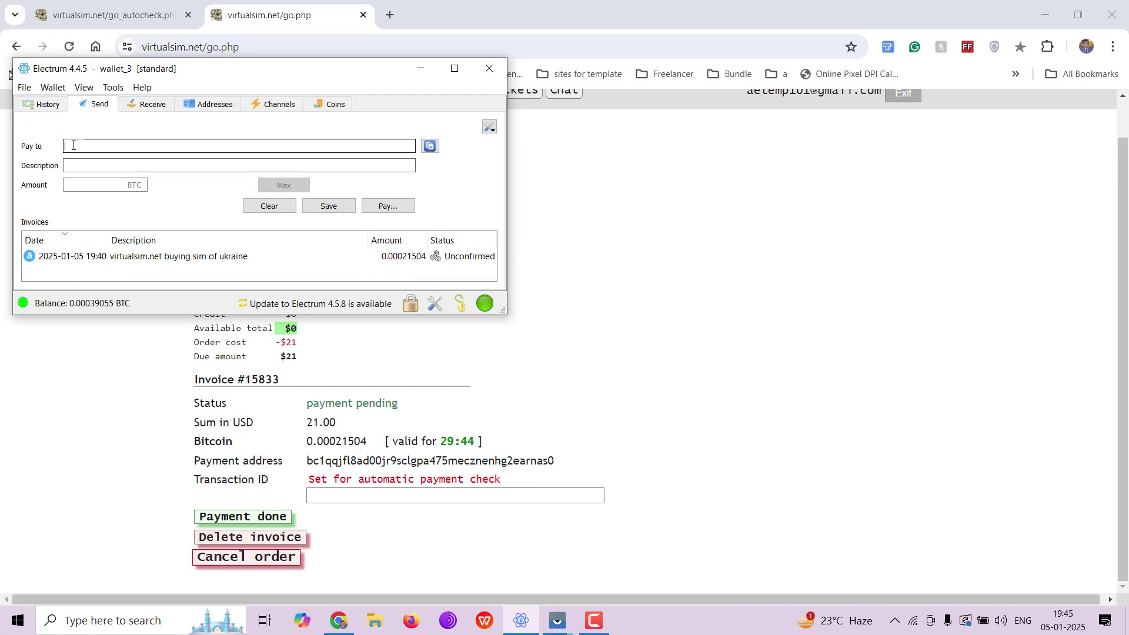
click(136, 162)
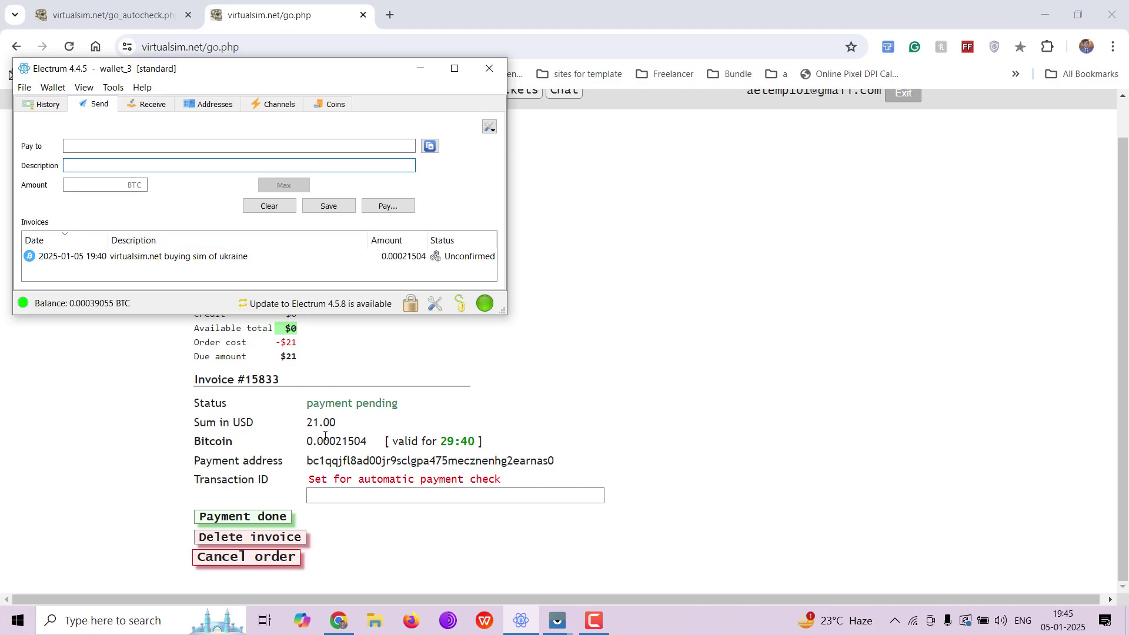
click(325, 462)
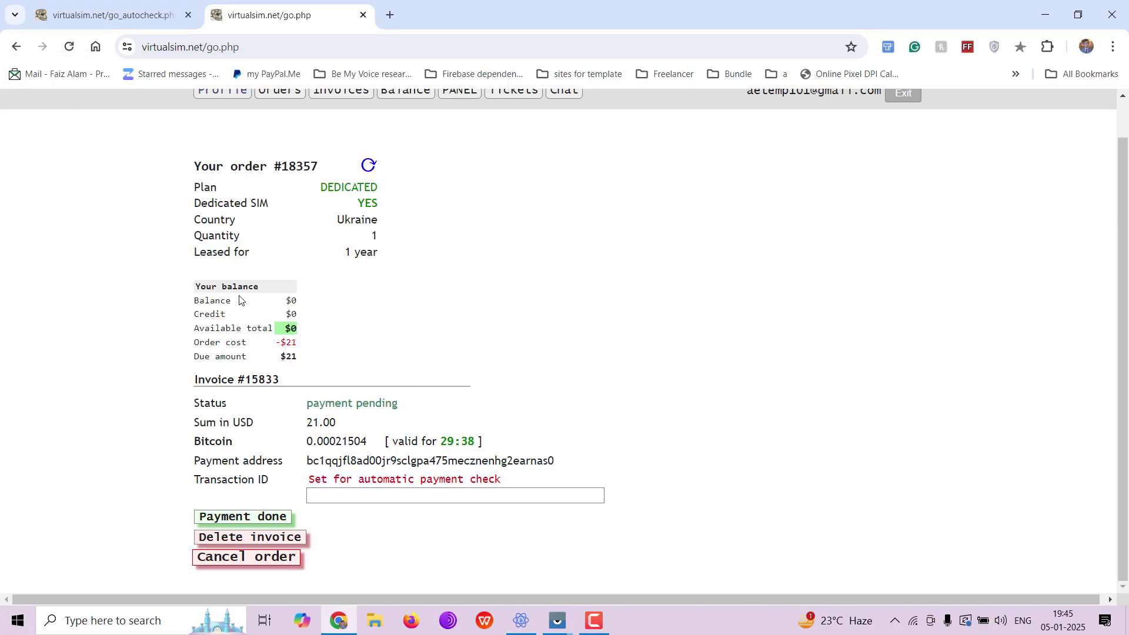
double_click(382, 461)
key(ctrl+c)
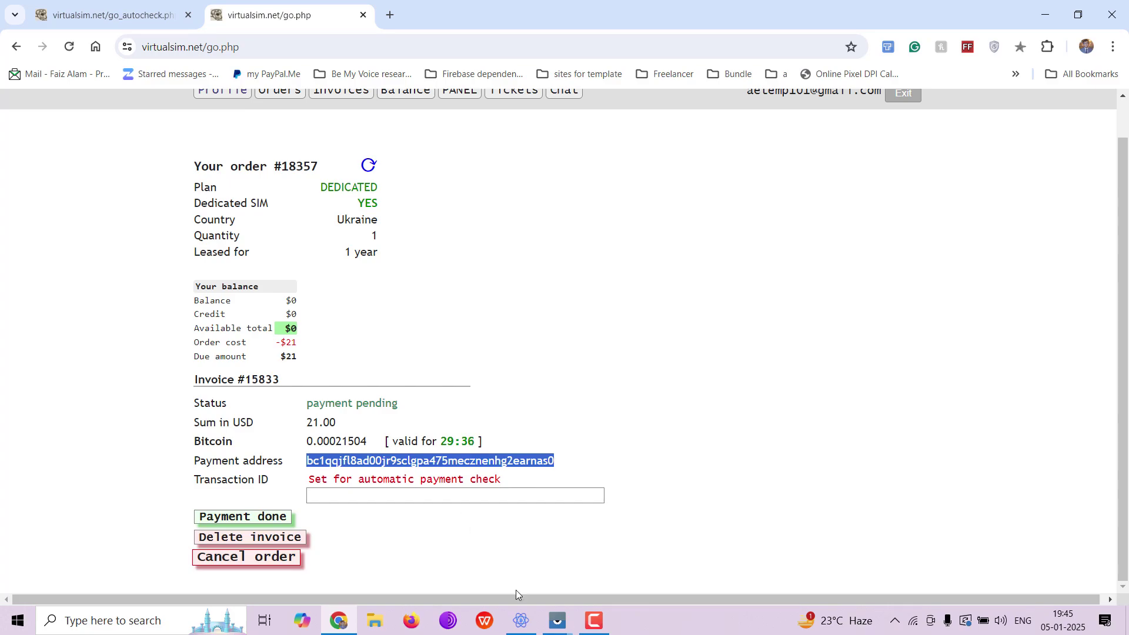
click(521, 623)
click(139, 145)
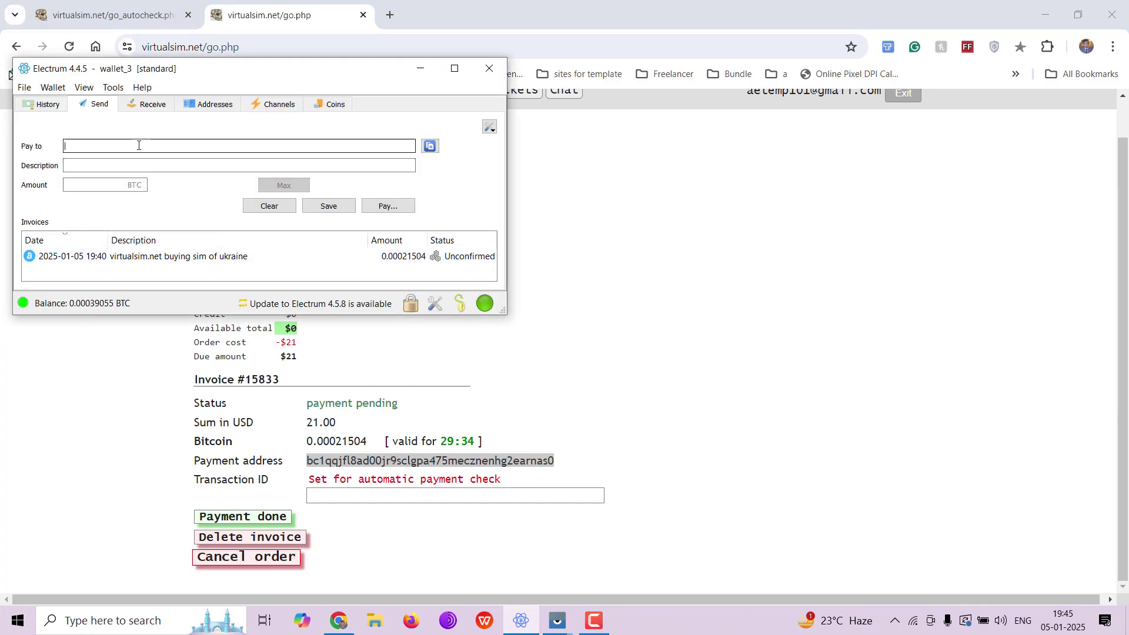
key(ctrl+v)
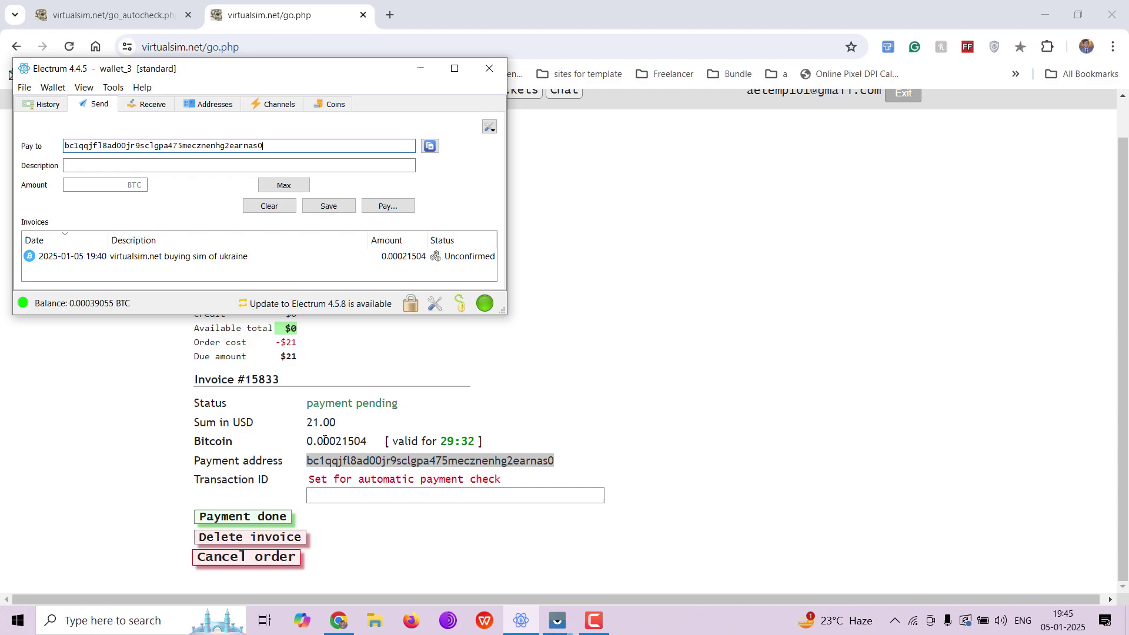
Copy 0.00021504 from the invoice and enter it as the payment amount
double_click(326, 441)
key(ctrl+c)
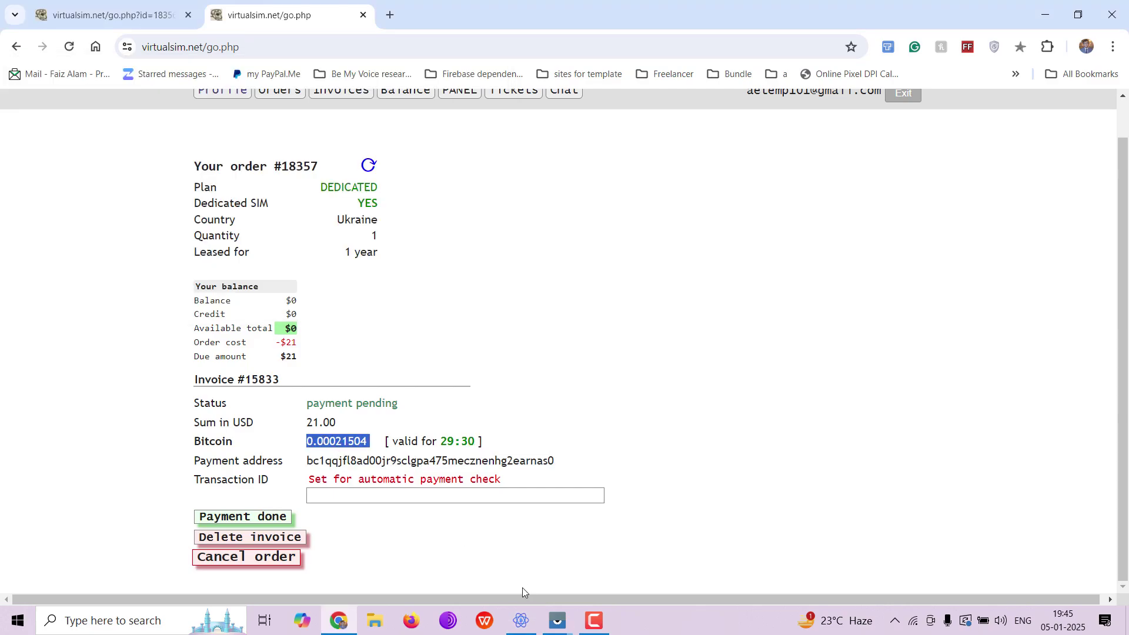
click(524, 621)
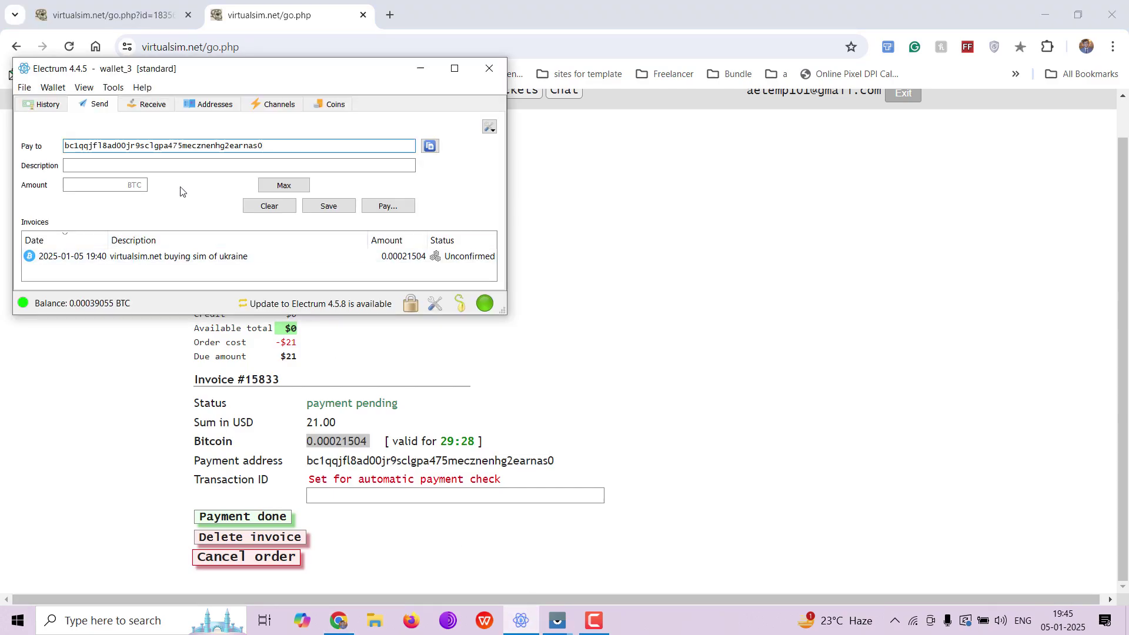
click(131, 165)
key(ctrl+v)
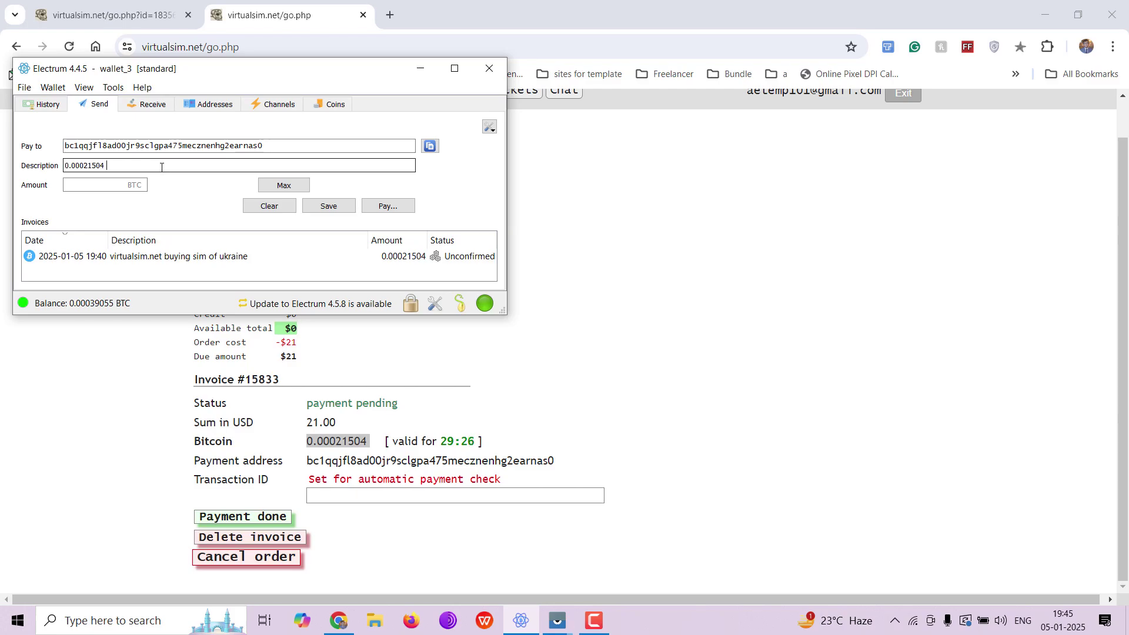
key(ctrl+BackSpace)
key(BackSpace)
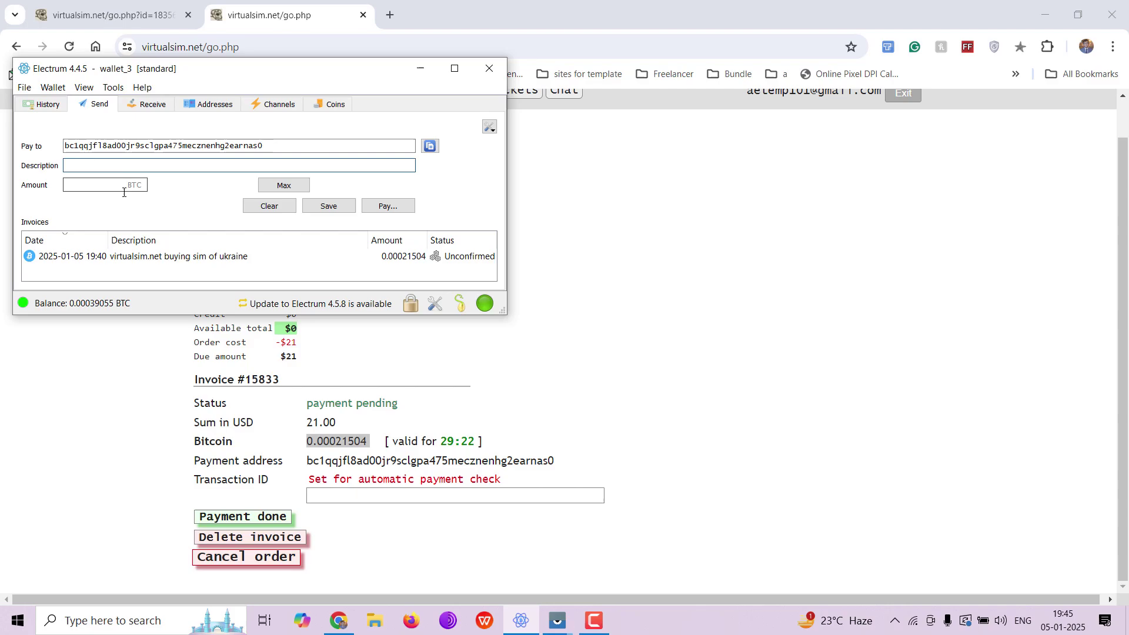
click(93, 186)
key(ctrl+v)
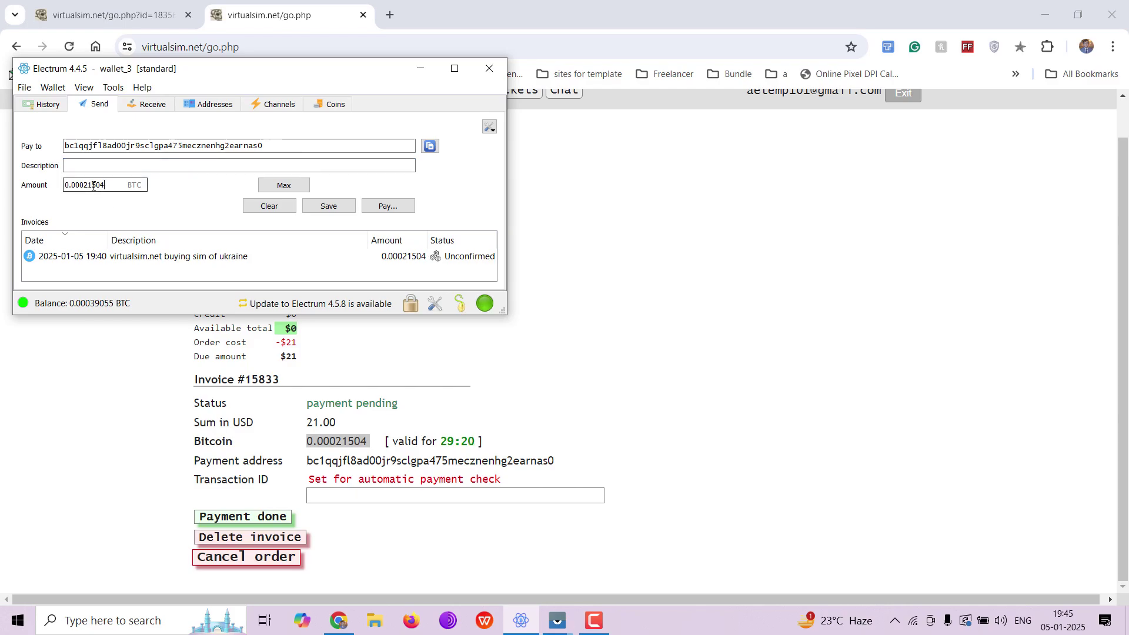
Enter the description 'virtualsim.net buying sim of ukraine'
click(90, 167)
text(sff)
key(BackSpace)
key(BackSpace)
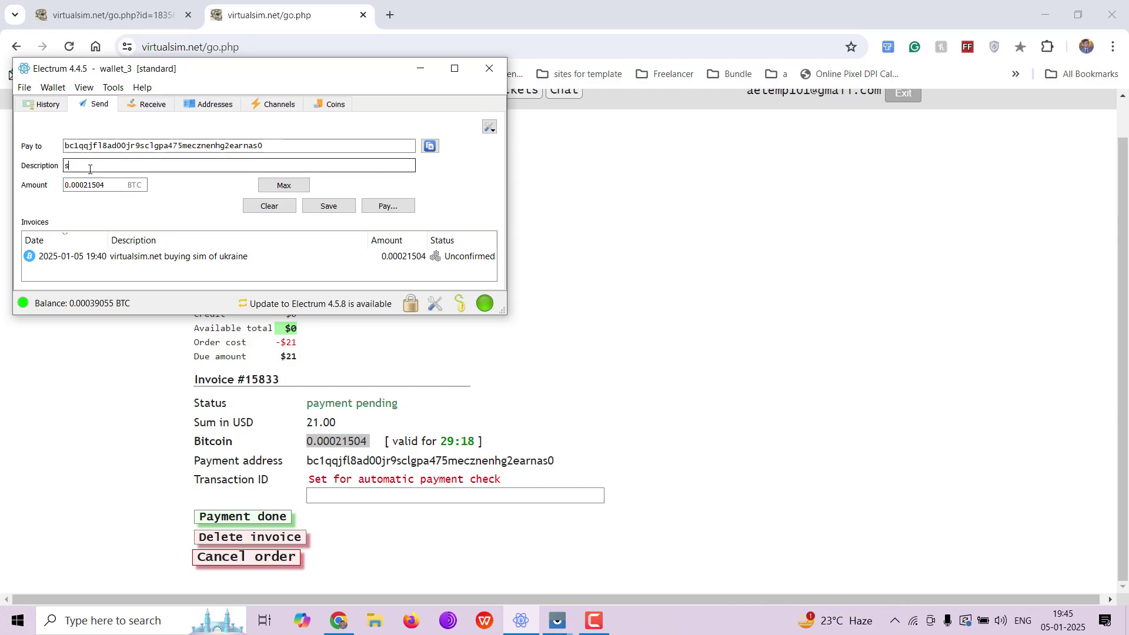
text(virtualsim.net )
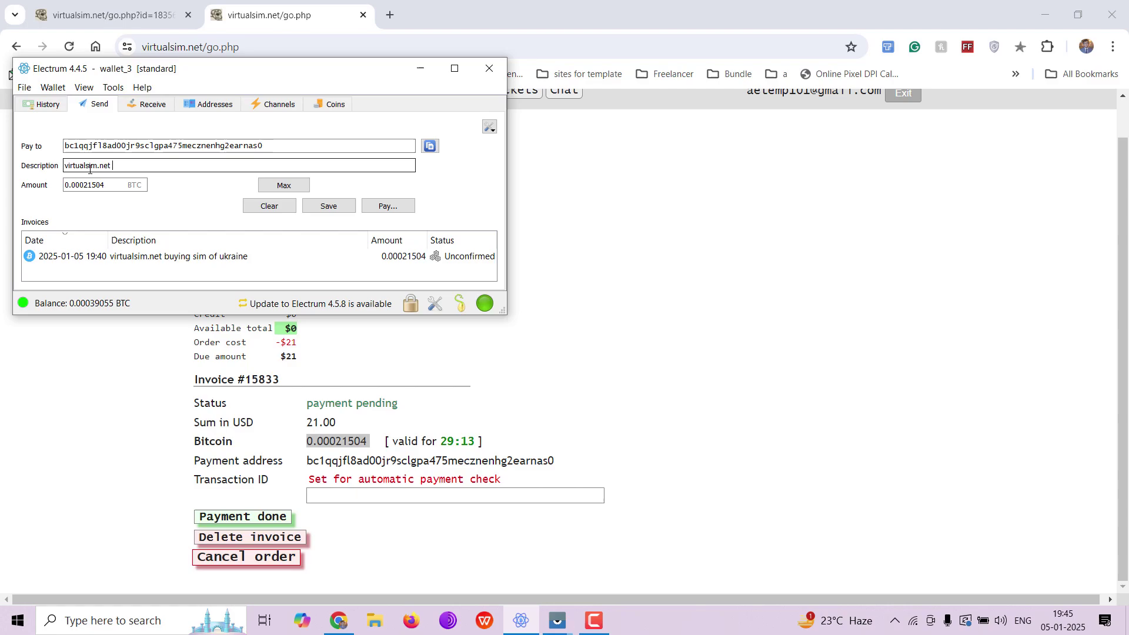
text(buying sim of ukraine)
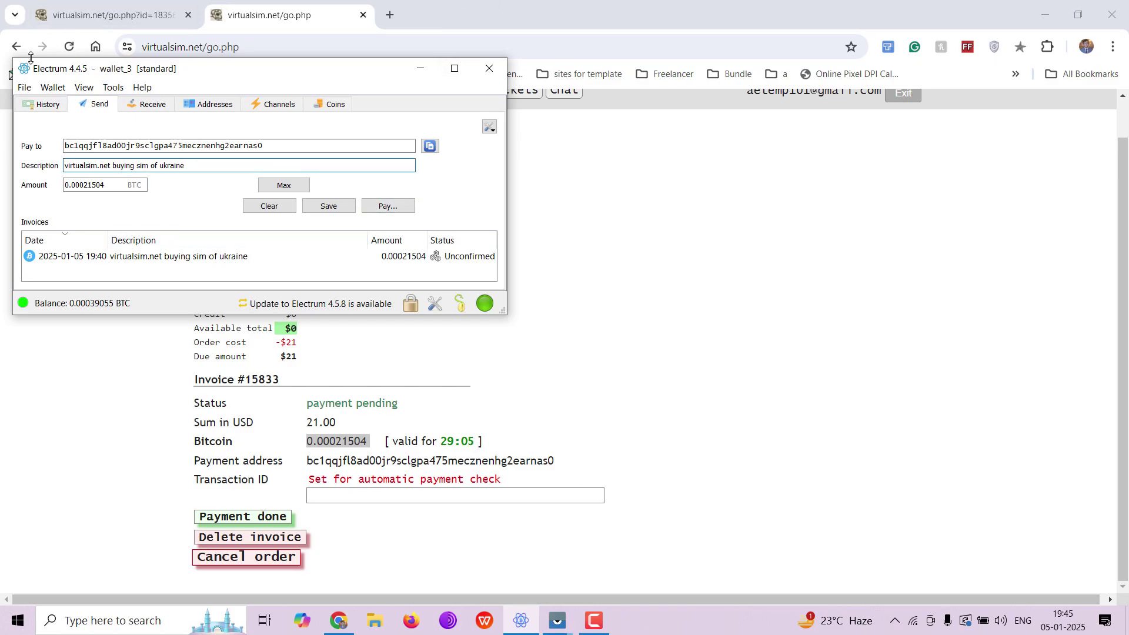
View the unconfirmed payment's details in Electrum History, then return to the invoice's Transaction ID field
click(46, 105)
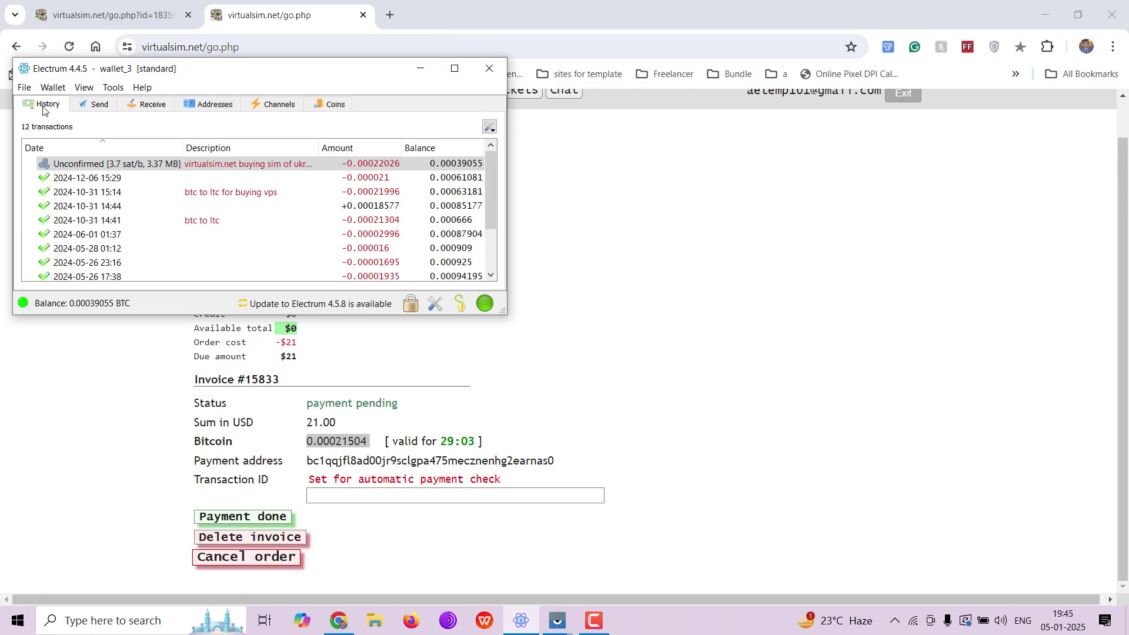
click(165, 167)
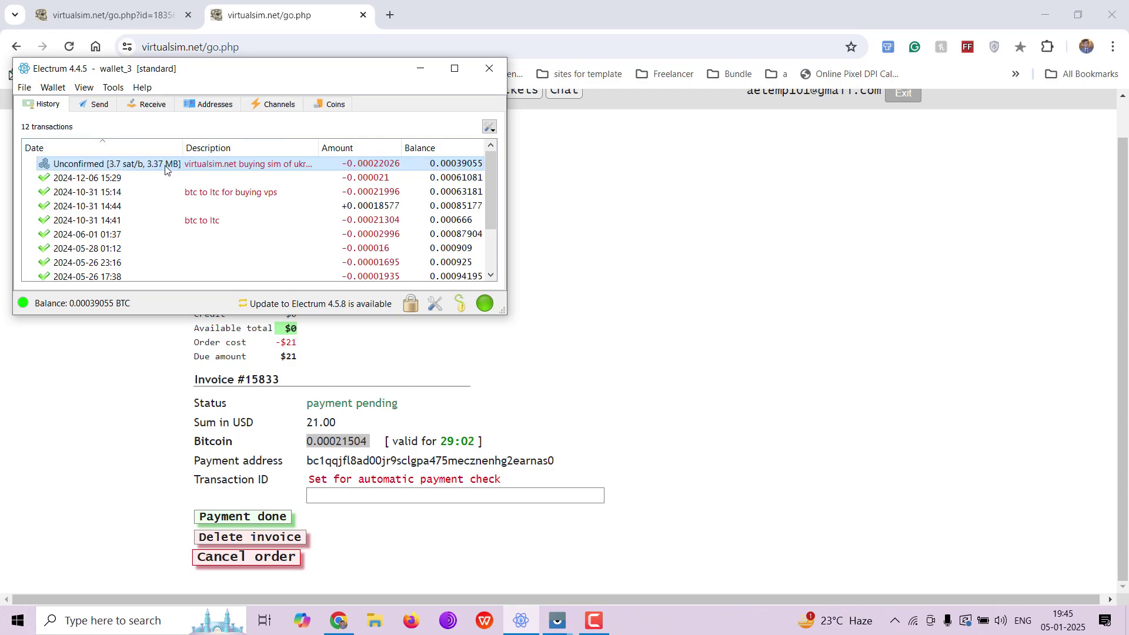
double_click(293, 165)
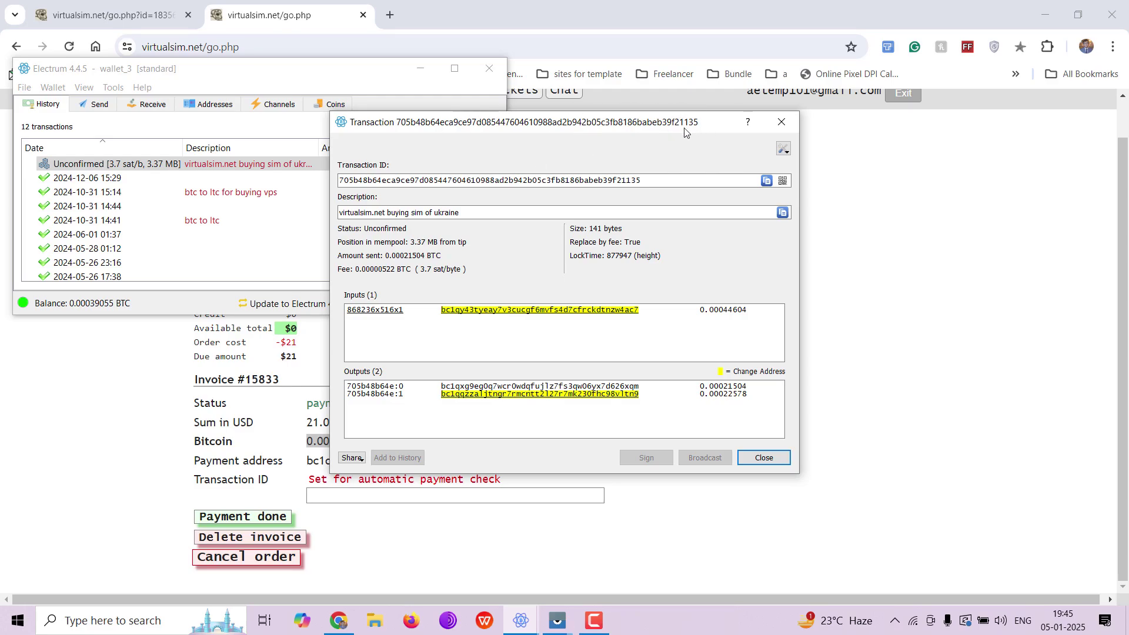
click(782, 125)
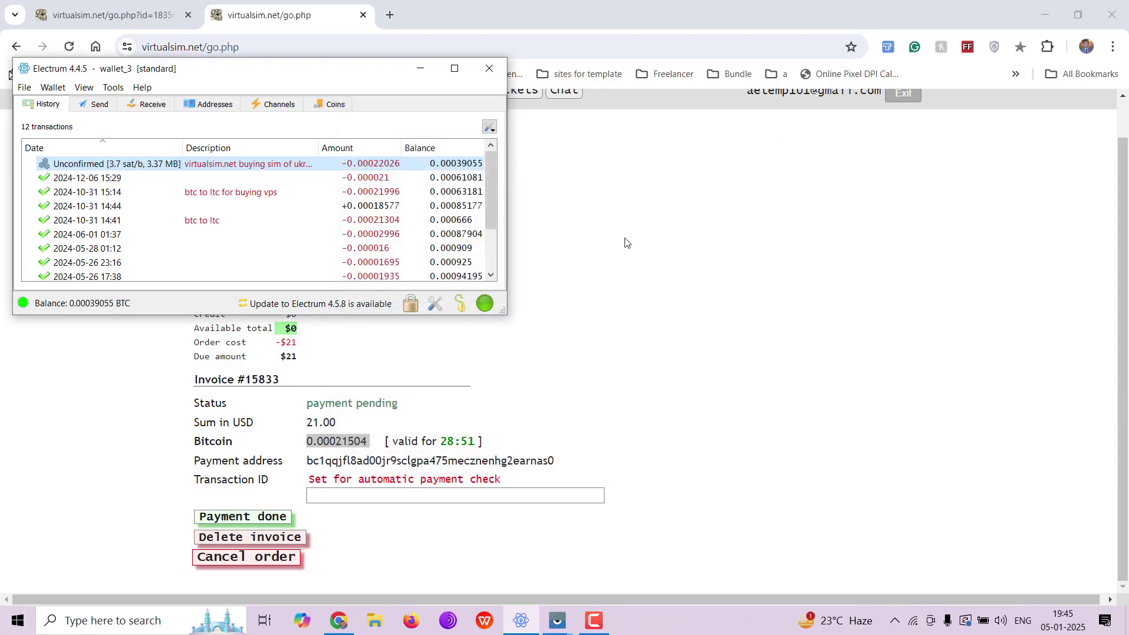
click(368, 492)
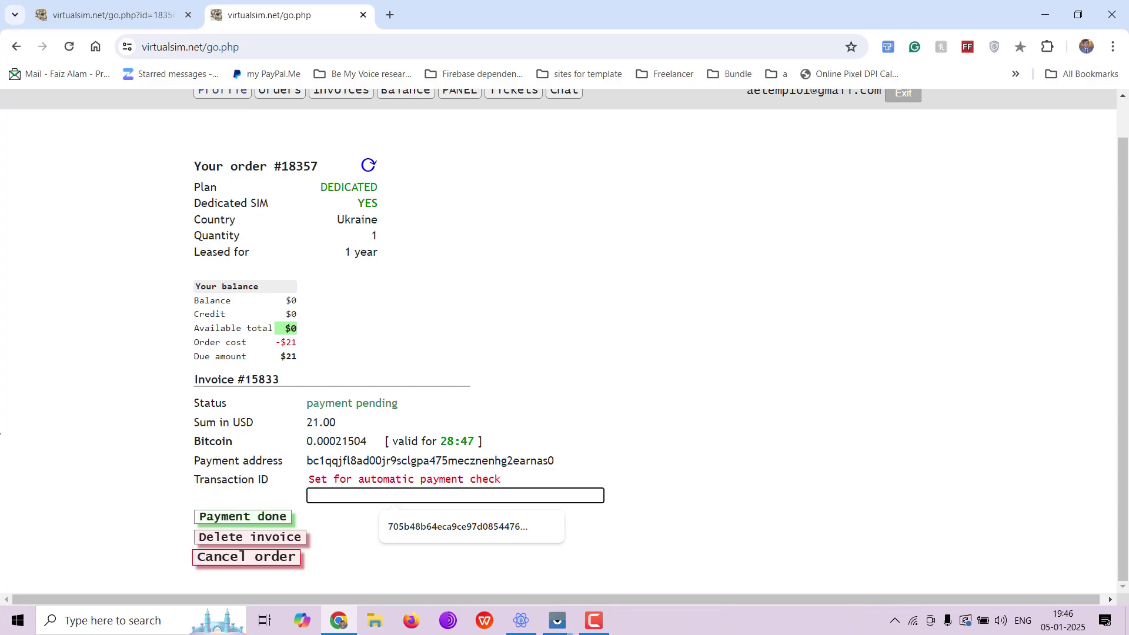
right_click(7, 256)
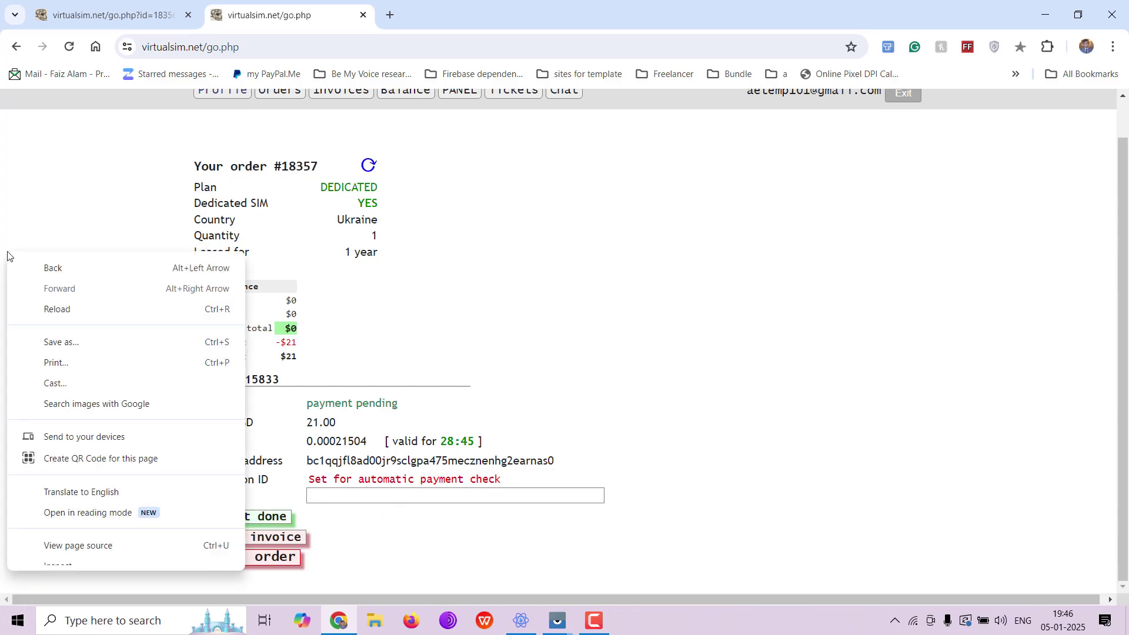
click(98, 8)
click(98, 8)
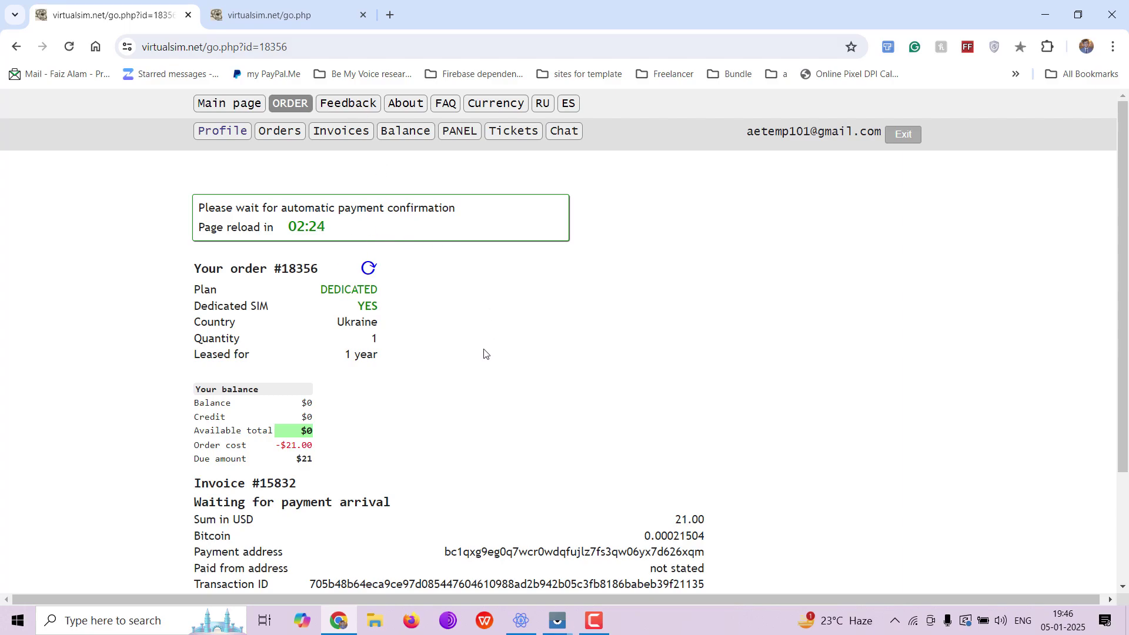
scroll(484, 353, down, 1)
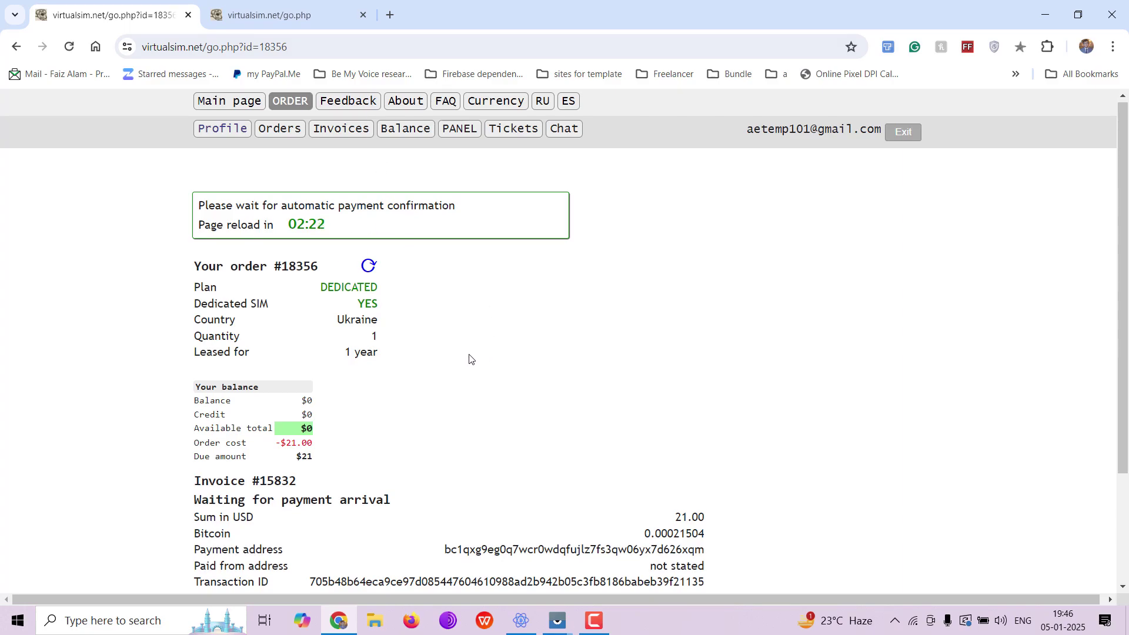
scroll(377, 401, down, 2)
scroll(377, 402, down, 1)
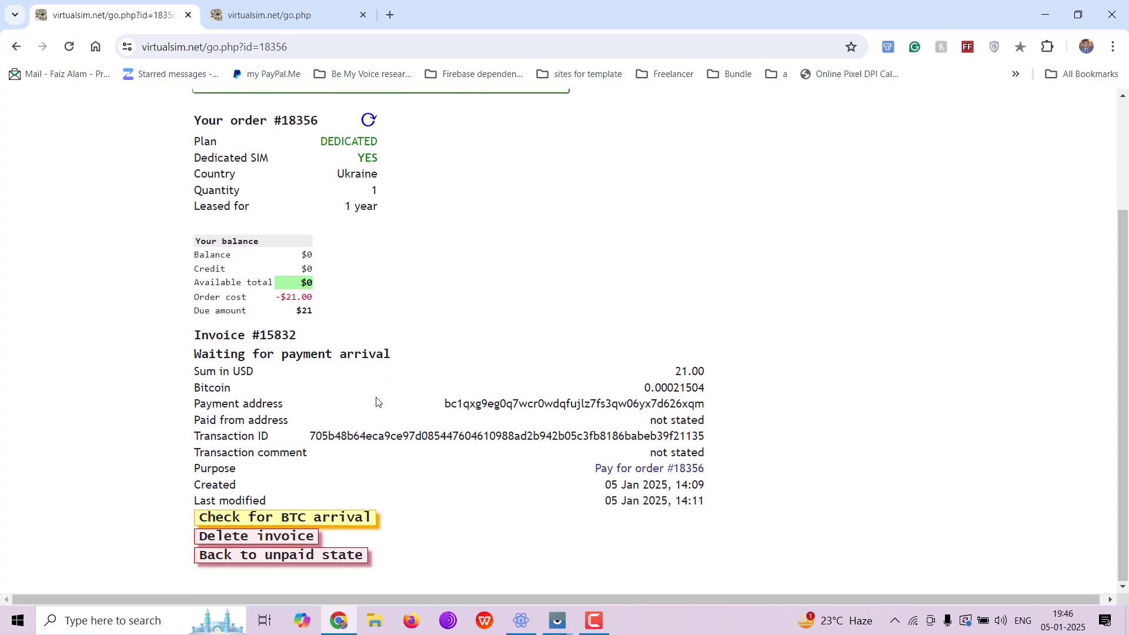
scroll(377, 401, up, 3)
click(594, 620)
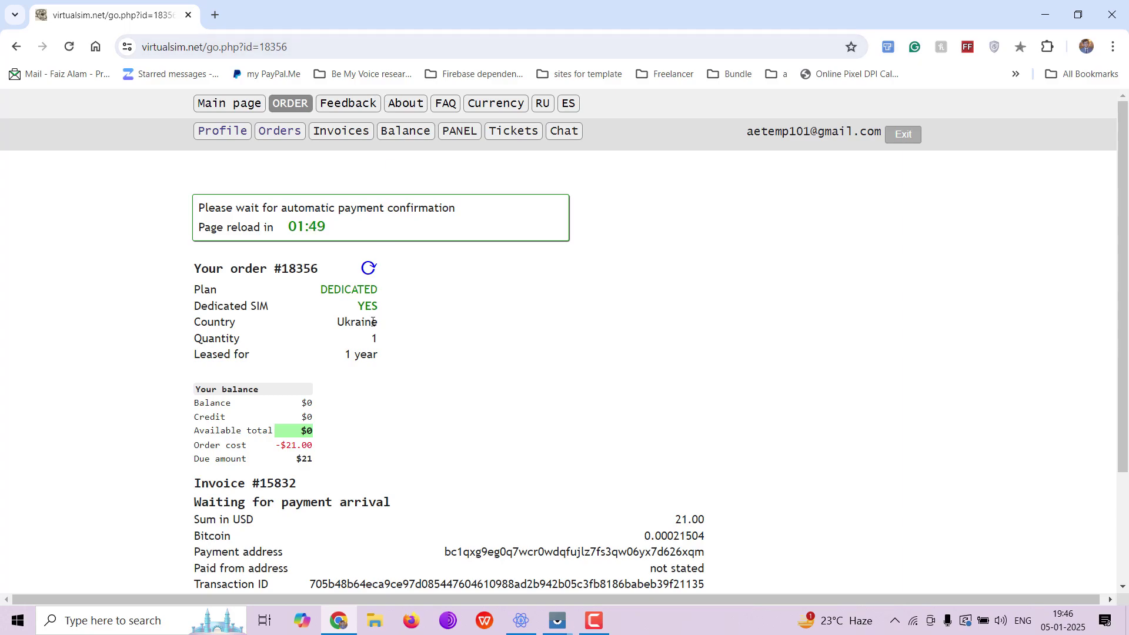
scroll(419, 405, down, 1)
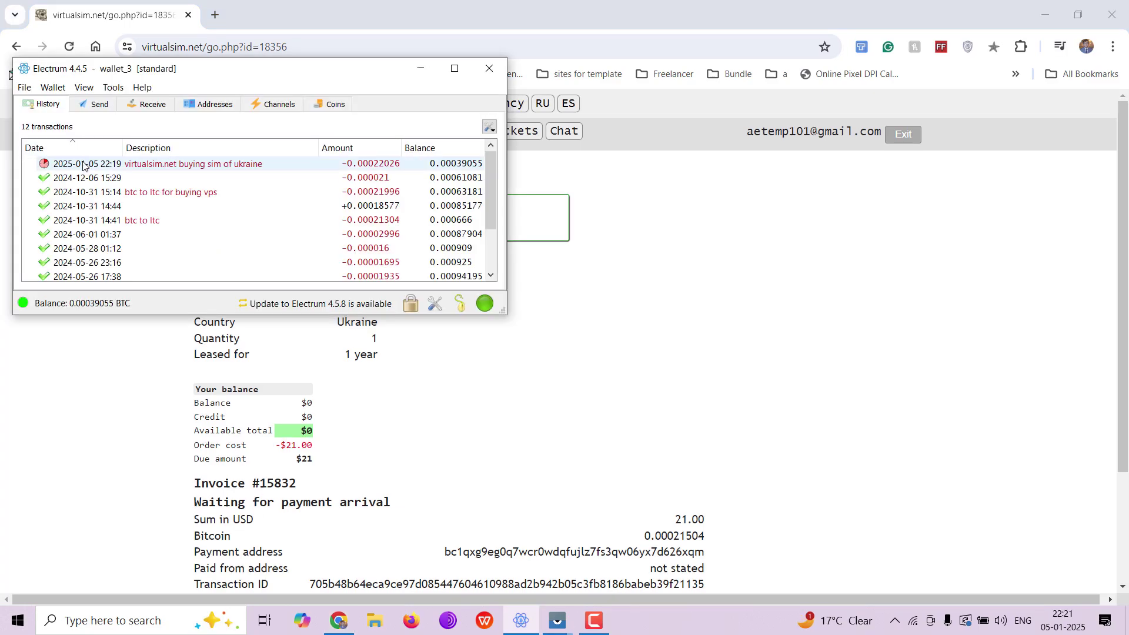
mouse_move(83, 167)
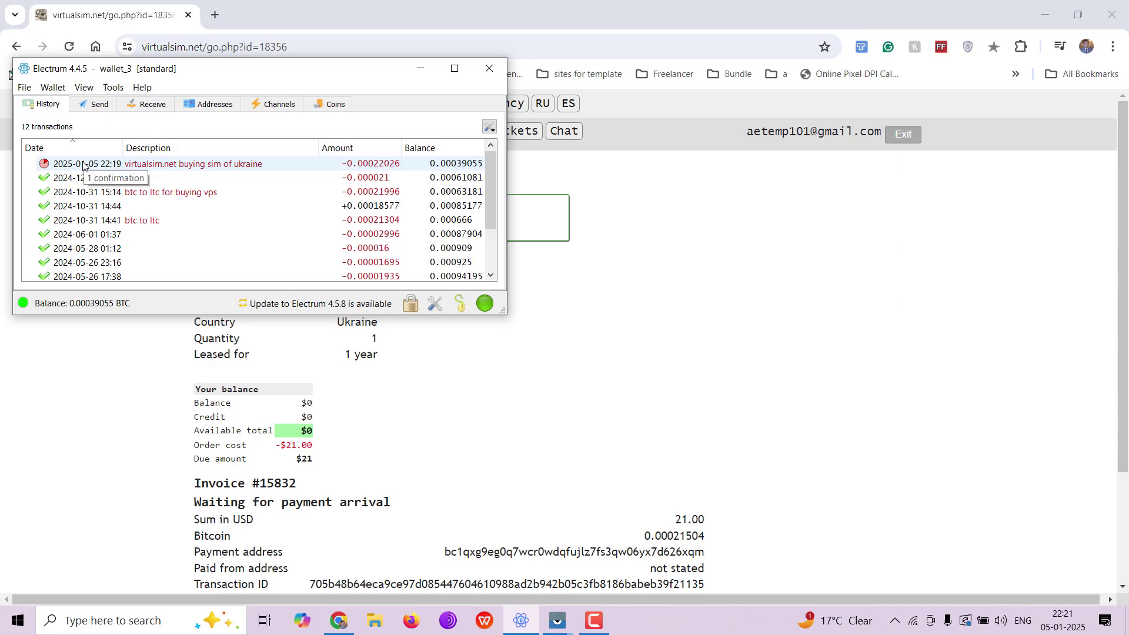
click(167, 435)
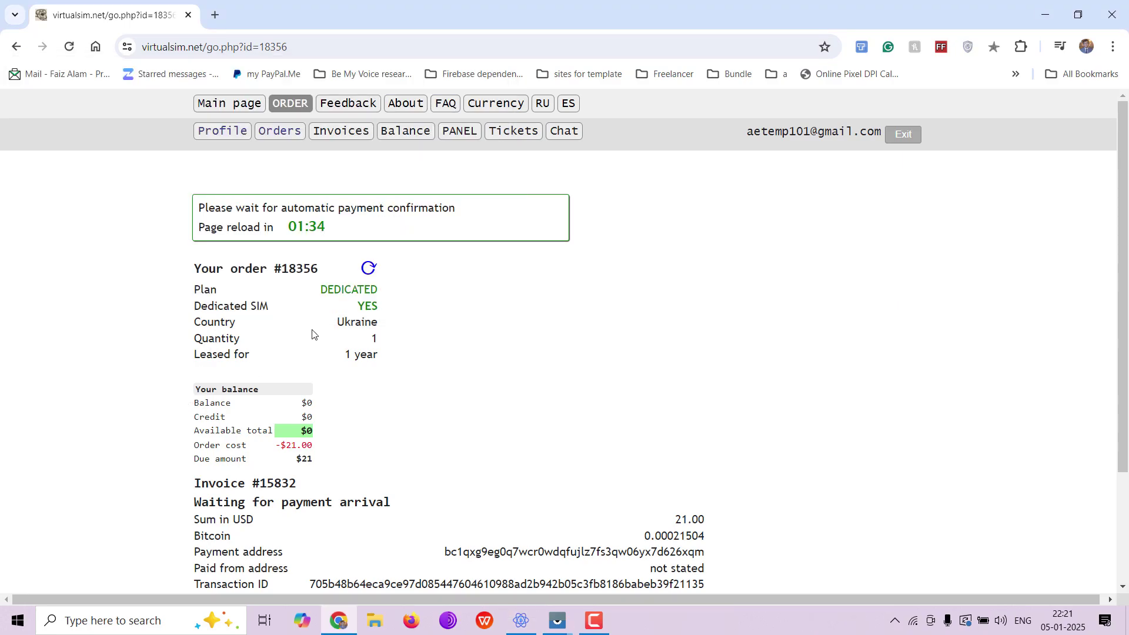
click(368, 270)
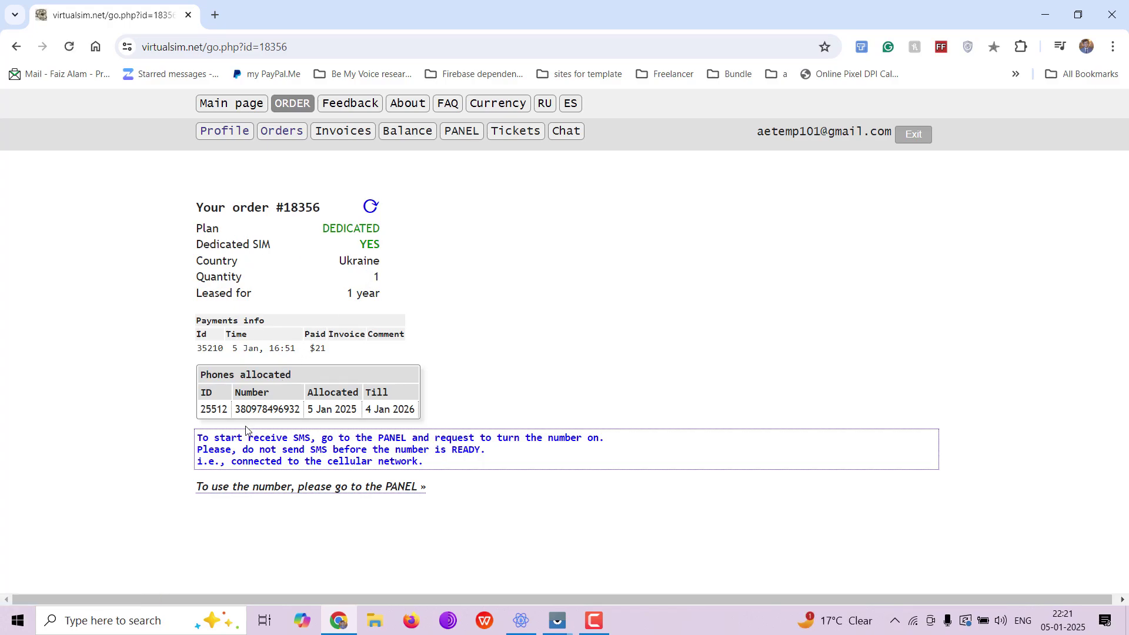
Select the allocated Ukraine number, TURN it ON in the panel, and return to the phones list
double_click(295, 413)
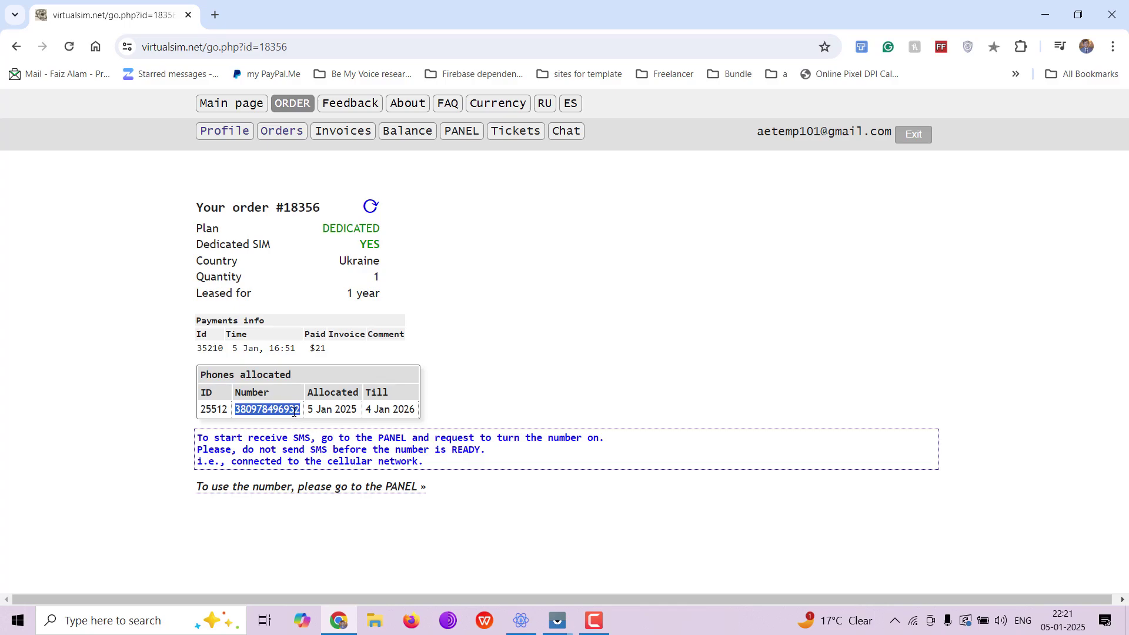
click(382, 492)
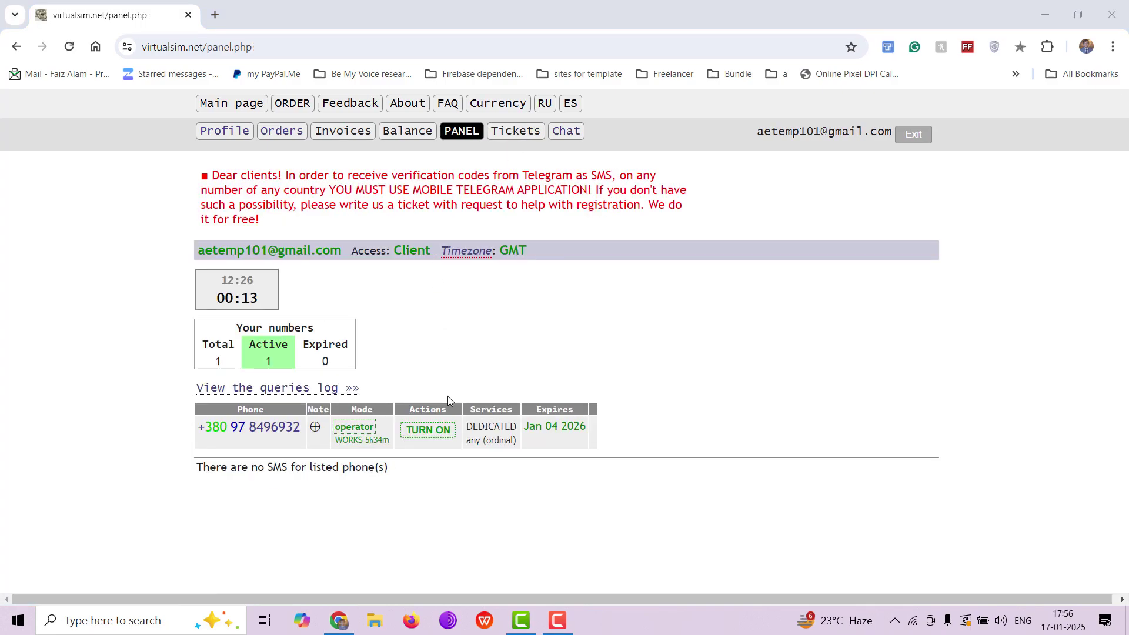
click(447, 436)
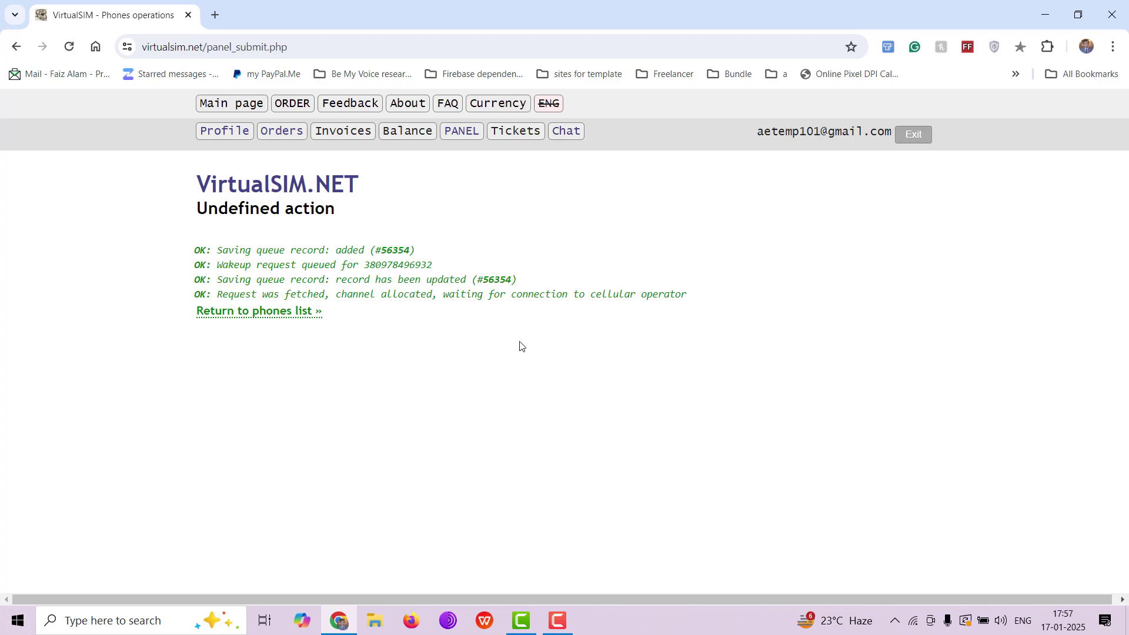
click(290, 312)
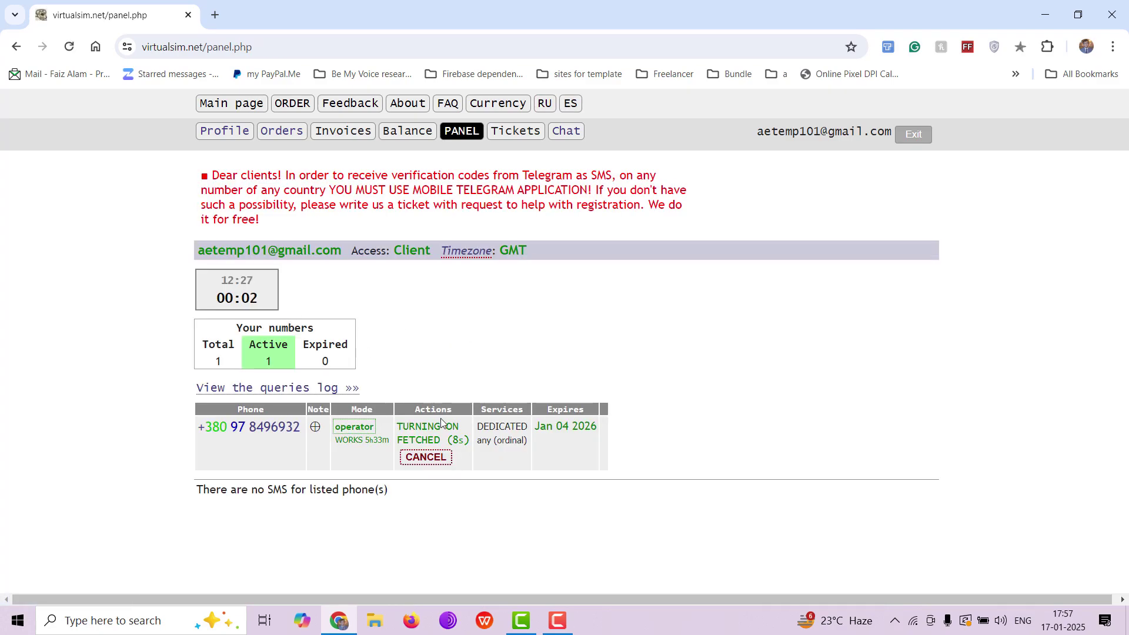
Search 'memu insall' in a new tab and open memuplay.com's download page
click(215, 16)
text(memu)
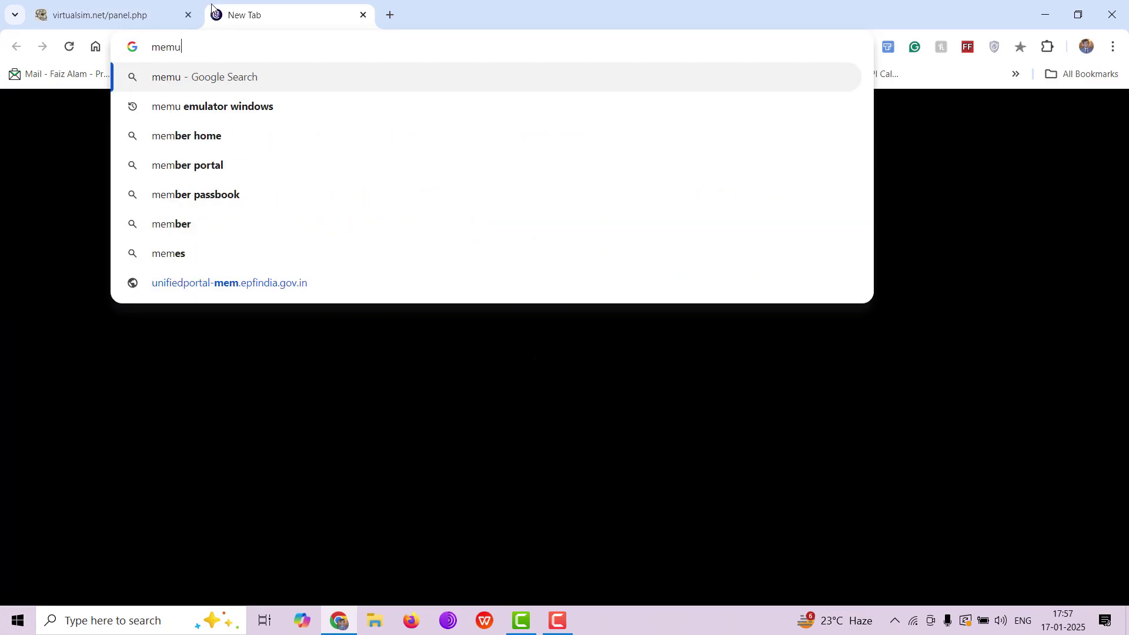
text( insall)
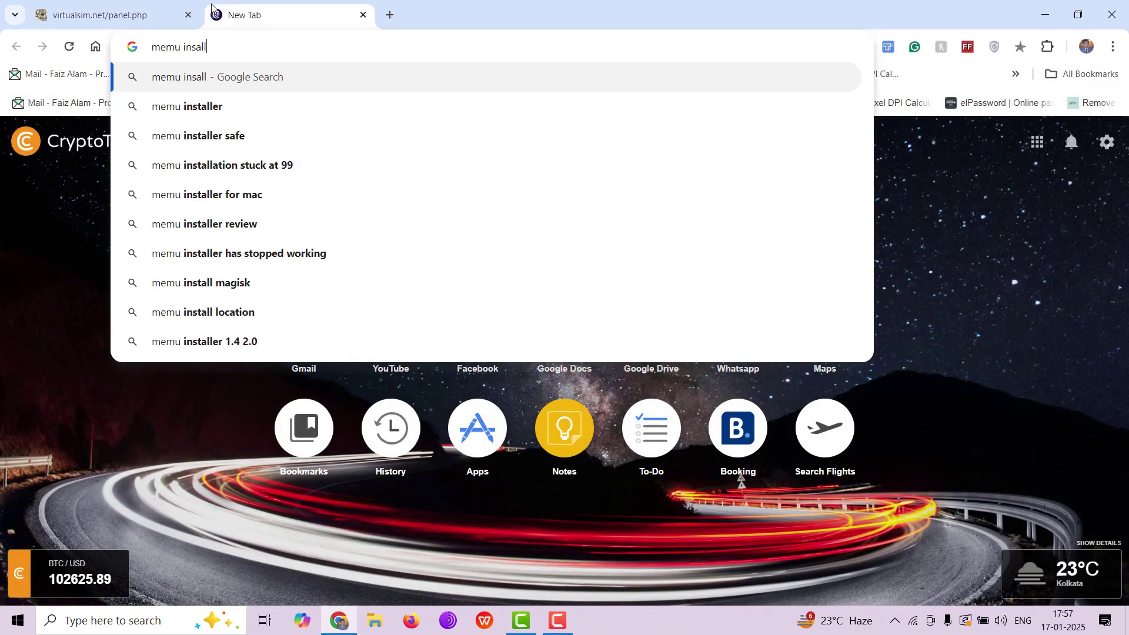
key(Return)
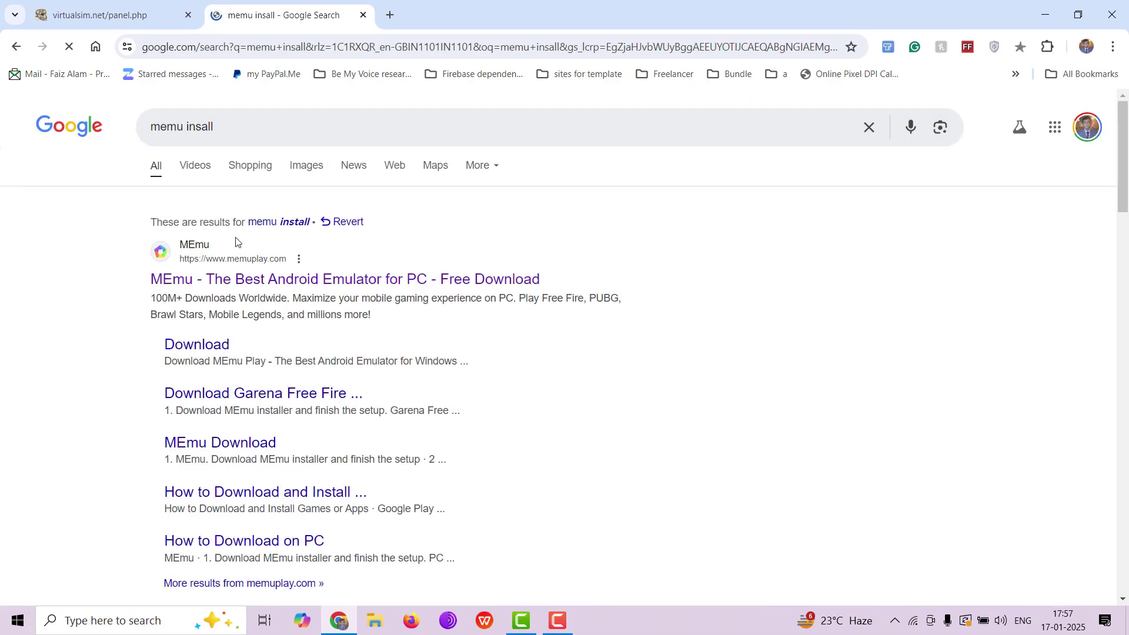
click(232, 277)
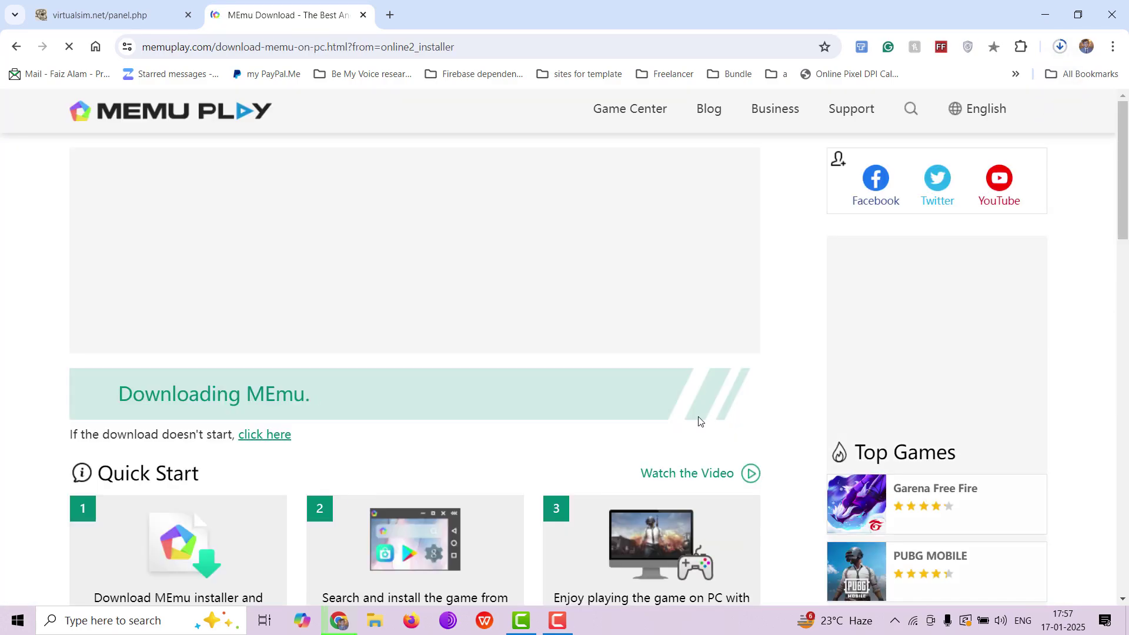
Launch the downloaded MEmu setup from Downloads and dismiss the full-page ad
click(1059, 50)
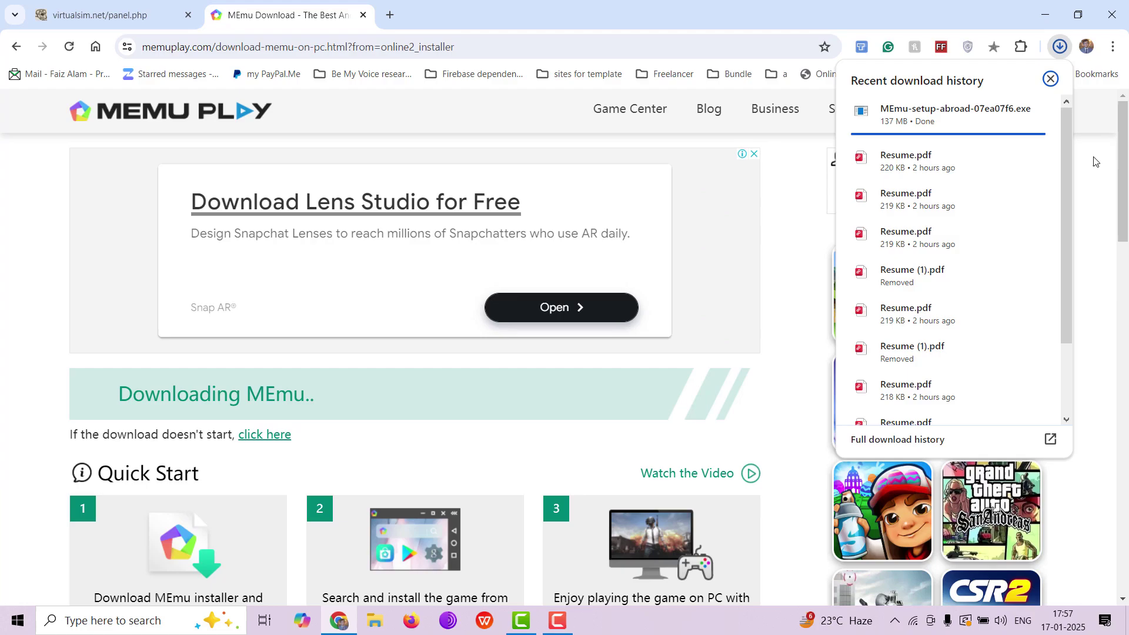
click(994, 124)
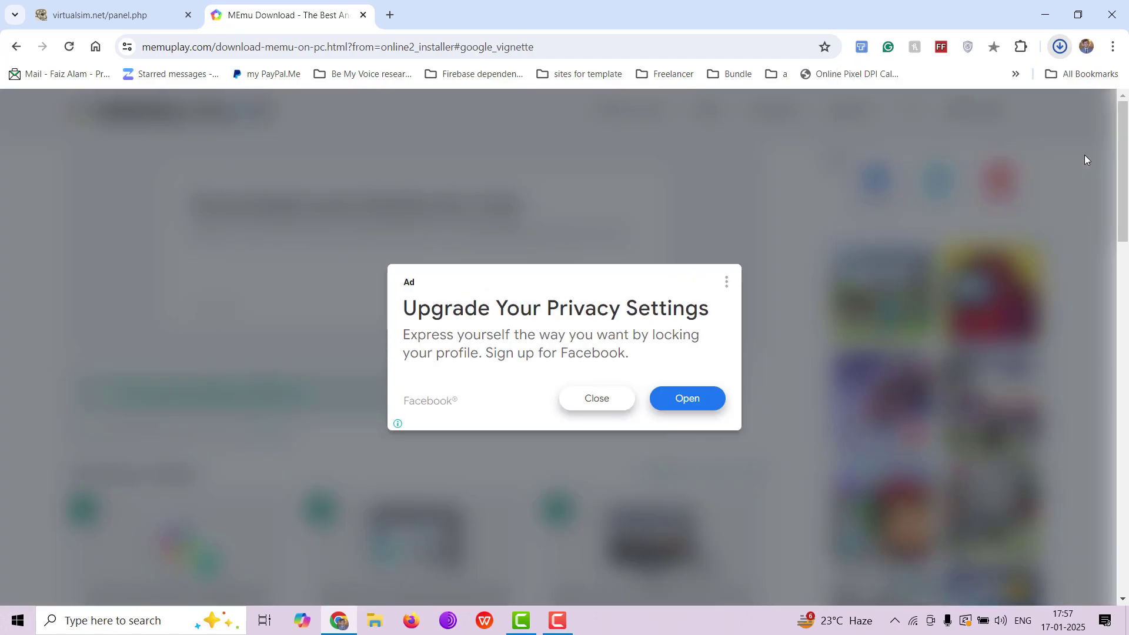
click(600, 398)
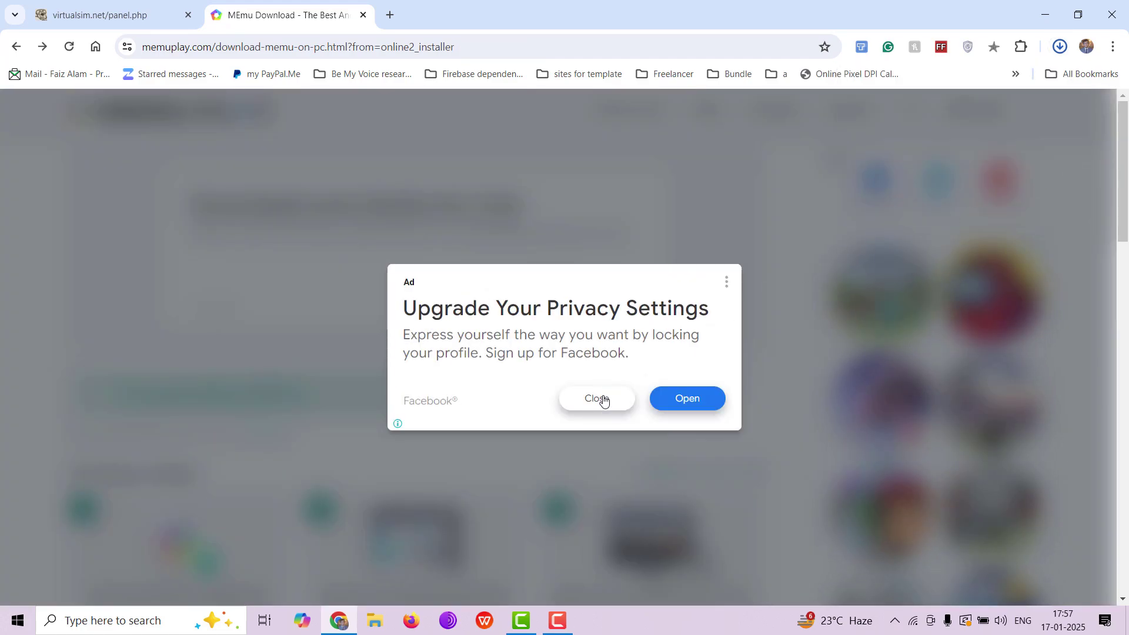
Run Quick install, rejecting both the Opera and 360 Total Security offers
click(599, 365)
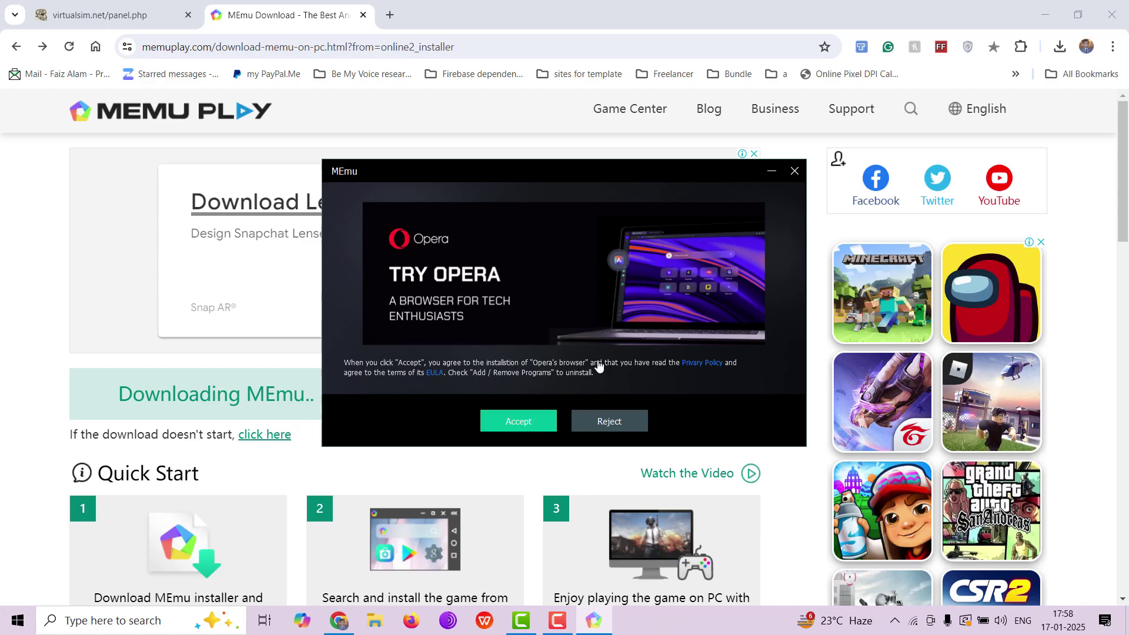
click(614, 423)
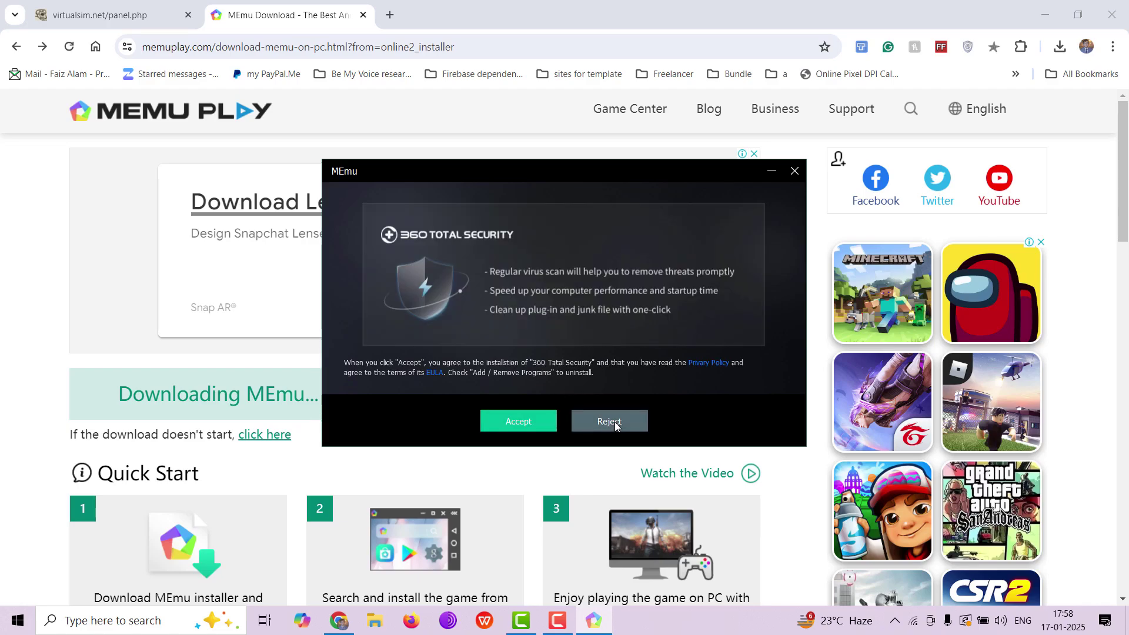
click(615, 423)
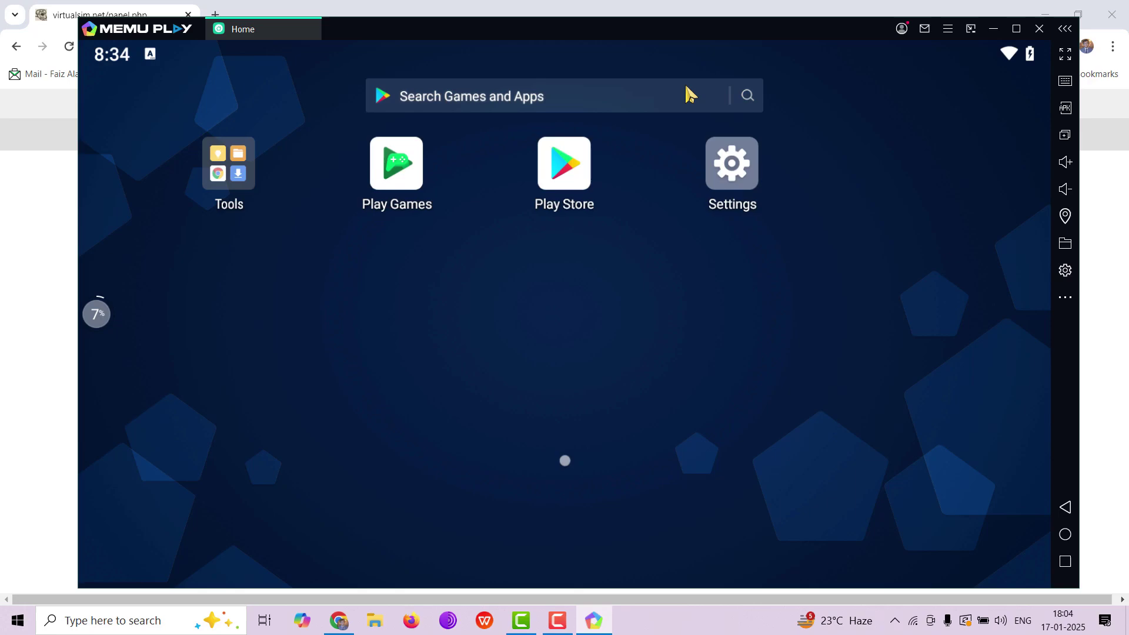
Launch Chrome from MEmu's Tools folder, accepting its terms and skipping sign-in
click(238, 151)
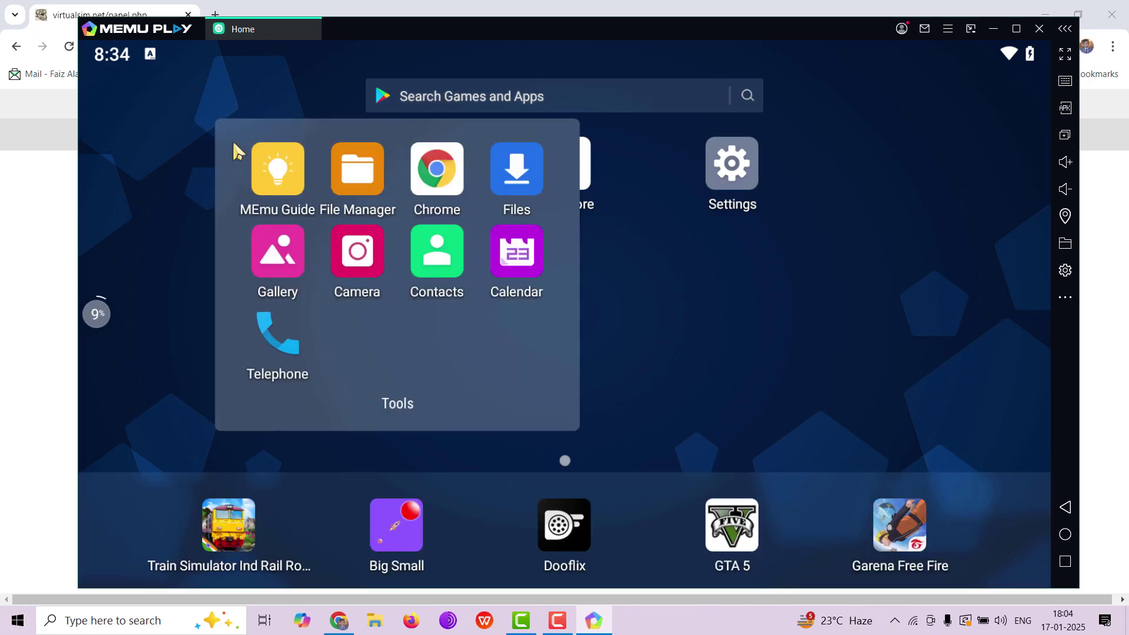
click(435, 171)
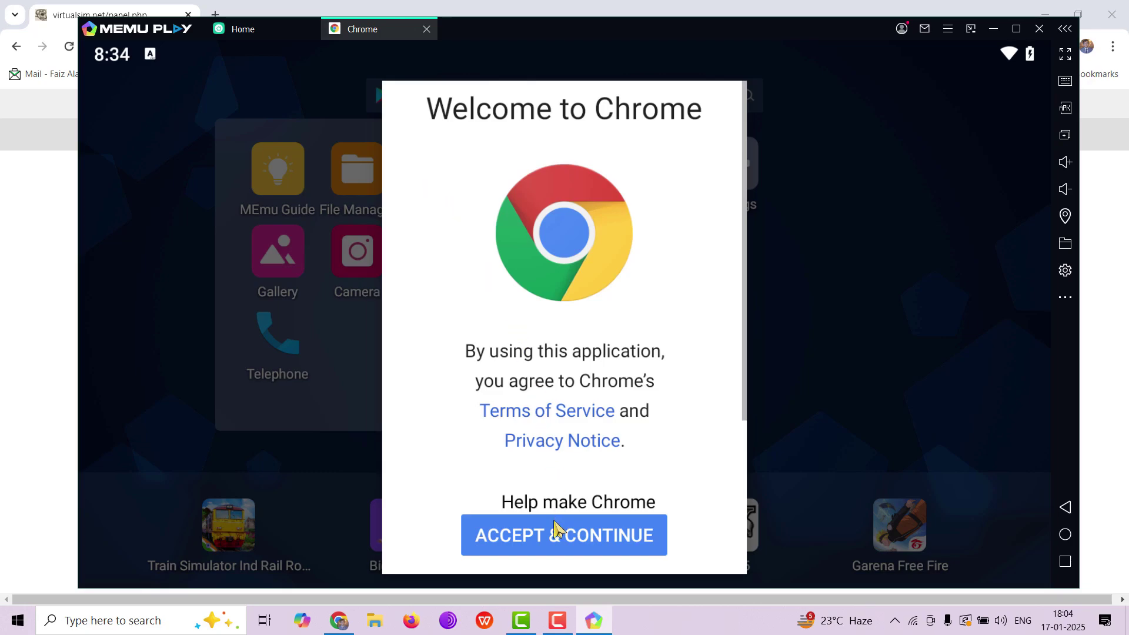
click(556, 530)
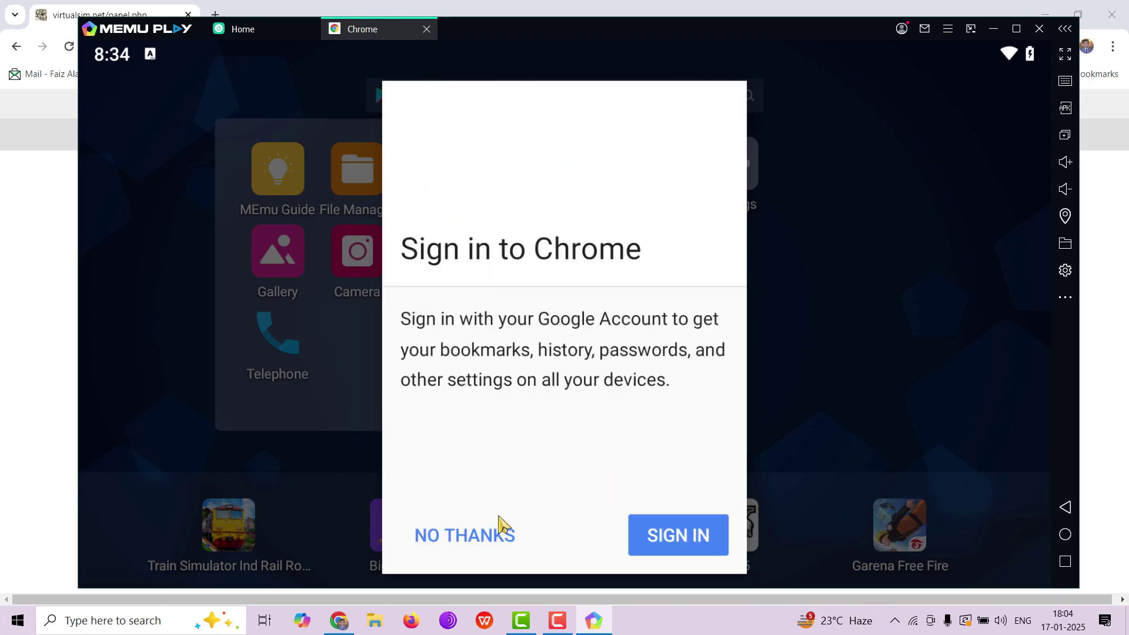
click(496, 529)
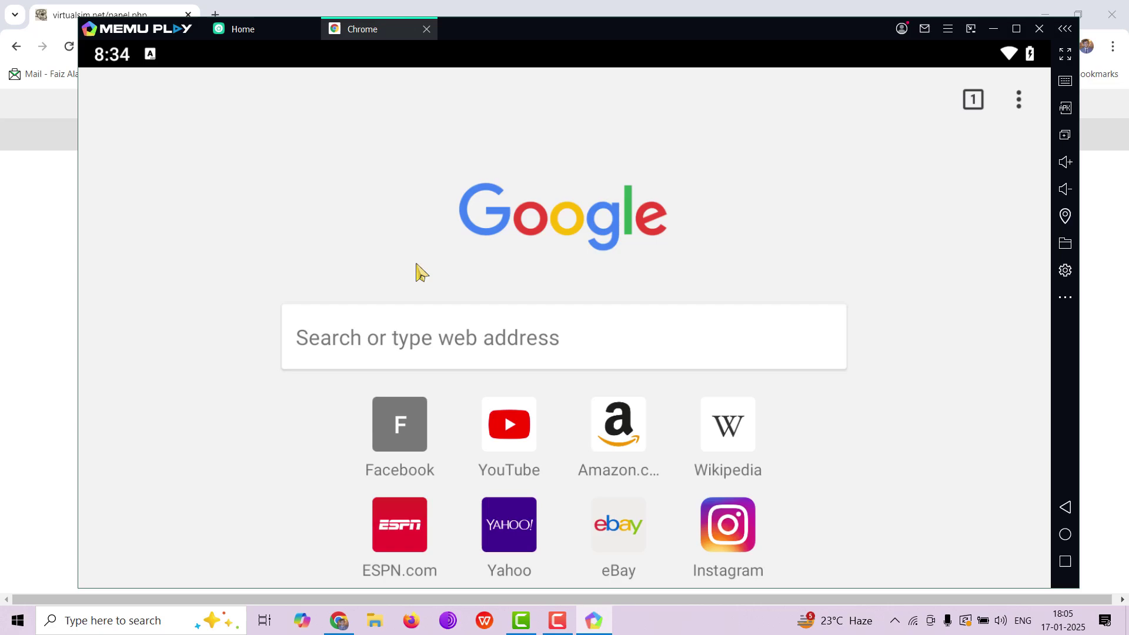
Search 'telegram apk' and open the telegram.org/android page
click(391, 338)
text(tel)
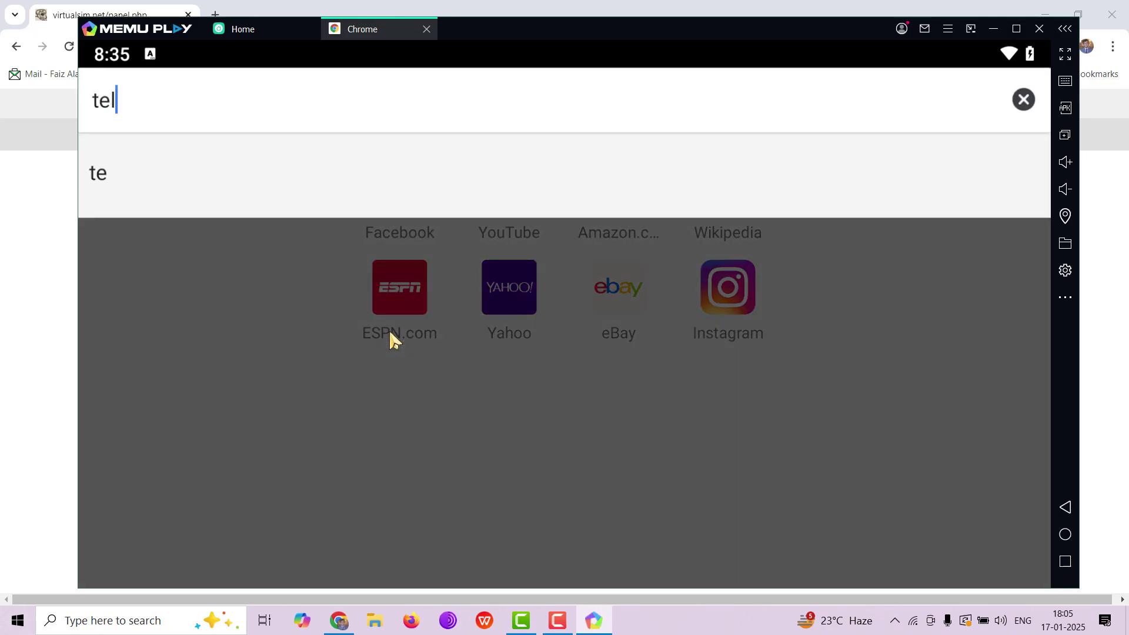
text(egram apk)
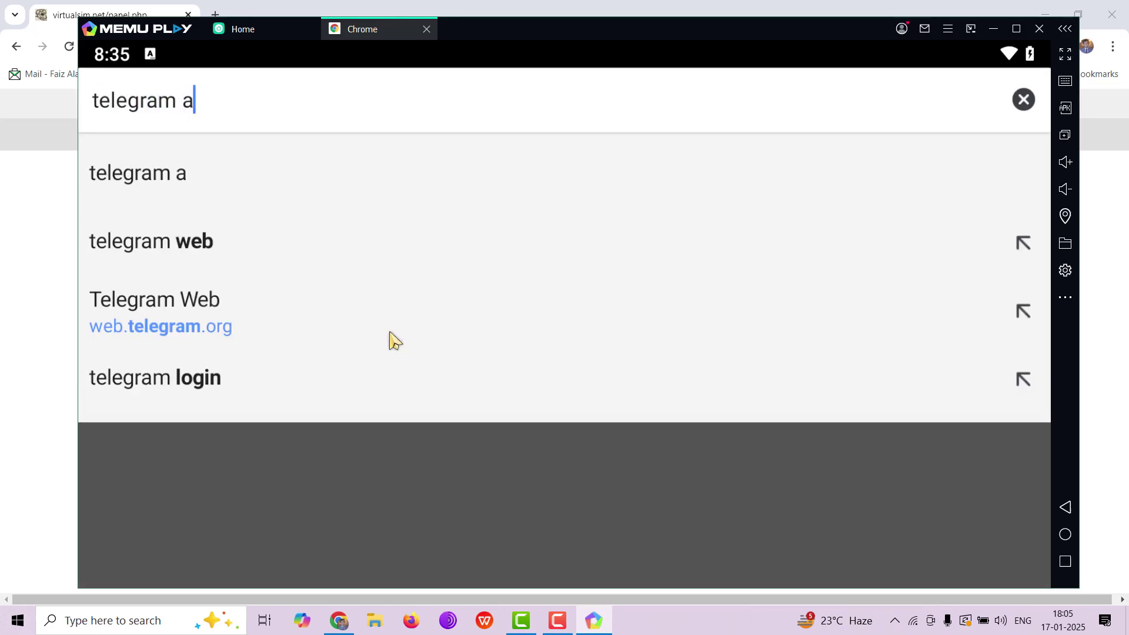
key(Return)
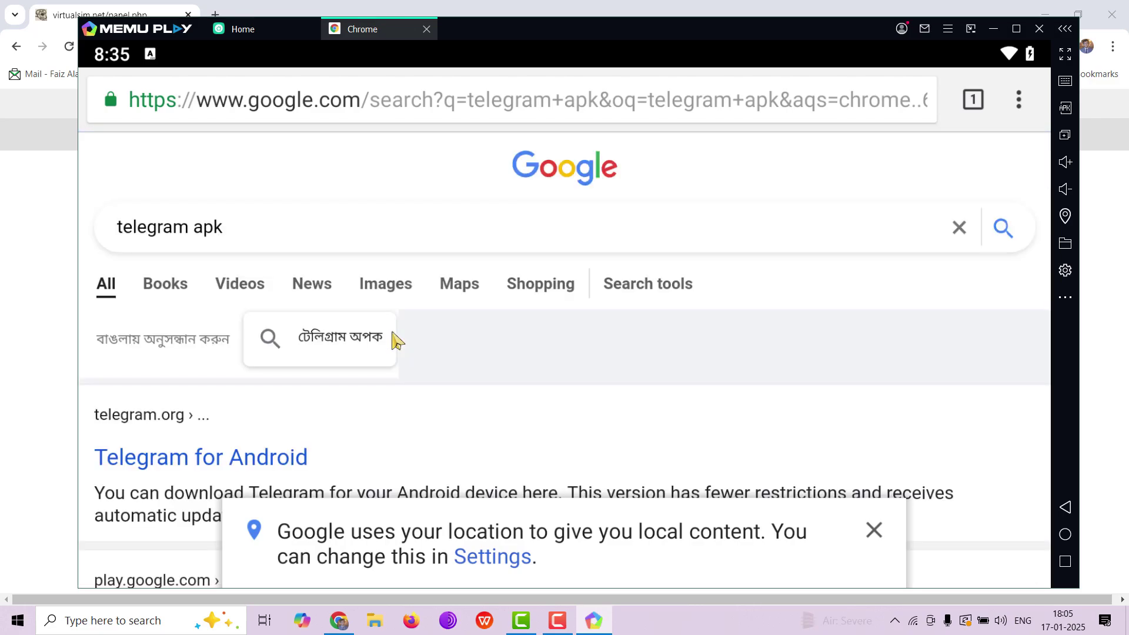
scroll(255, 366, down, 3)
click(231, 275)
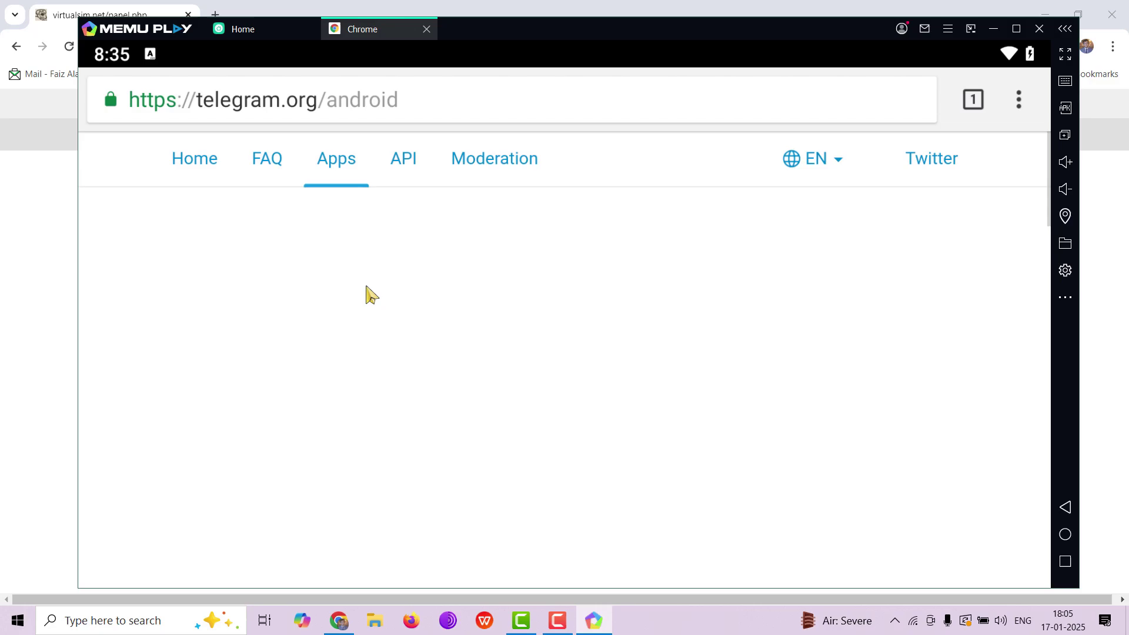
Download Telegram.apk (72.05 MB) to Downloads, keeping the file despite the warning
scroll(443, 335, down, 10)
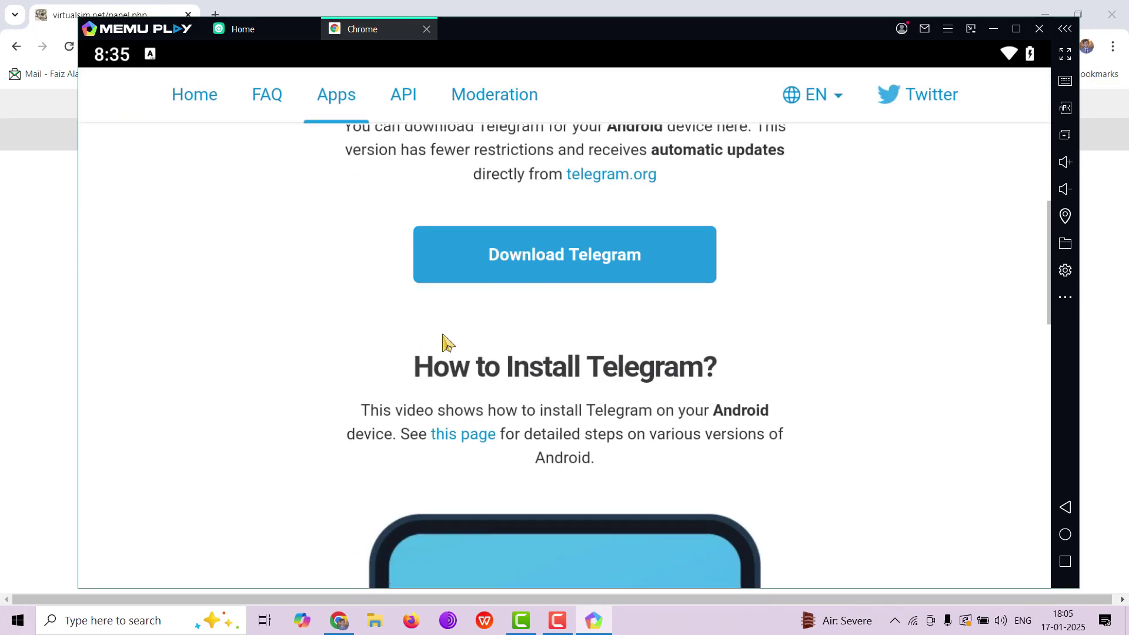
click(444, 338)
scroll(524, 298, up, 3)
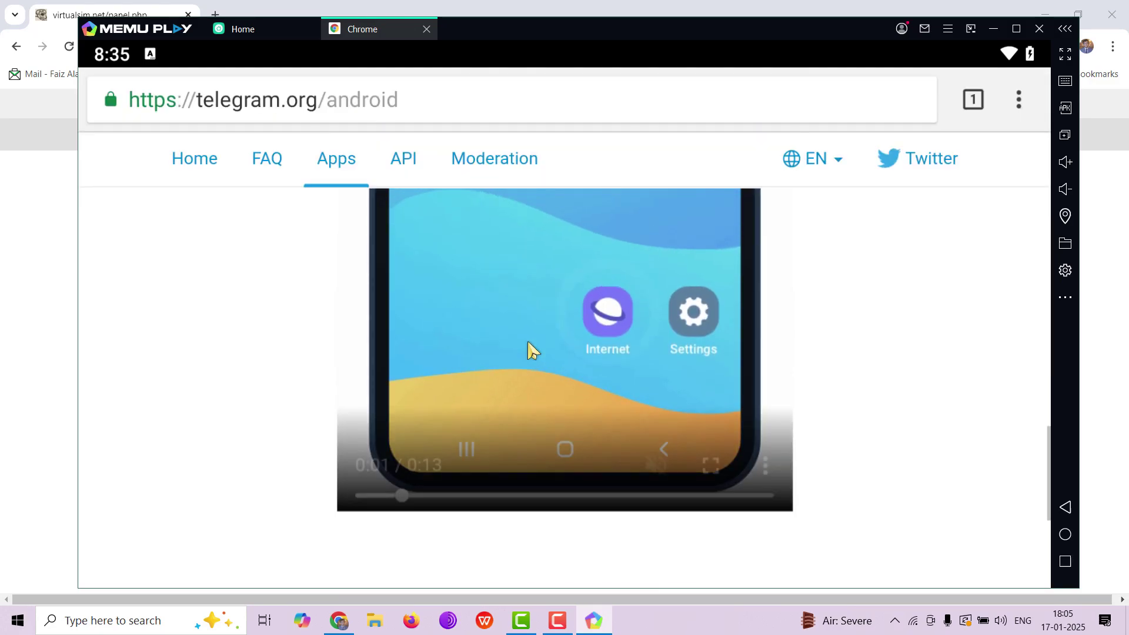
scroll(823, 412, up, 3)
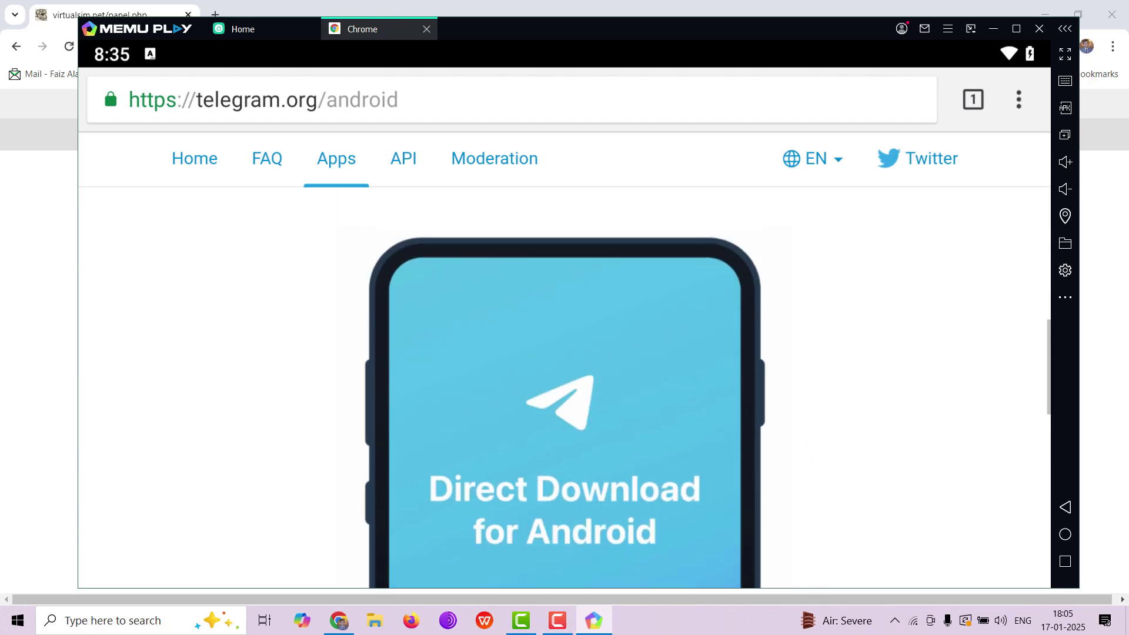
scroll(876, 360, up, 6)
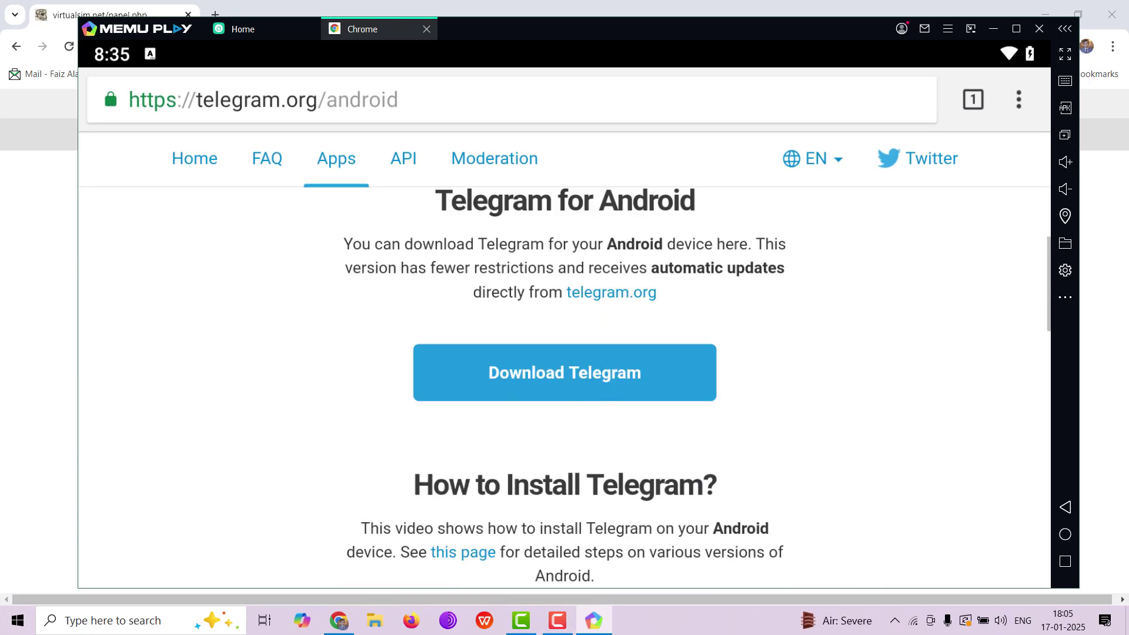
click(577, 419)
scroll(577, 420, down, 5)
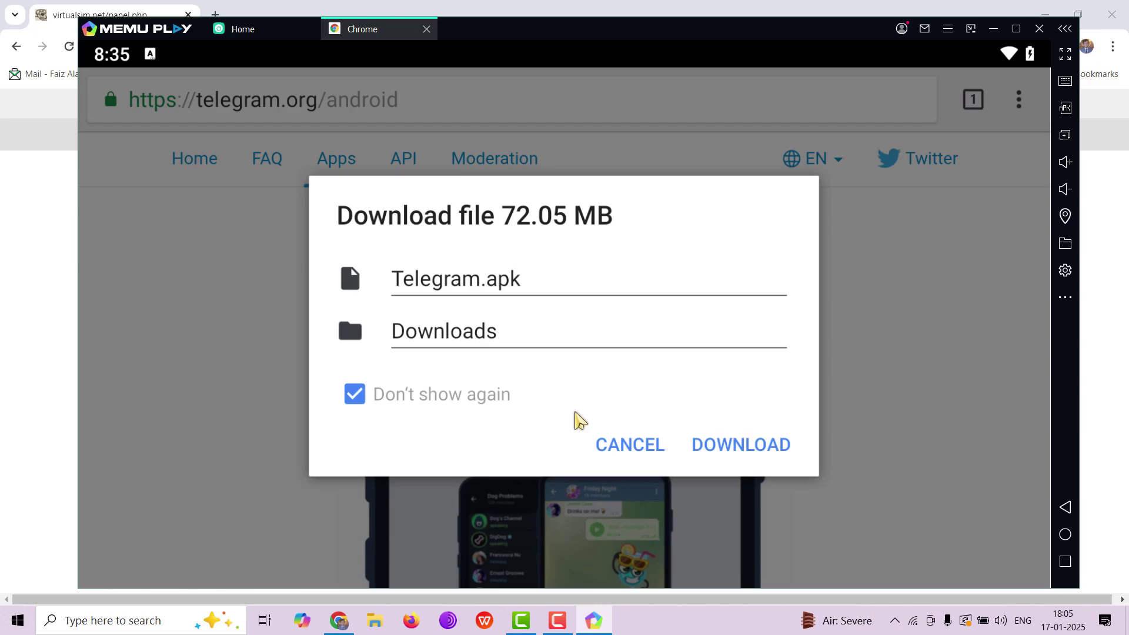
click(716, 449)
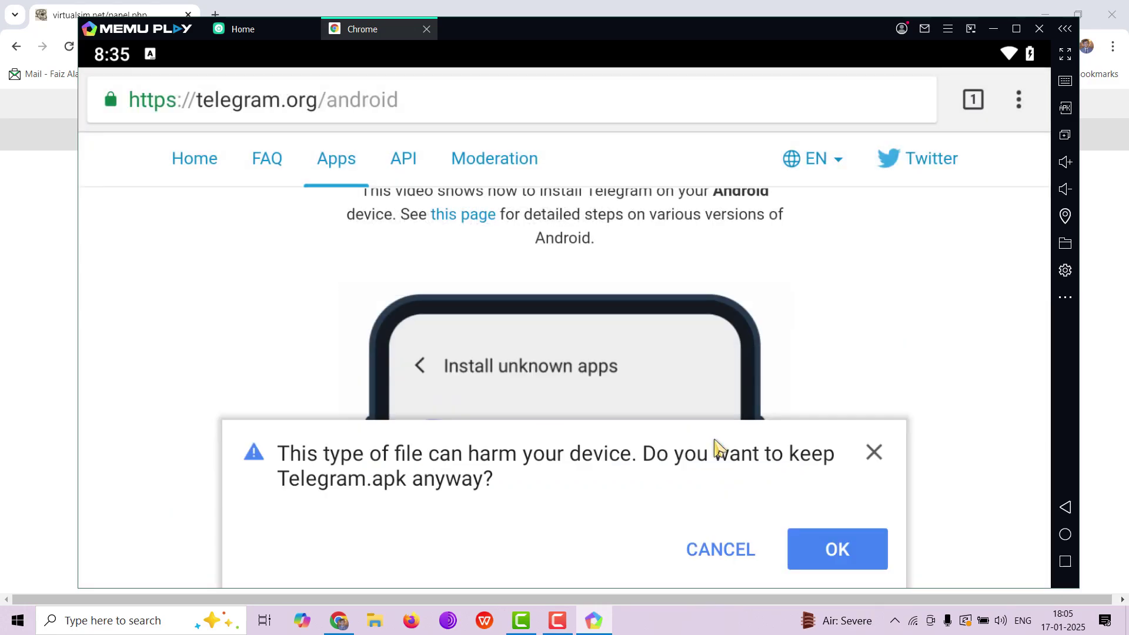
click(831, 548)
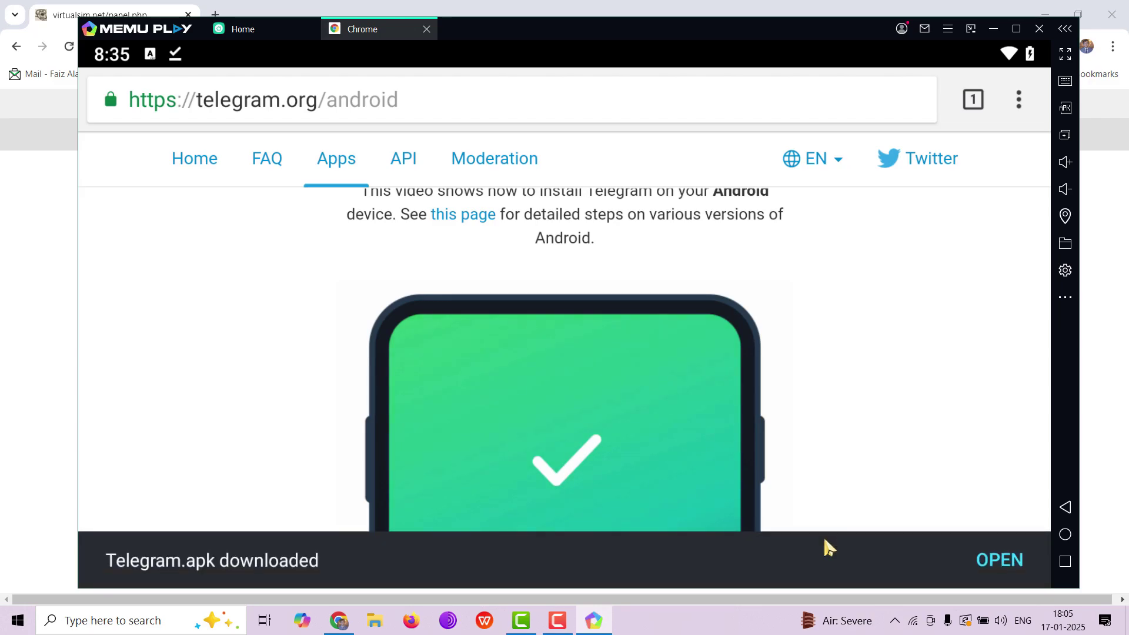
Allow Chrome to install unknown apps, then install Telegram.apk and launch it
click(999, 563)
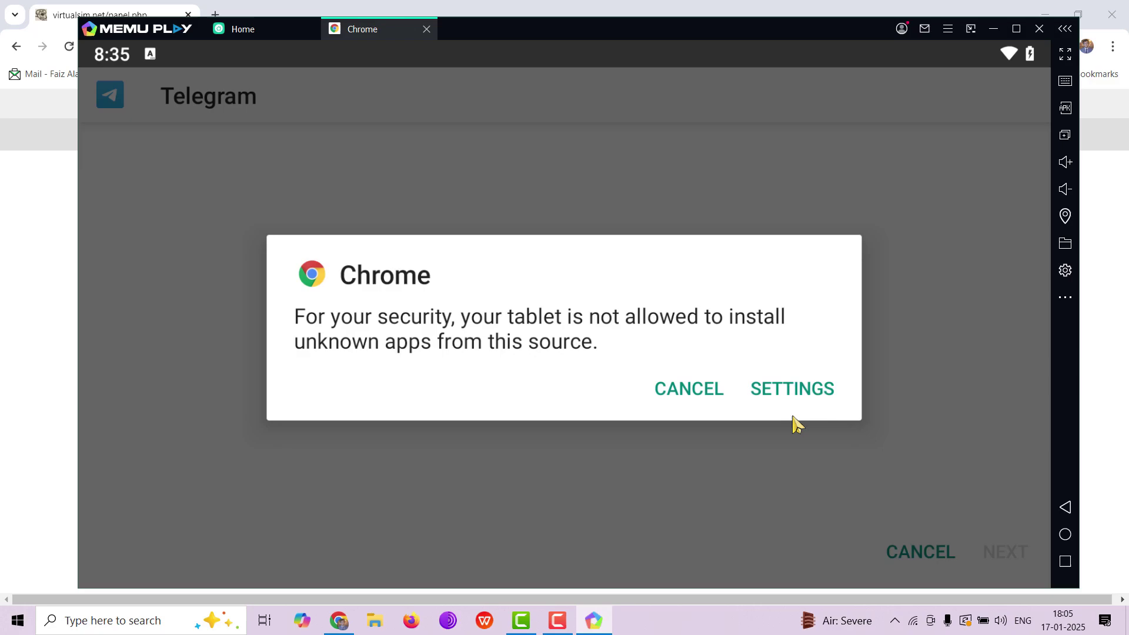
click(808, 393)
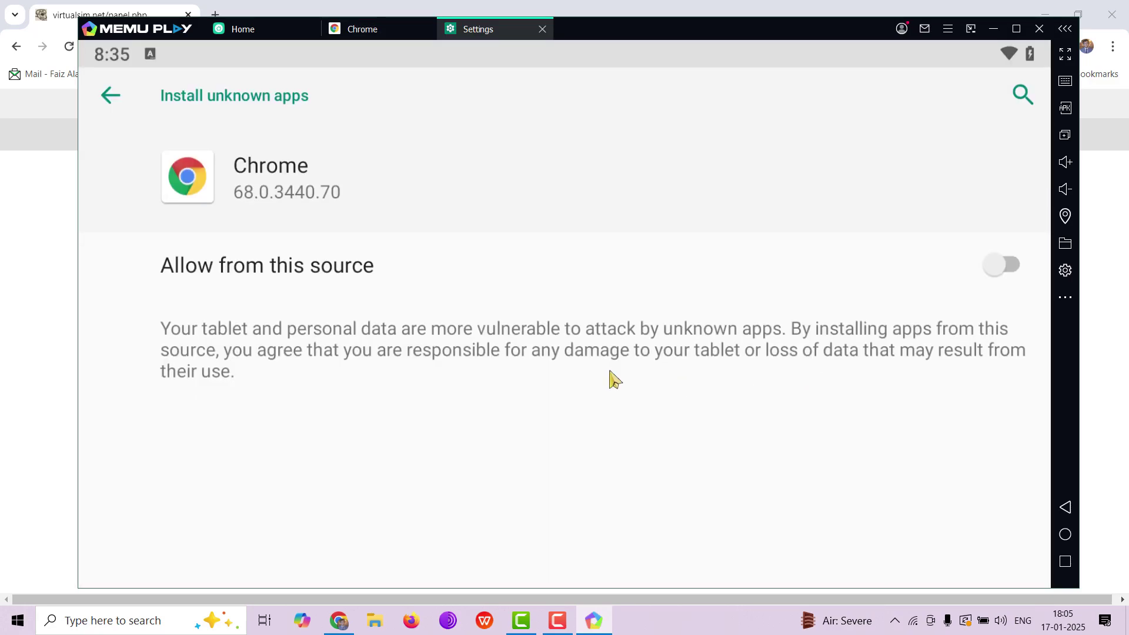
click(997, 266)
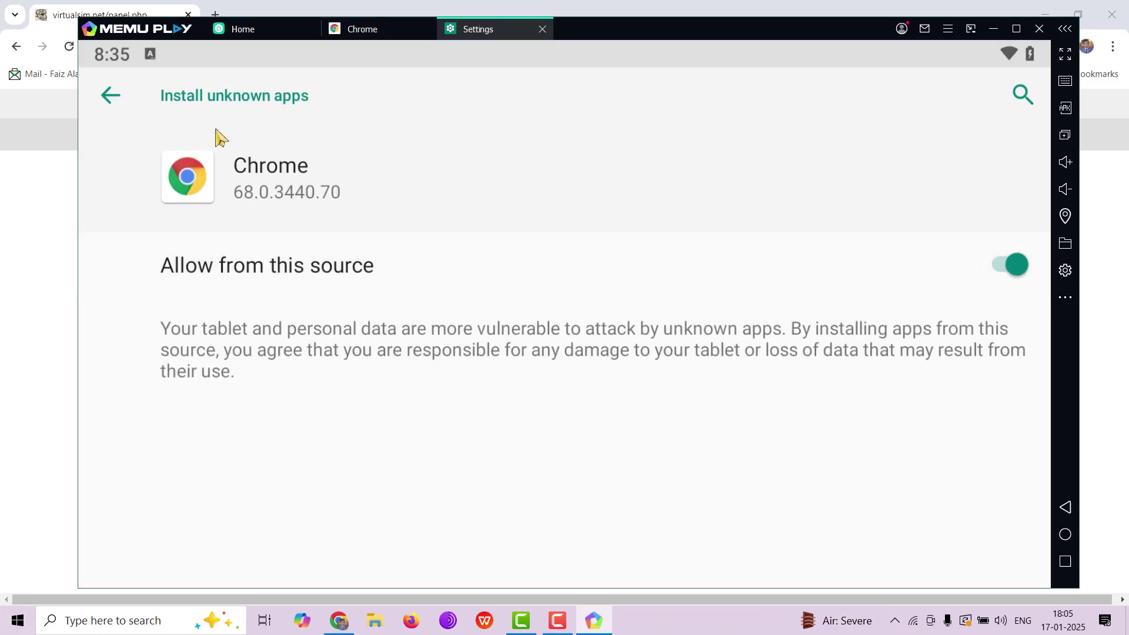
click(114, 109)
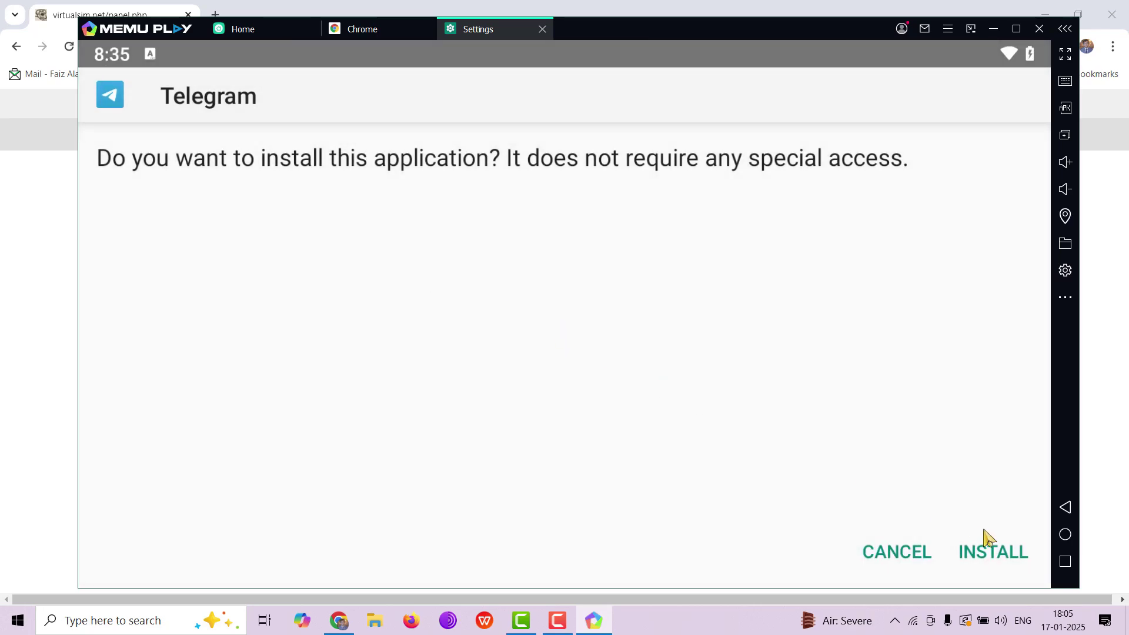
click(987, 548)
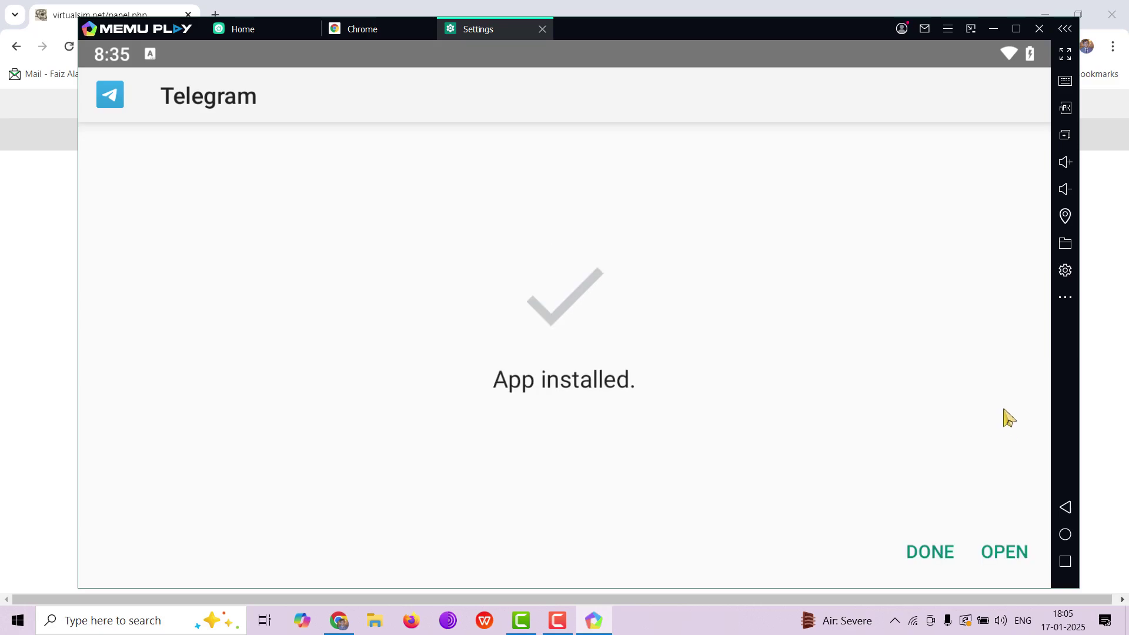
click(1000, 554)
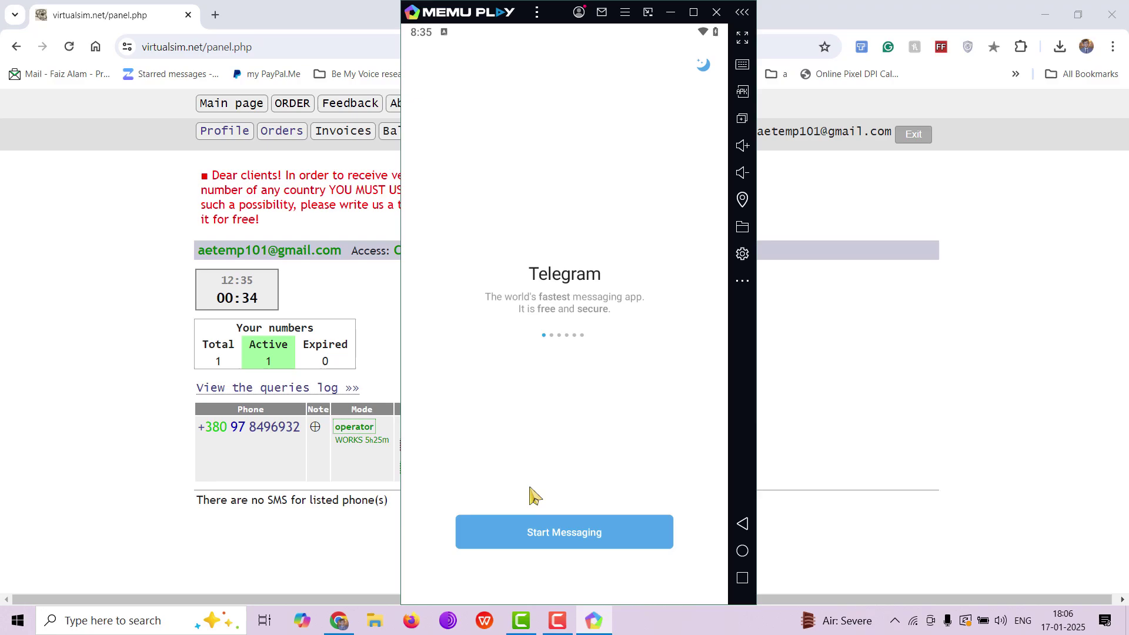
Start Telegram sign-up and copy the rented Ukrainian number from the VirtualSIM panel
click(541, 538)
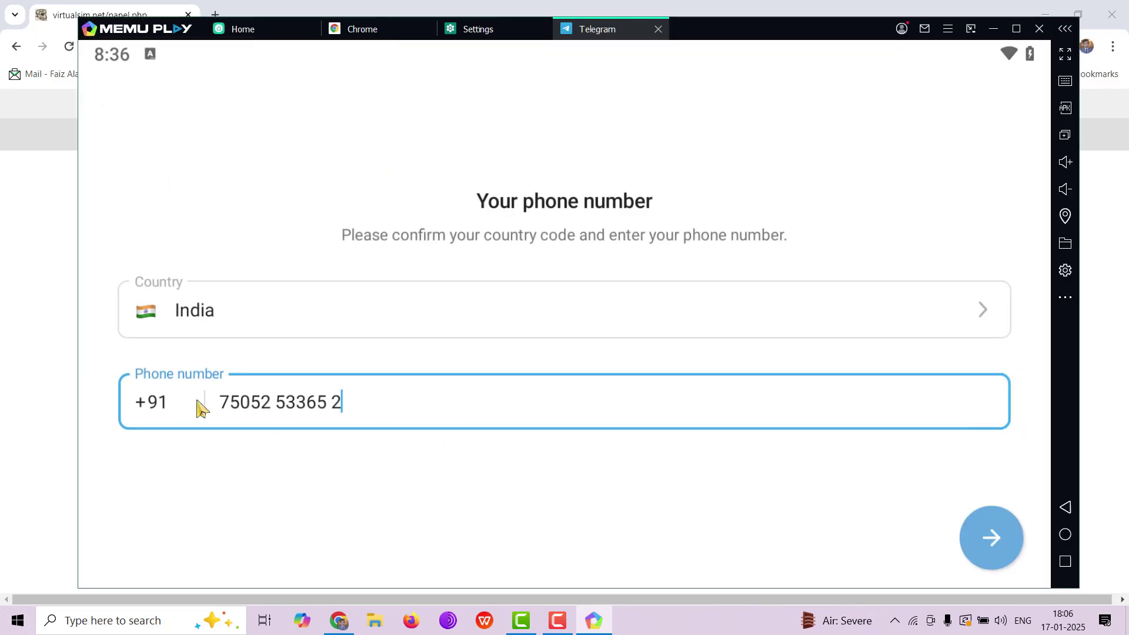
click(53, 401)
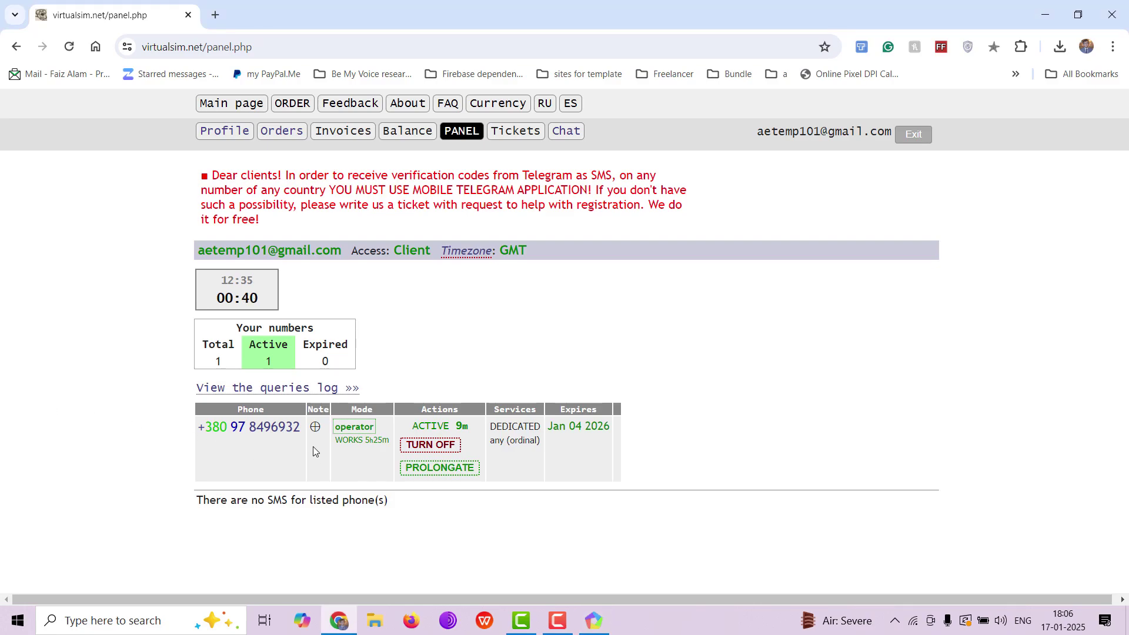
drag(301, 432, 194, 442)
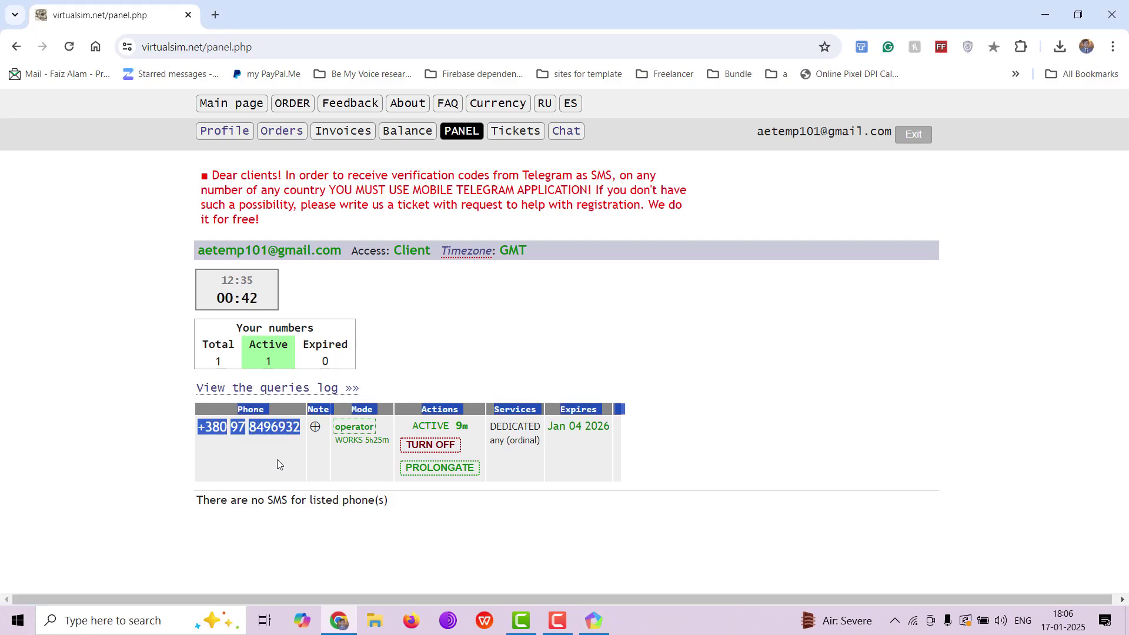
Replace the prefilled +91 phone number in Telegram with the copied +380 number
mouse_move(593, 620)
click(545, 588)
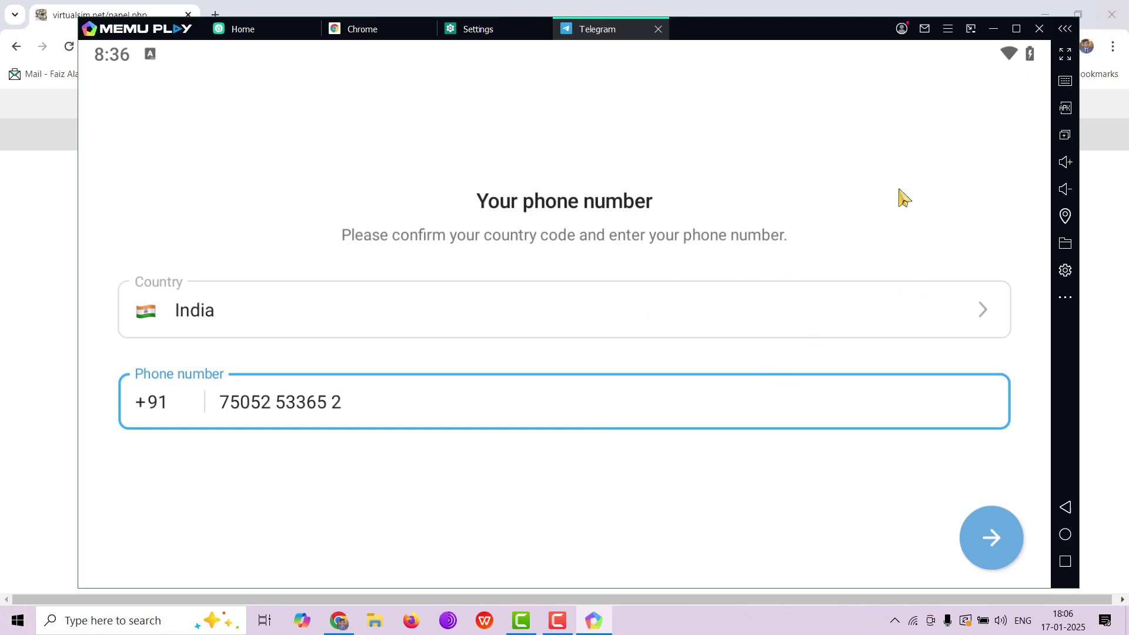
key(ctrl+a)
key(BackSpace)
key(BackSpace)
key(BackSpace)
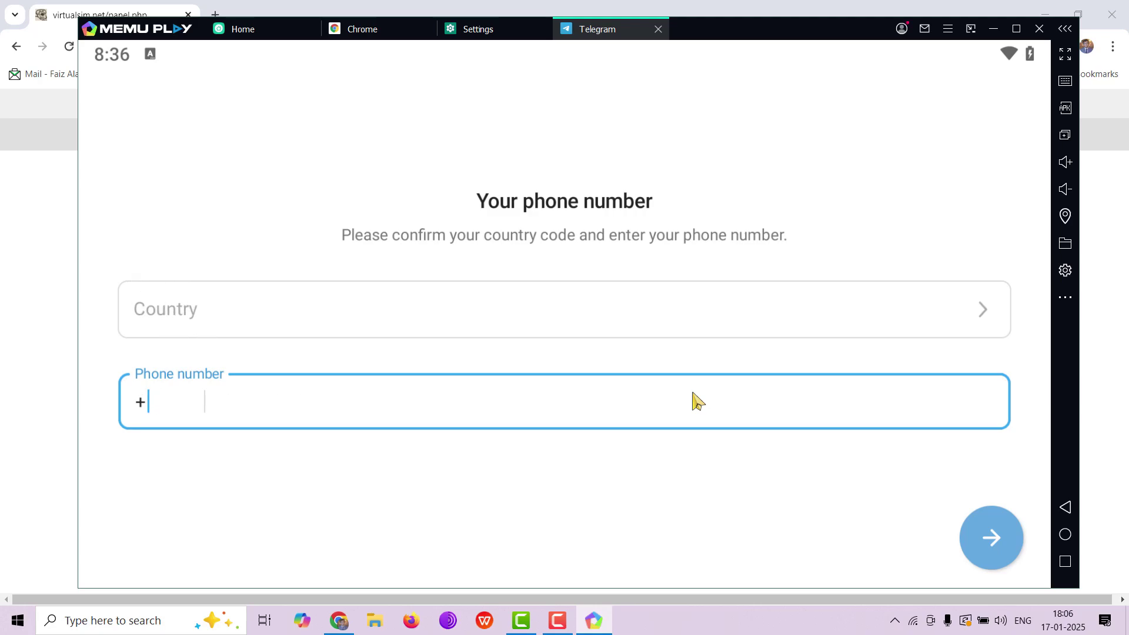
key(ctrl+v)
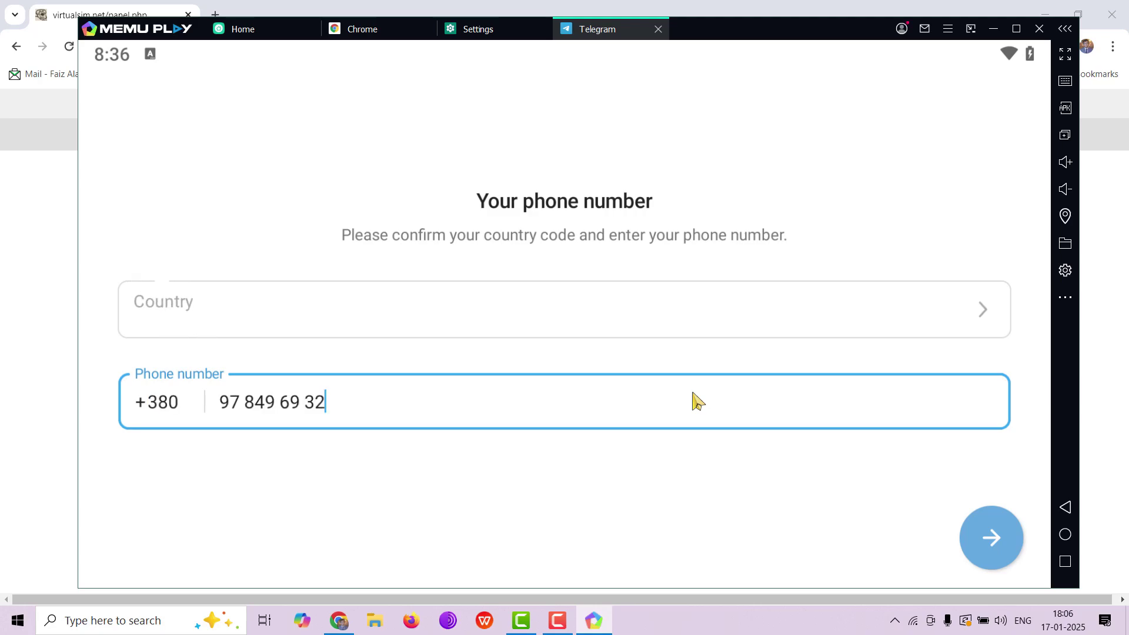
Submit the +380 number, reload the VirtualSIM panel until Telegram's SMS code arrives, then return to Telegram
click(972, 542)
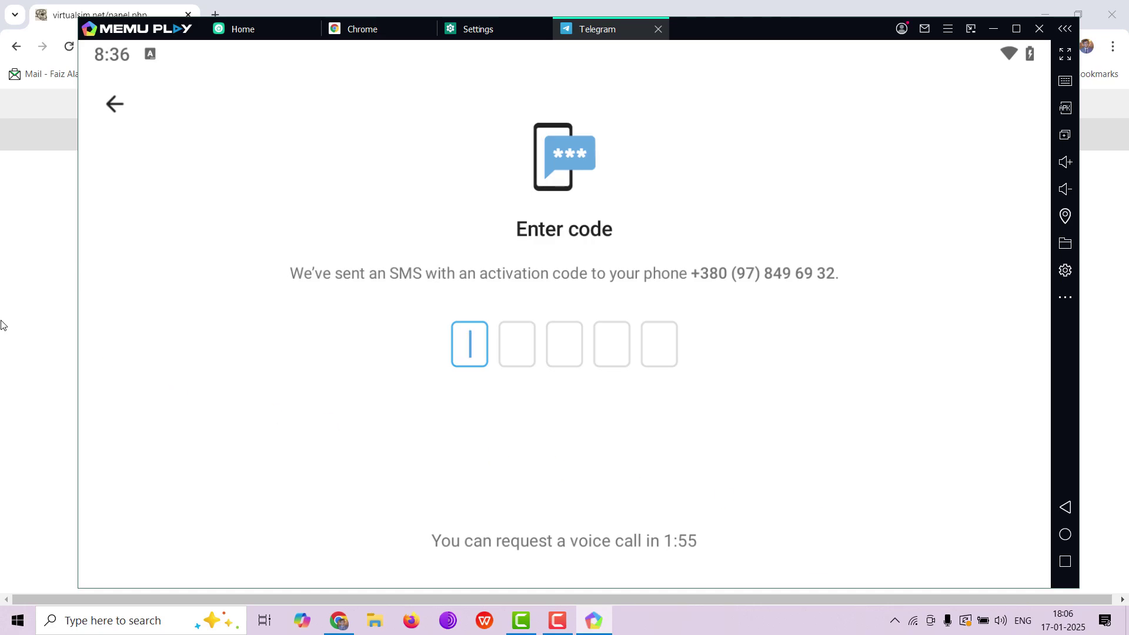
click(26, 327)
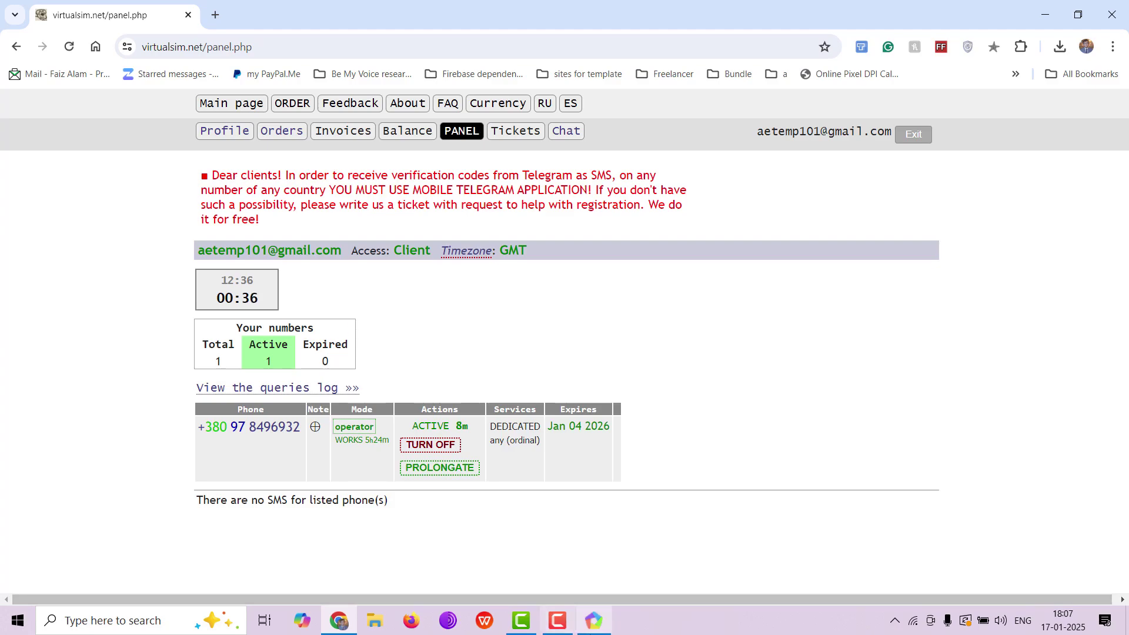
click(594, 621)
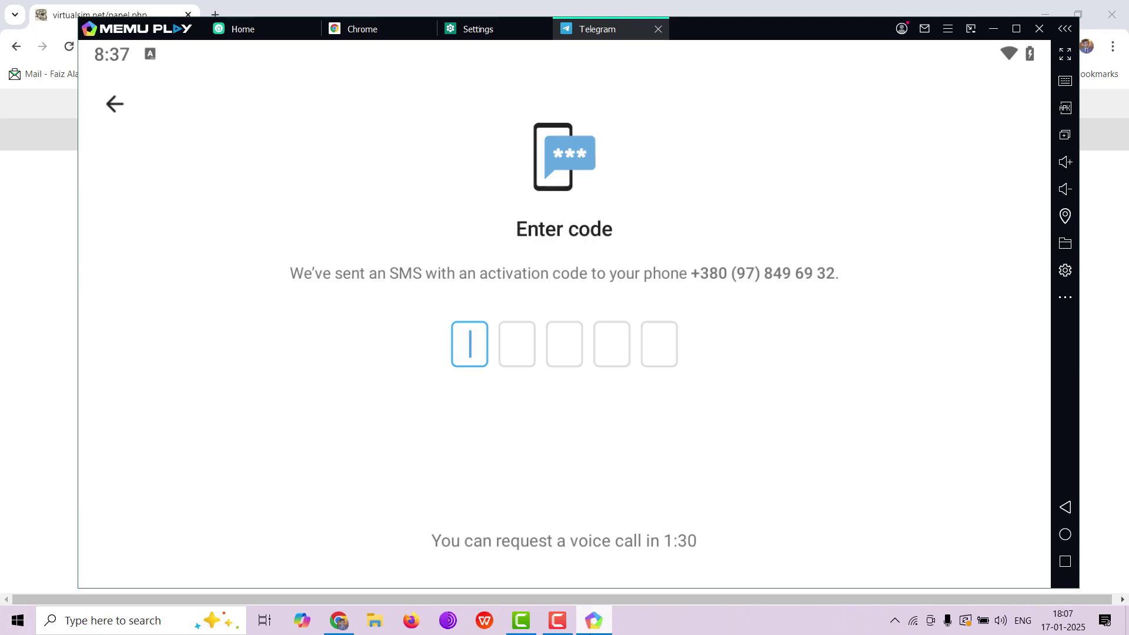
click(591, 623)
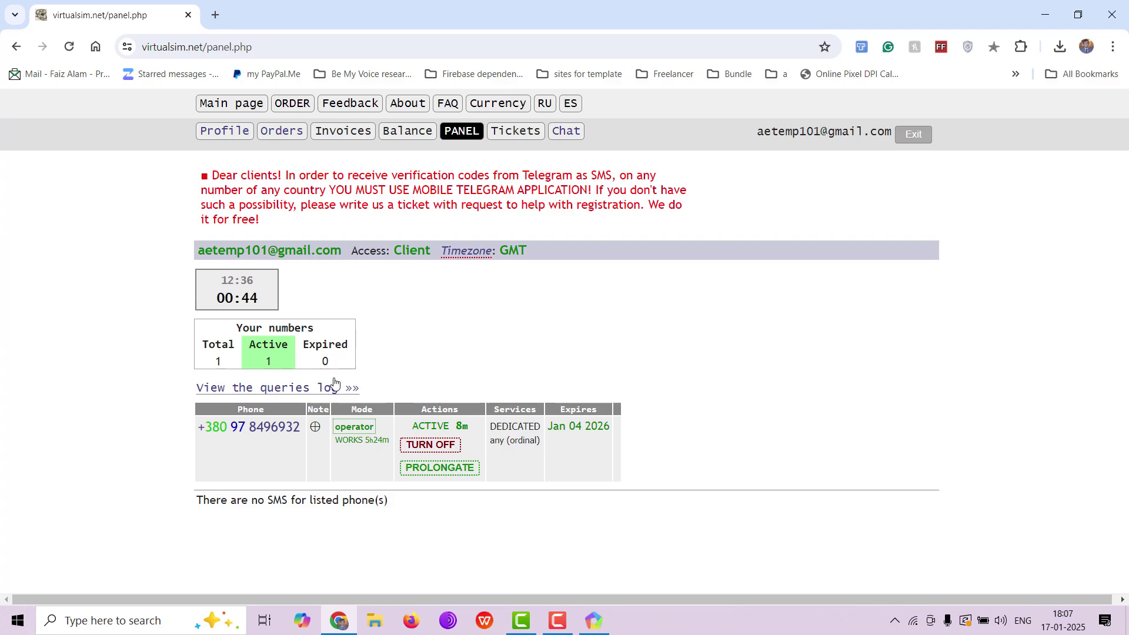
click(69, 48)
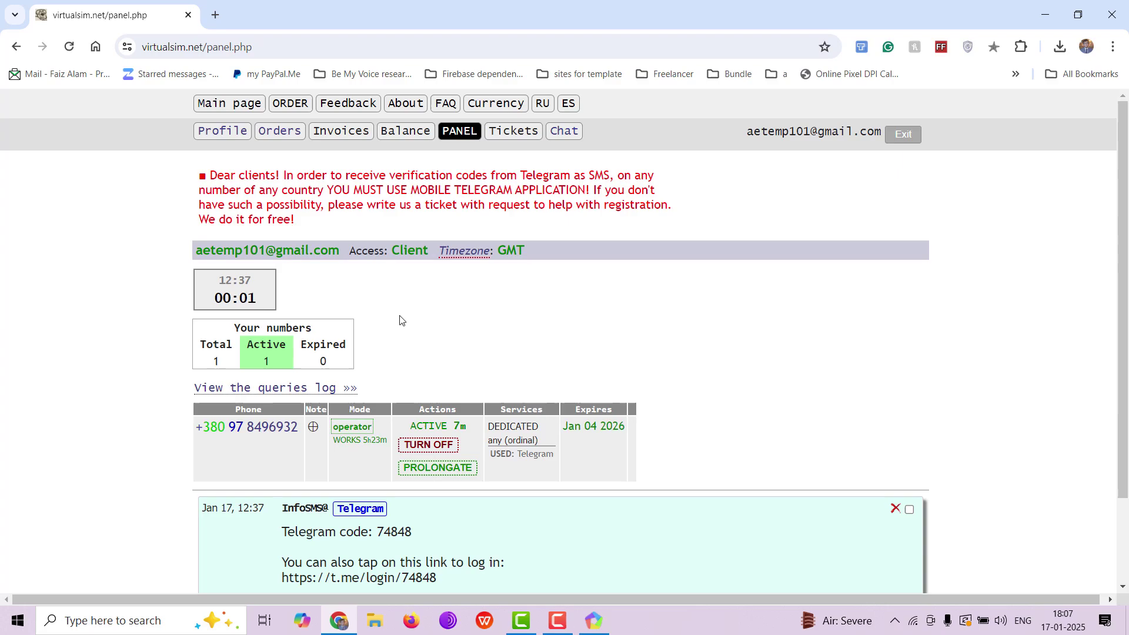
scroll(400, 321, down, 2)
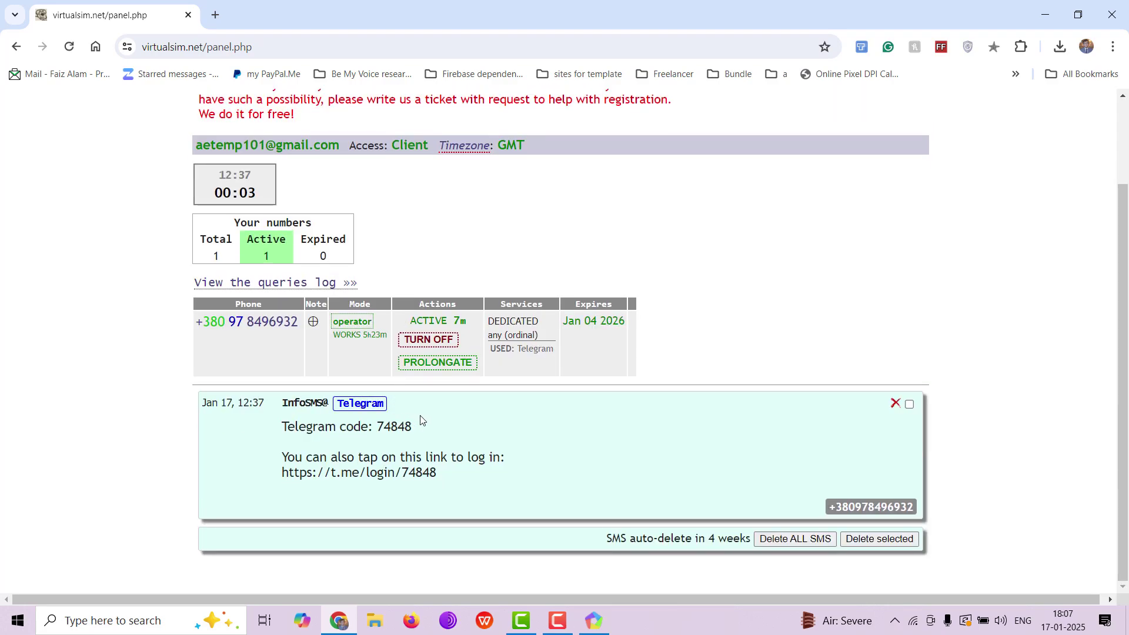
click(594, 620)
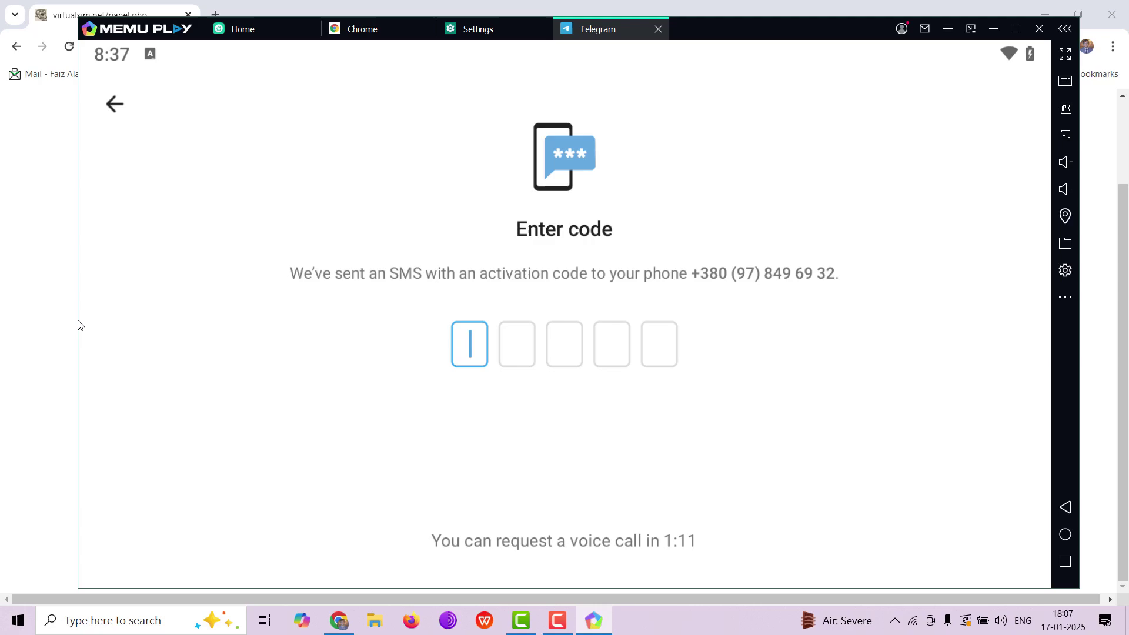
Enter the SMS activation code with MEmu beside Chrome, then restore MEmu to full size
drag(81, 325, 616, 318)
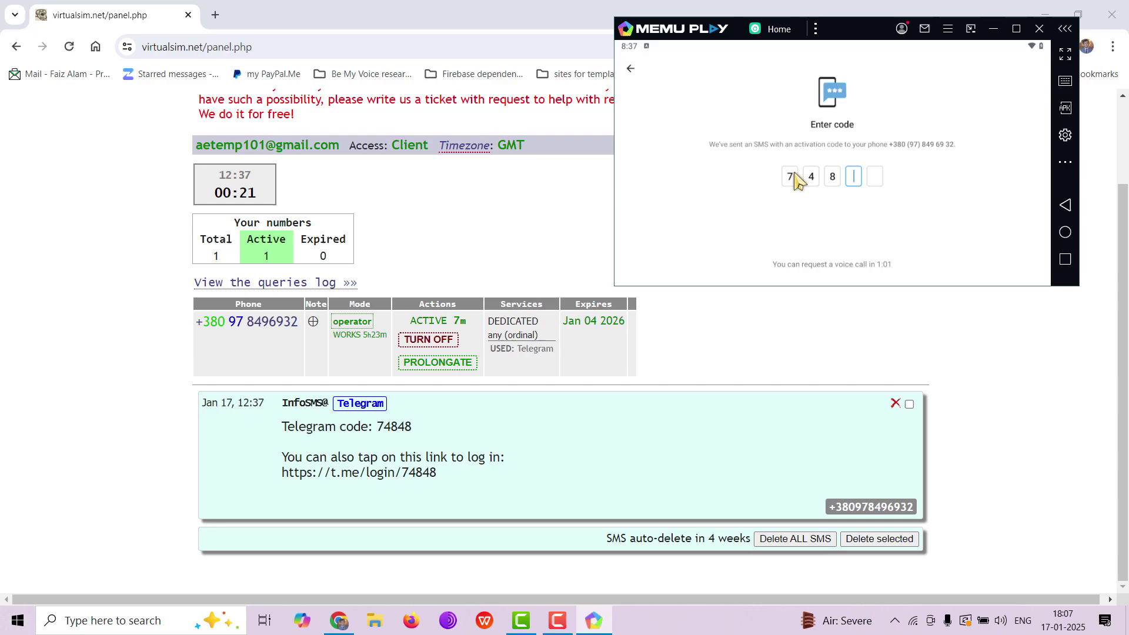
text(58)
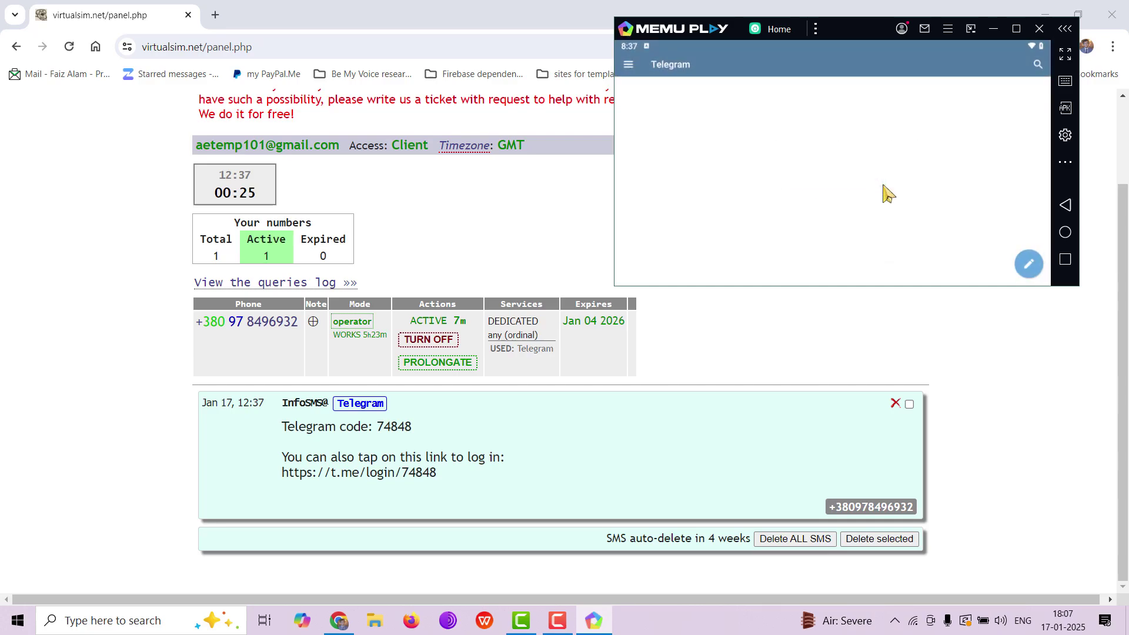
click(1013, 29)
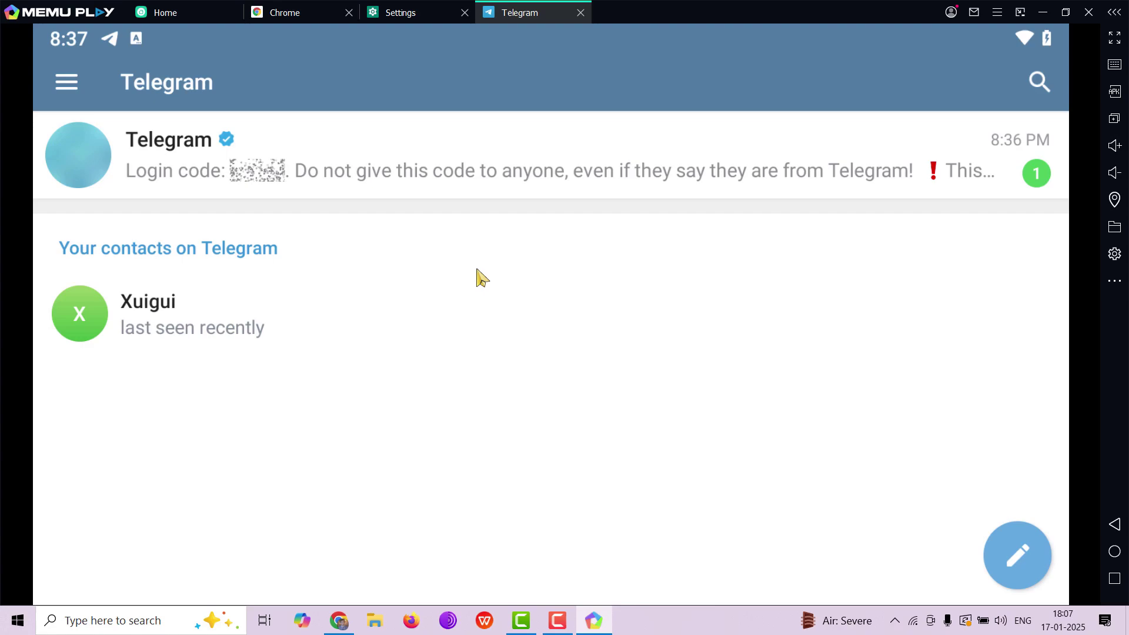
Open Telegram's Privacy and Security settings with the emulator in fullscreen
click(1115, 39)
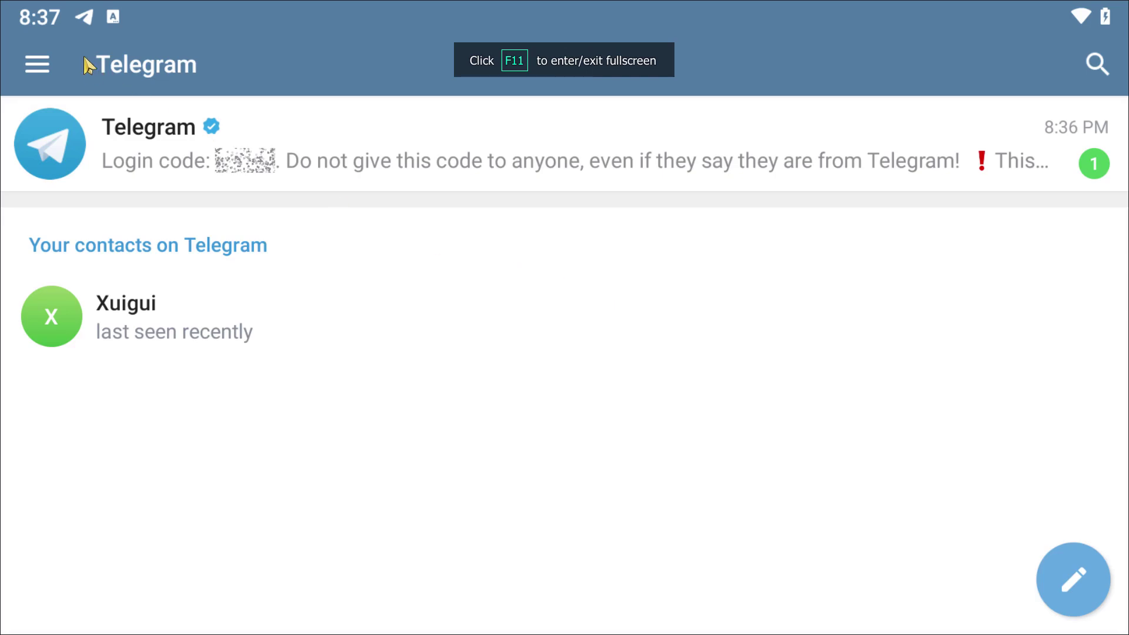
click(36, 64)
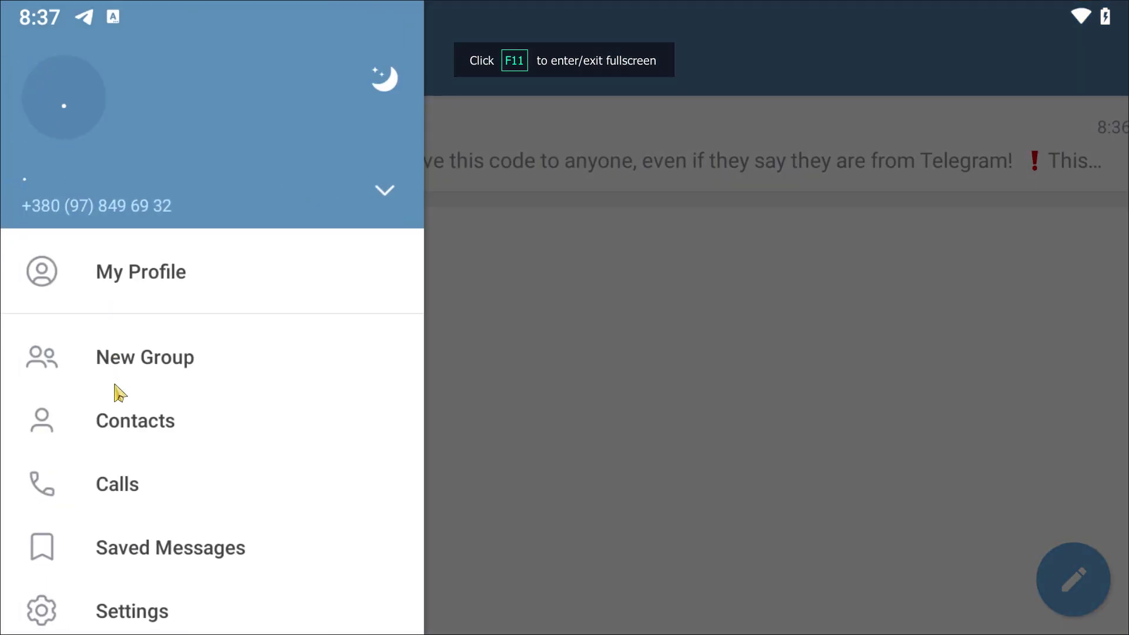
scroll(118, 391, down, 3)
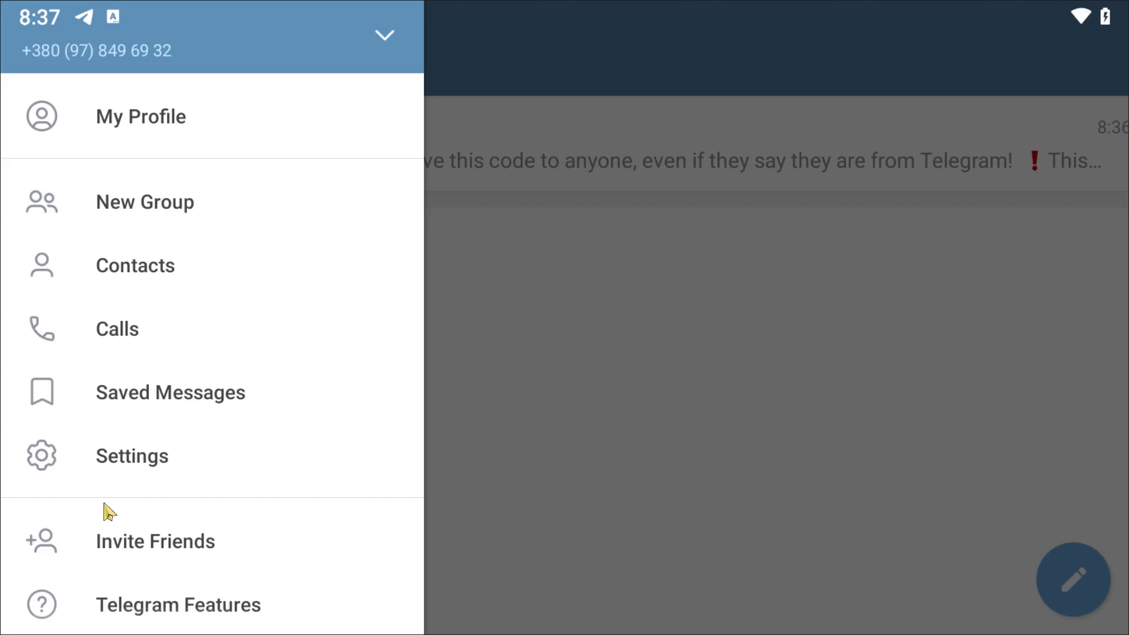
click(144, 479)
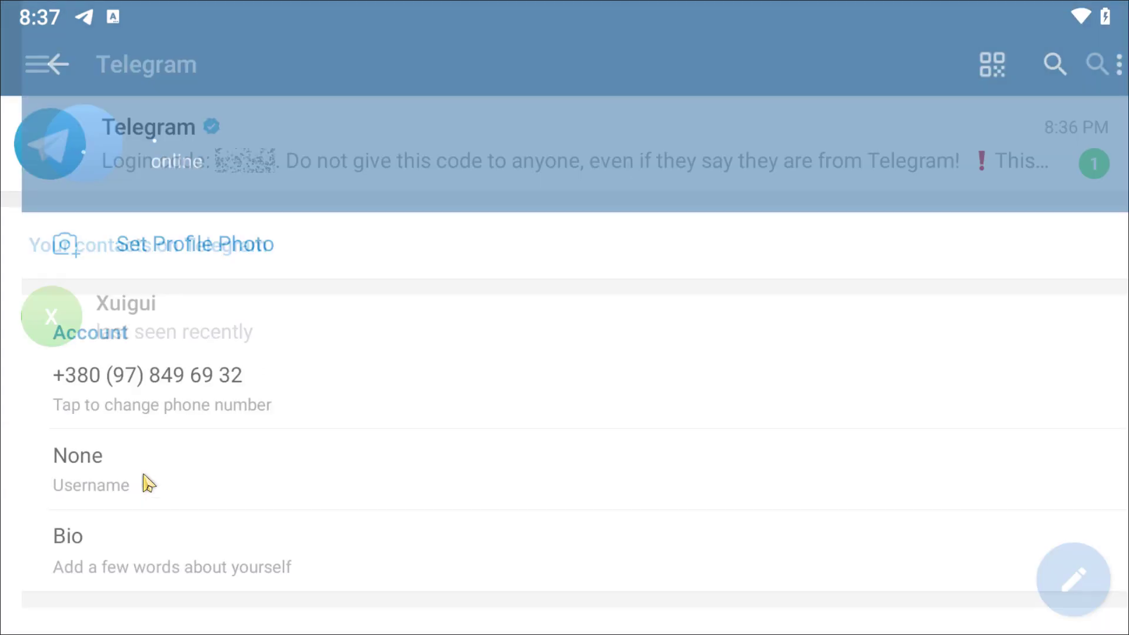
scroll(272, 403, down, 10)
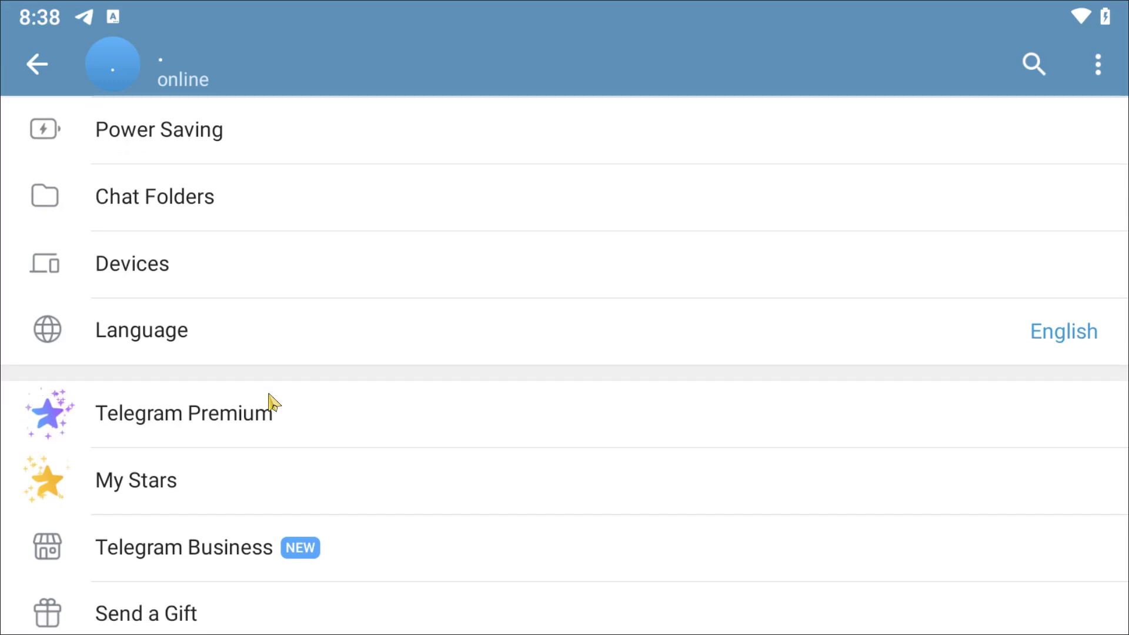
scroll(293, 290, up, 8)
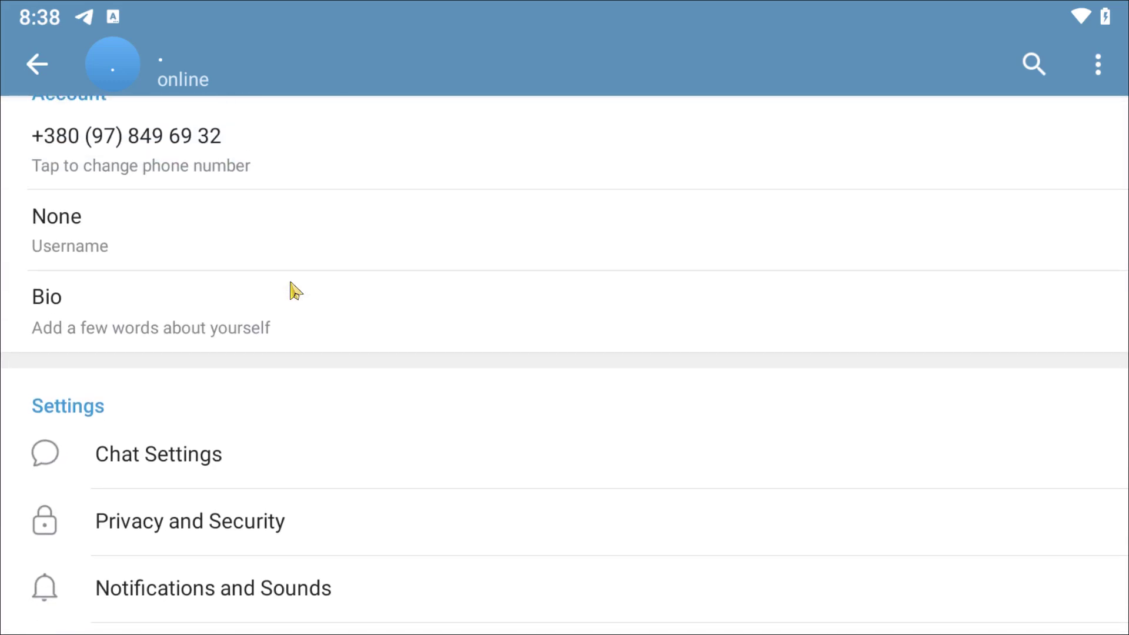
click(192, 505)
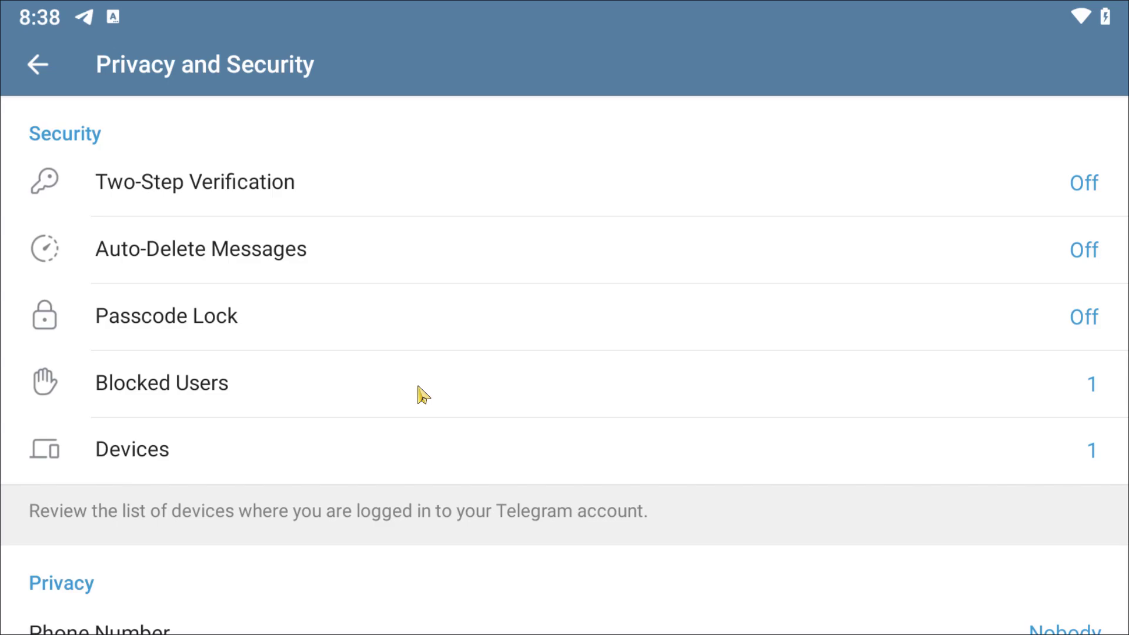
Set phone number visibility to Nobody and return to the Privacy and Security list
drag(416, 394, 493, 158)
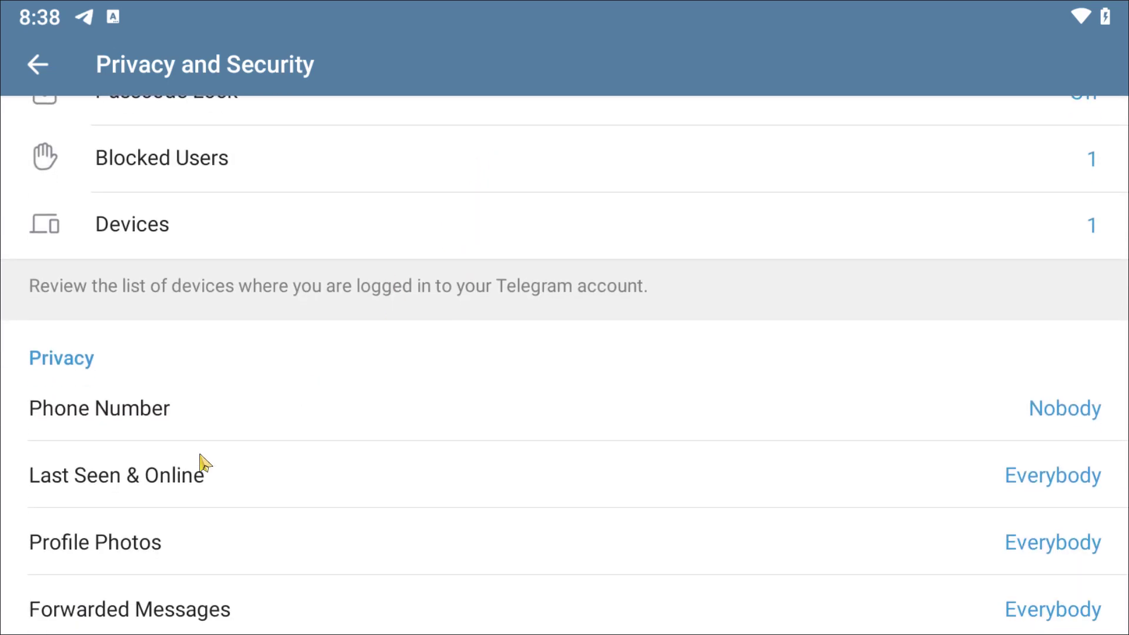
drag(202, 461, 276, 288)
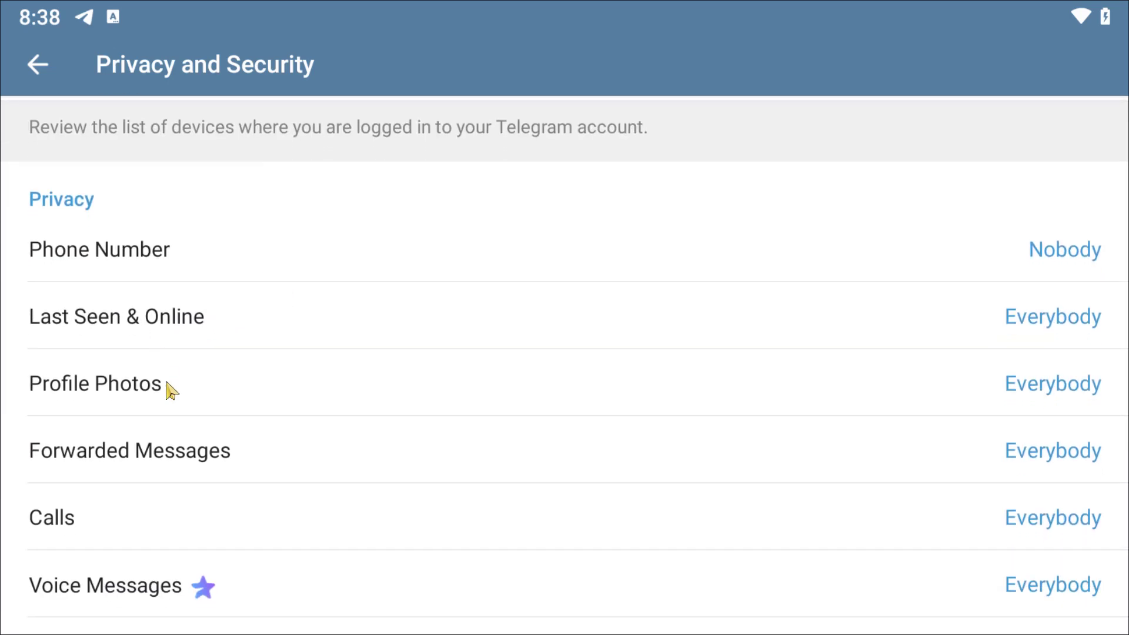
click(1042, 268)
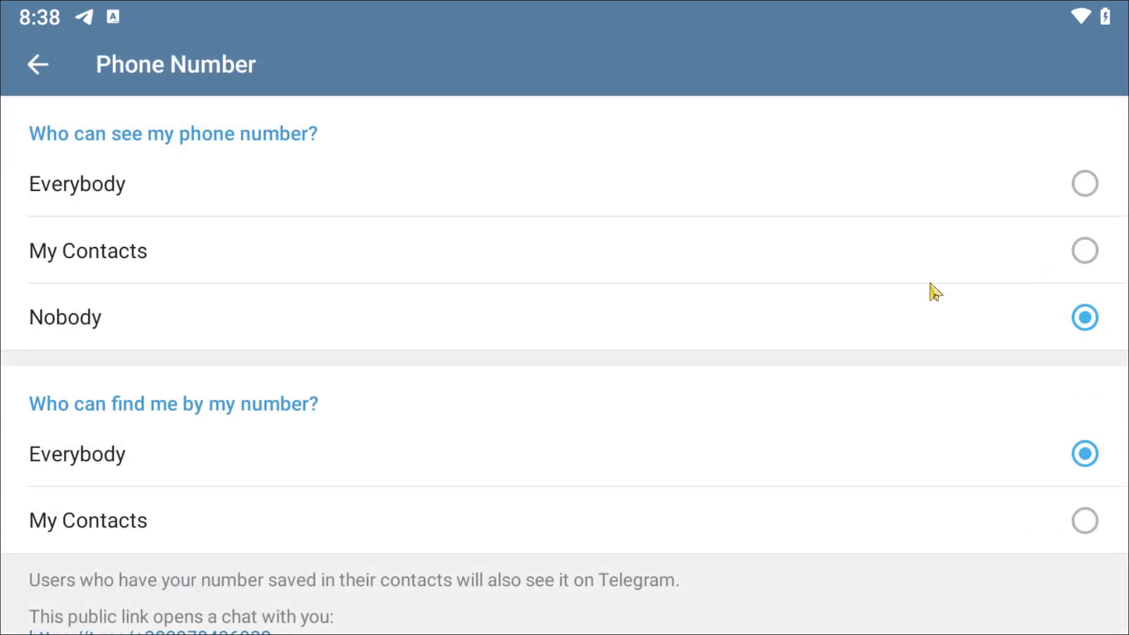
click(515, 328)
click(51, 67)
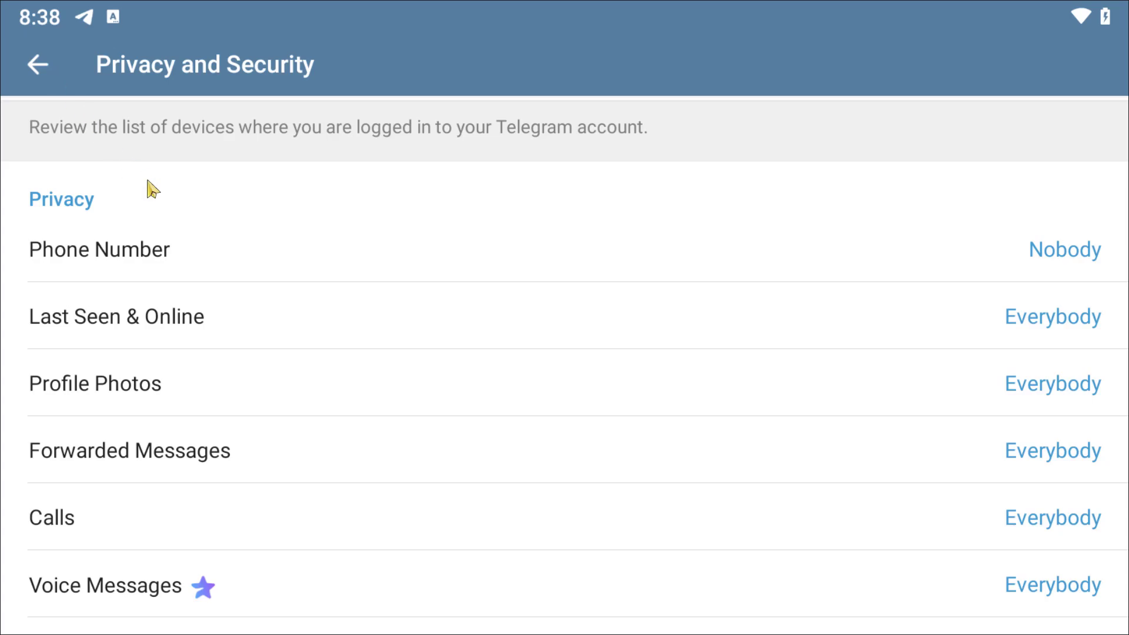
drag(146, 187, 169, 457)
drag(291, 306, 290, 449)
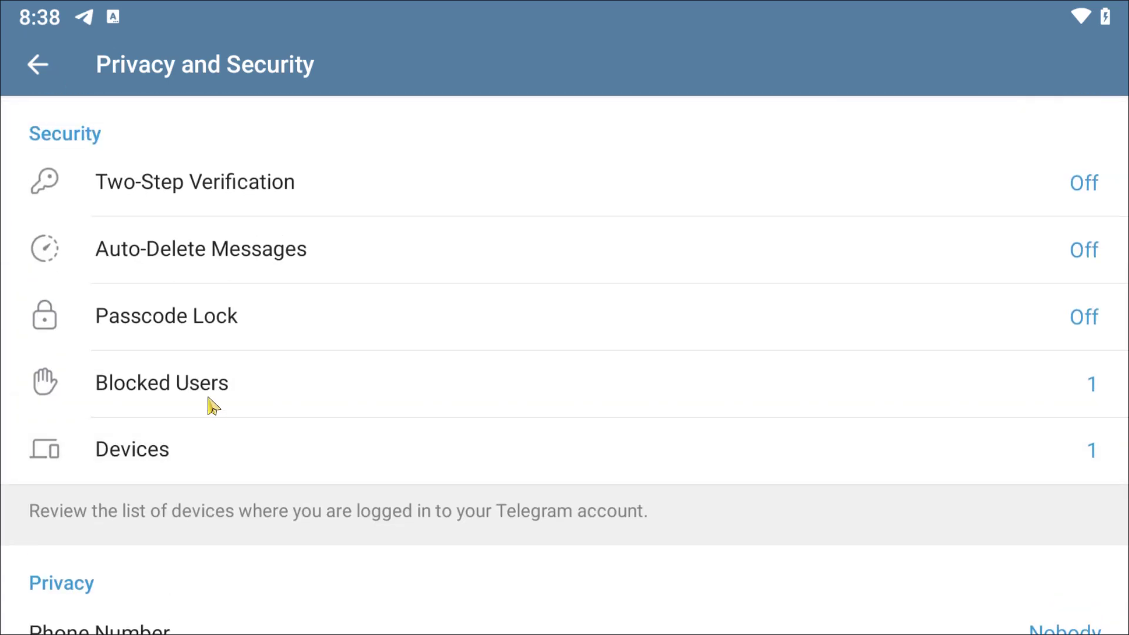
Enable Passcode Lock with a 4-digit passcode entered twice, then back out of settings
click(192, 318)
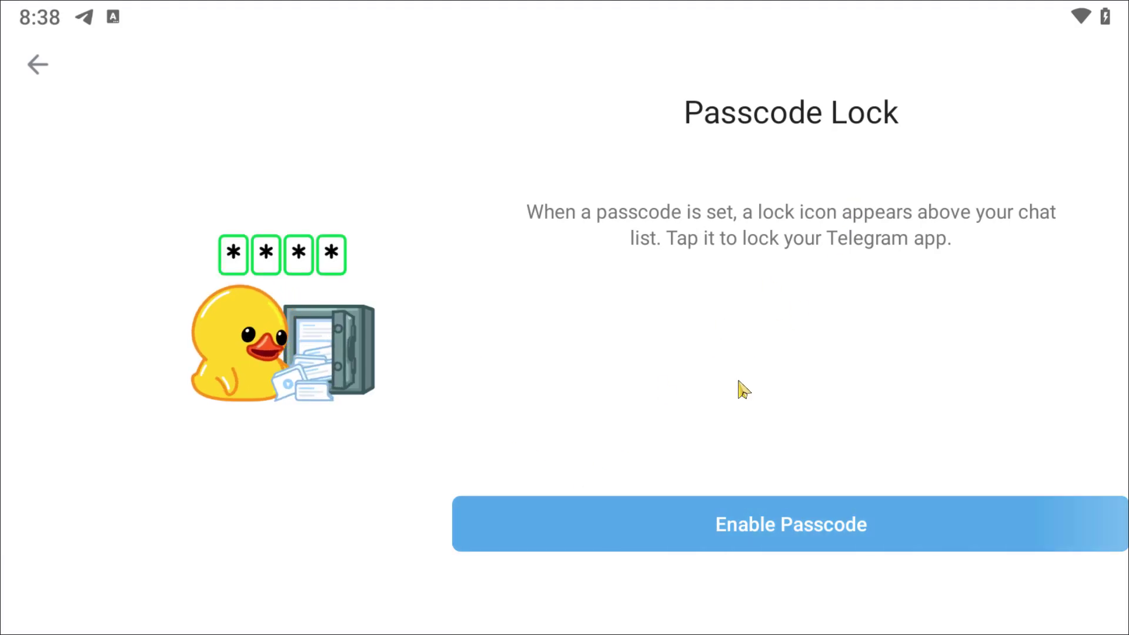
click(715, 537)
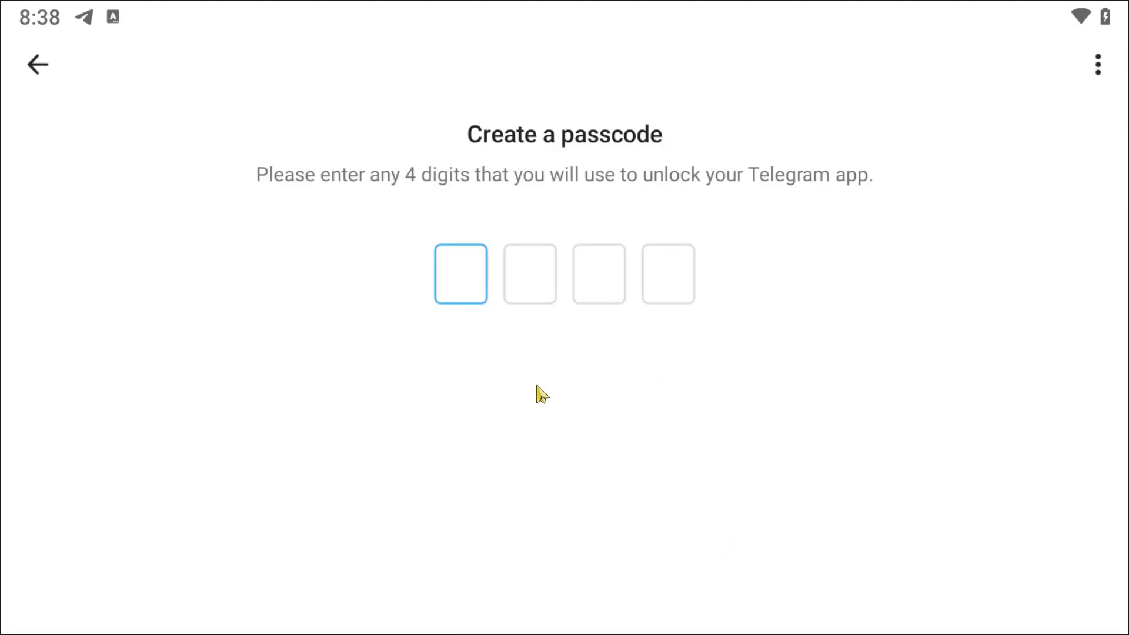
text(12)
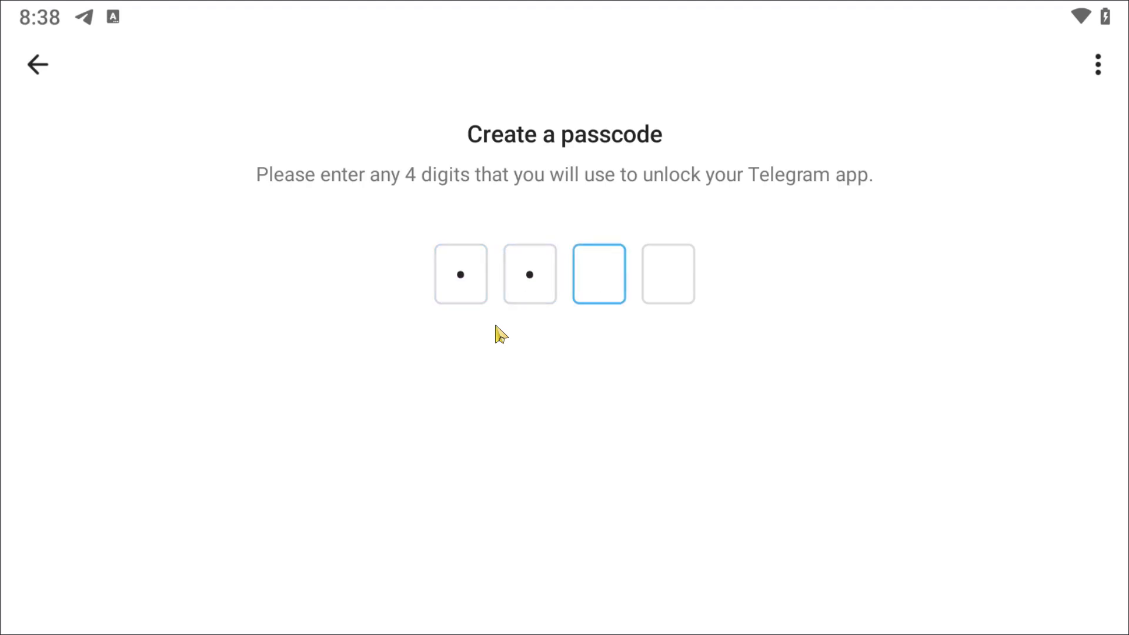
text(34)
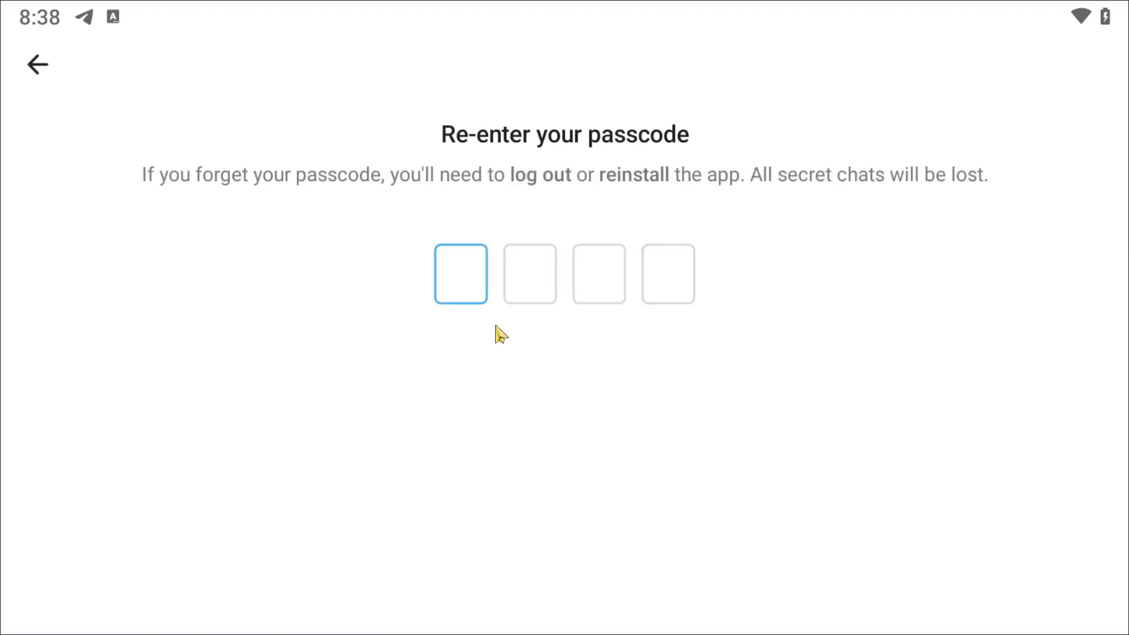
text(1234)
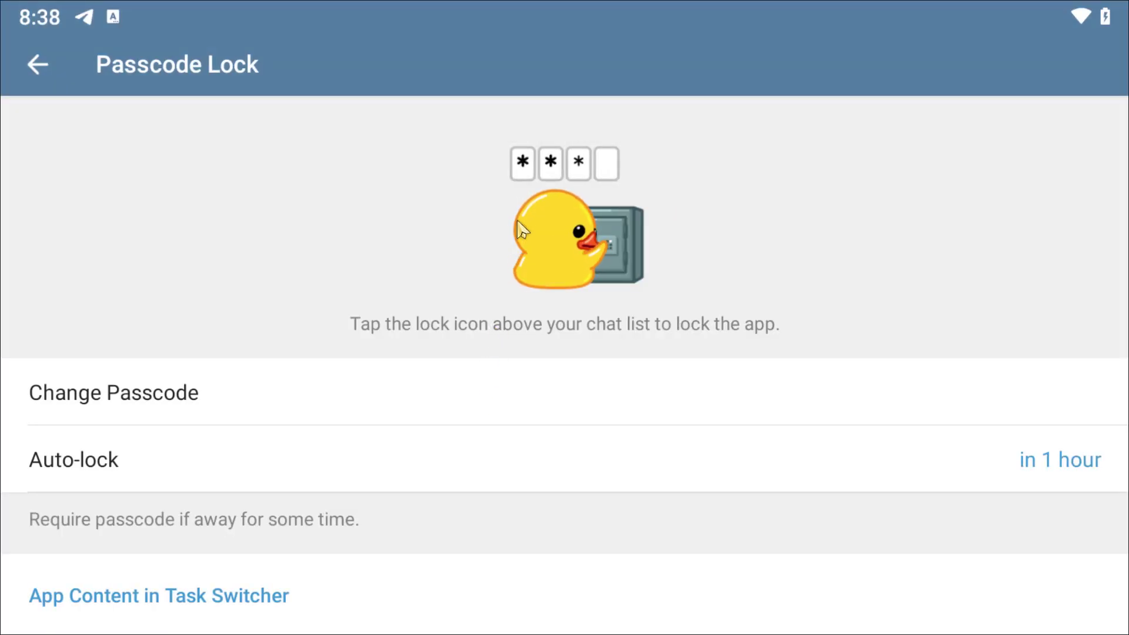
drag(574, 494, 626, 241)
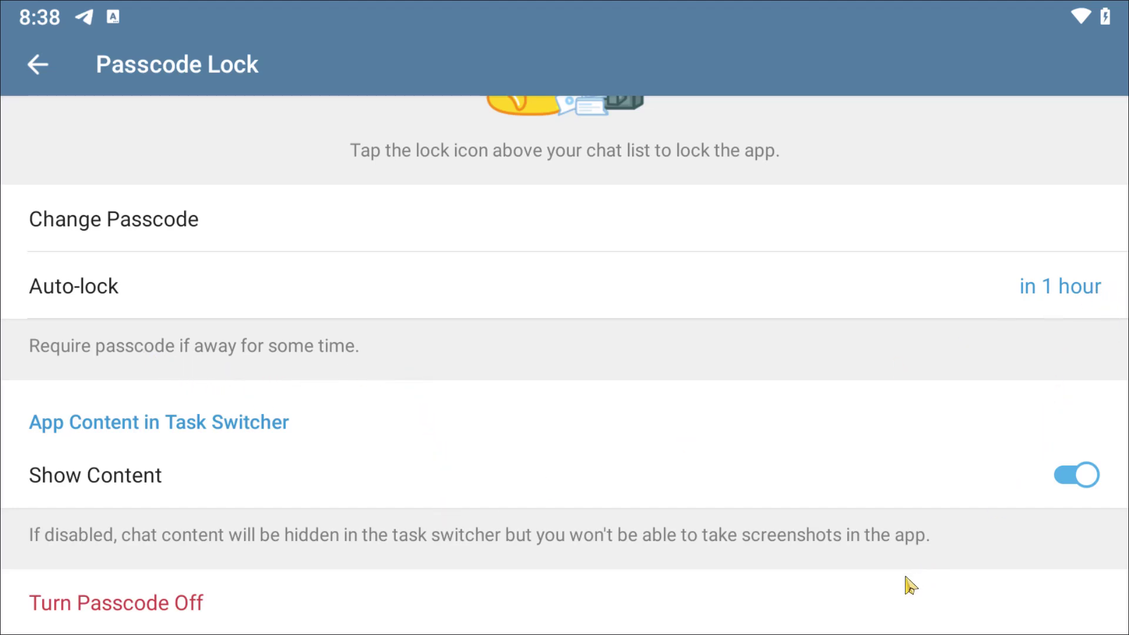
drag(834, 590, 849, 418)
click(36, 71)
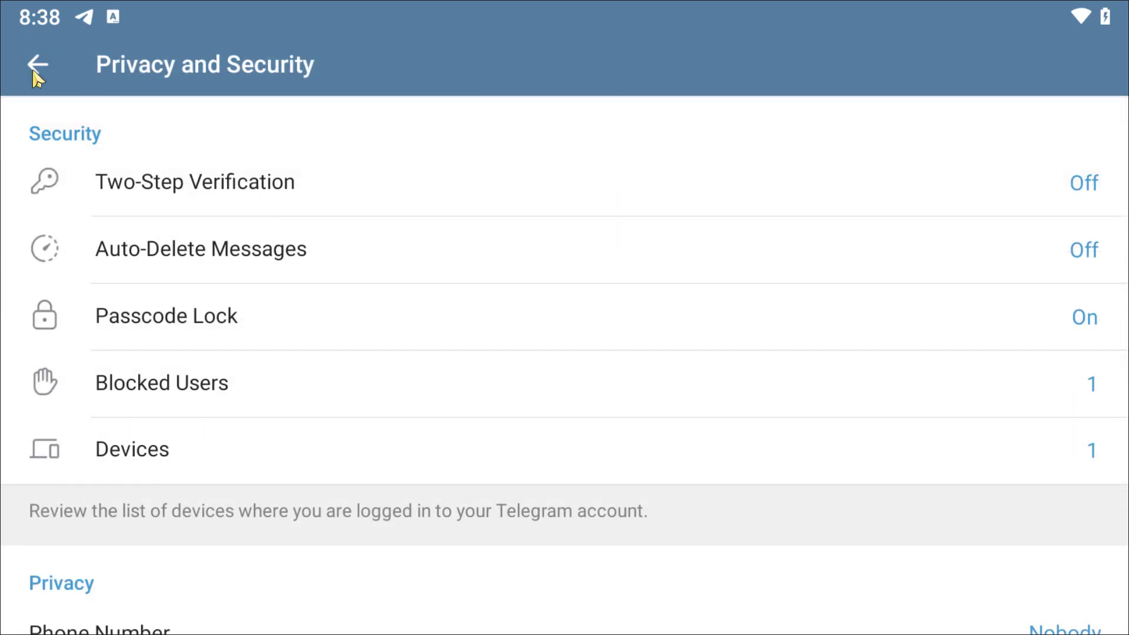
click(35, 71)
Open the saved contact's profile and start a secret chat from its More menu, confirming with Start
click(37, 71)
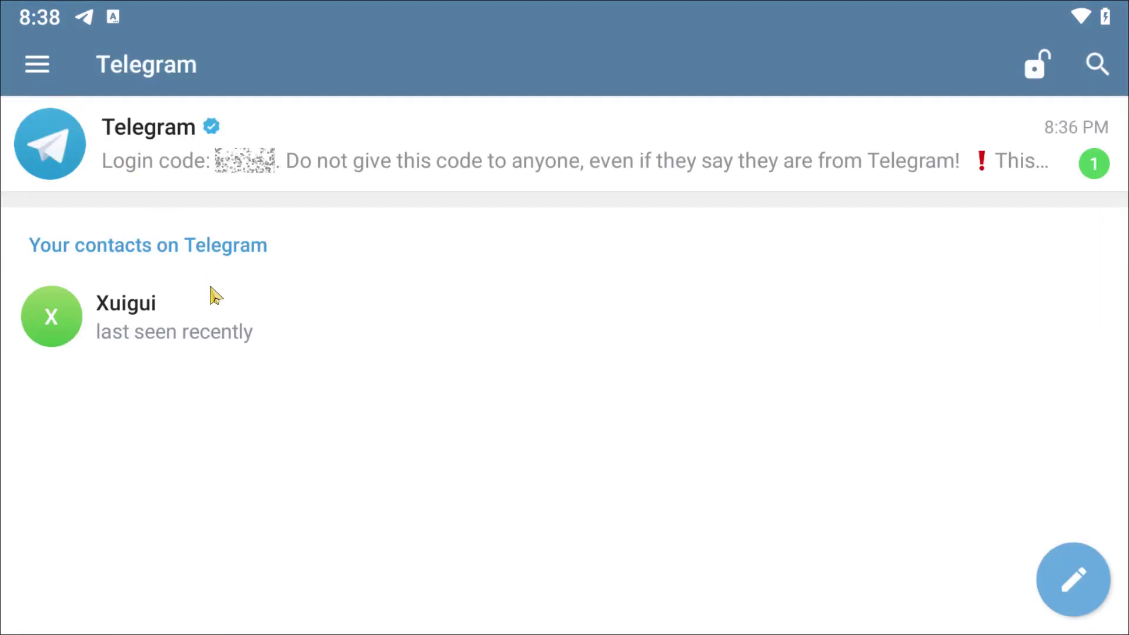
click(212, 325)
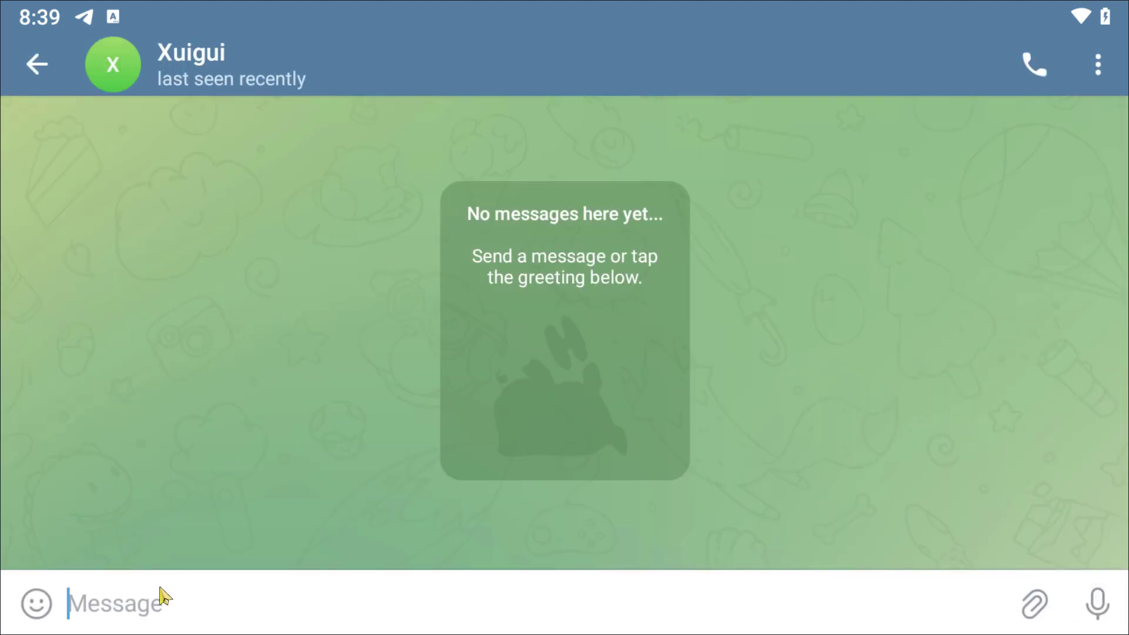
click(1107, 66)
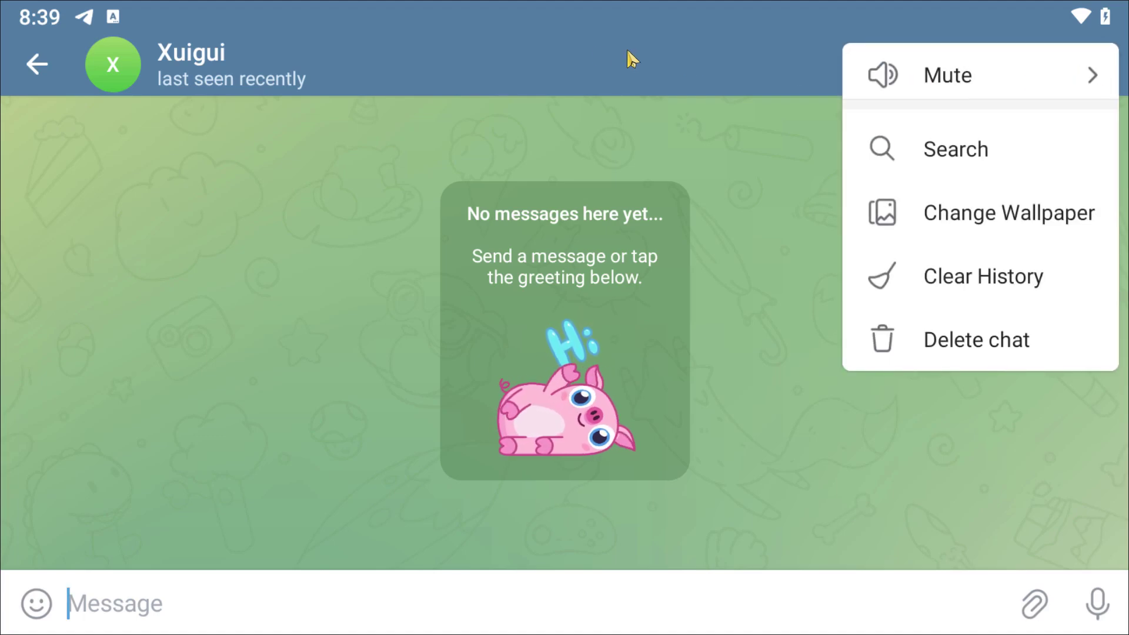
click(533, 52)
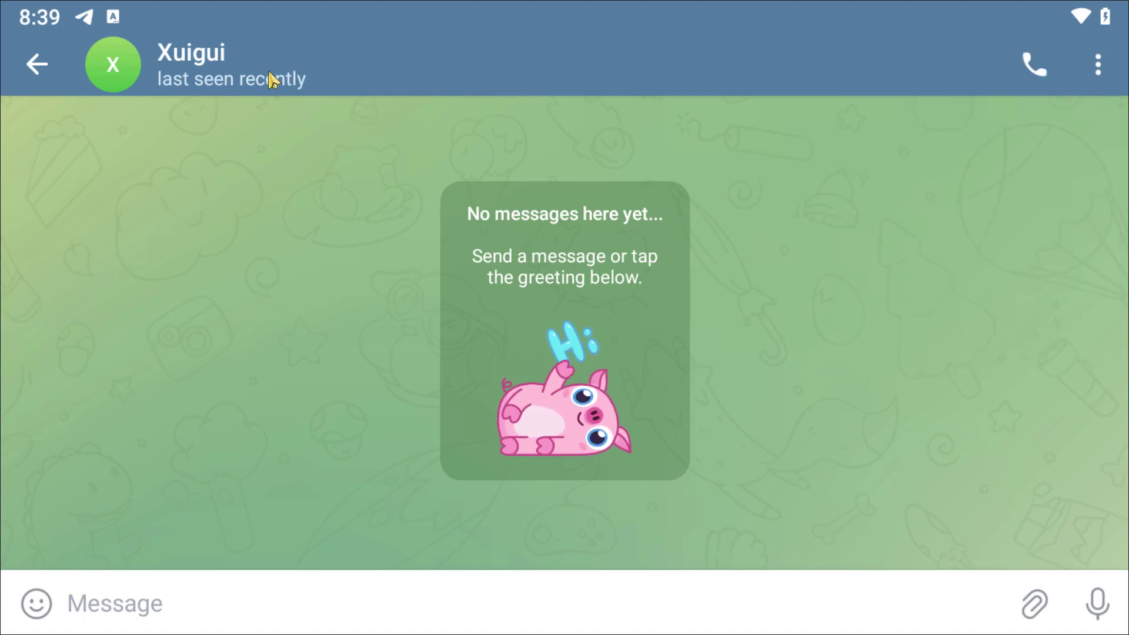
click(271, 80)
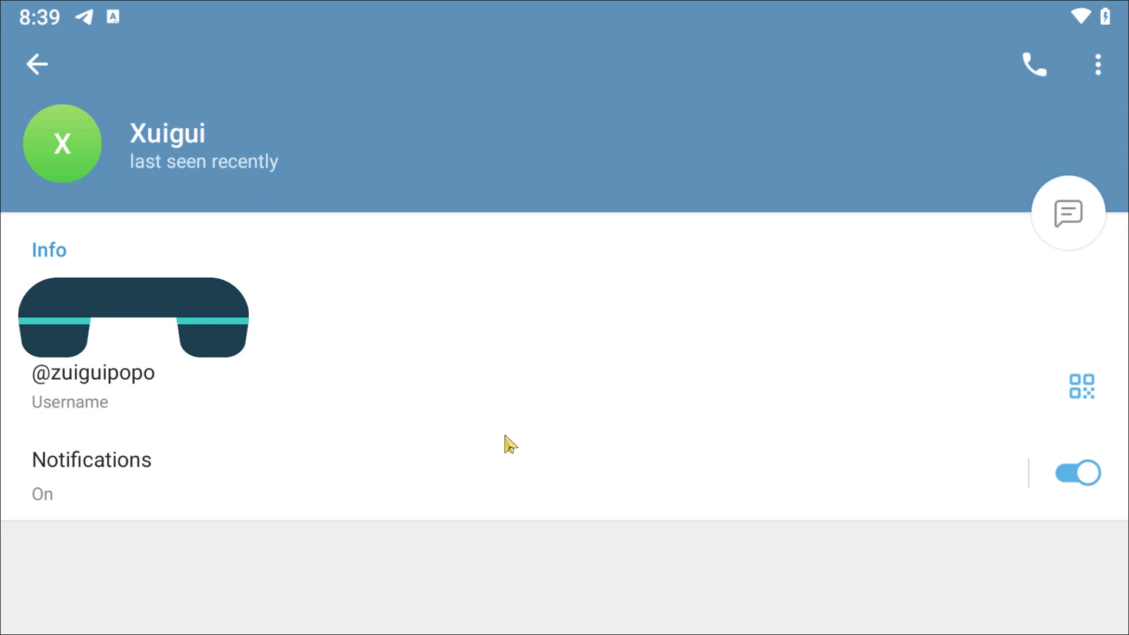
click(1099, 65)
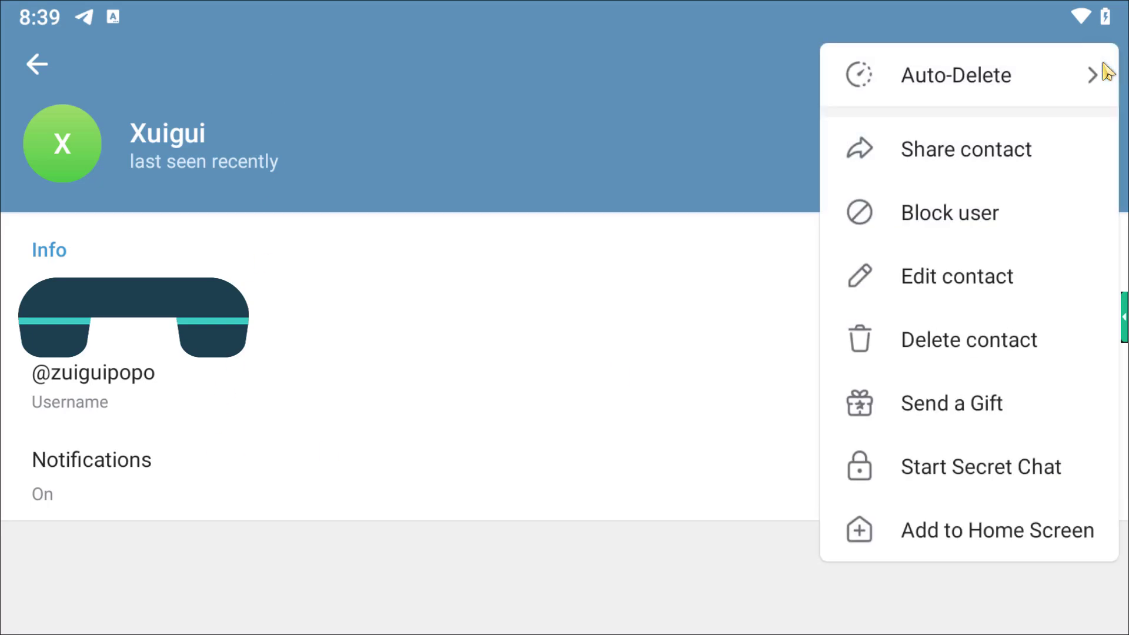
click(948, 488)
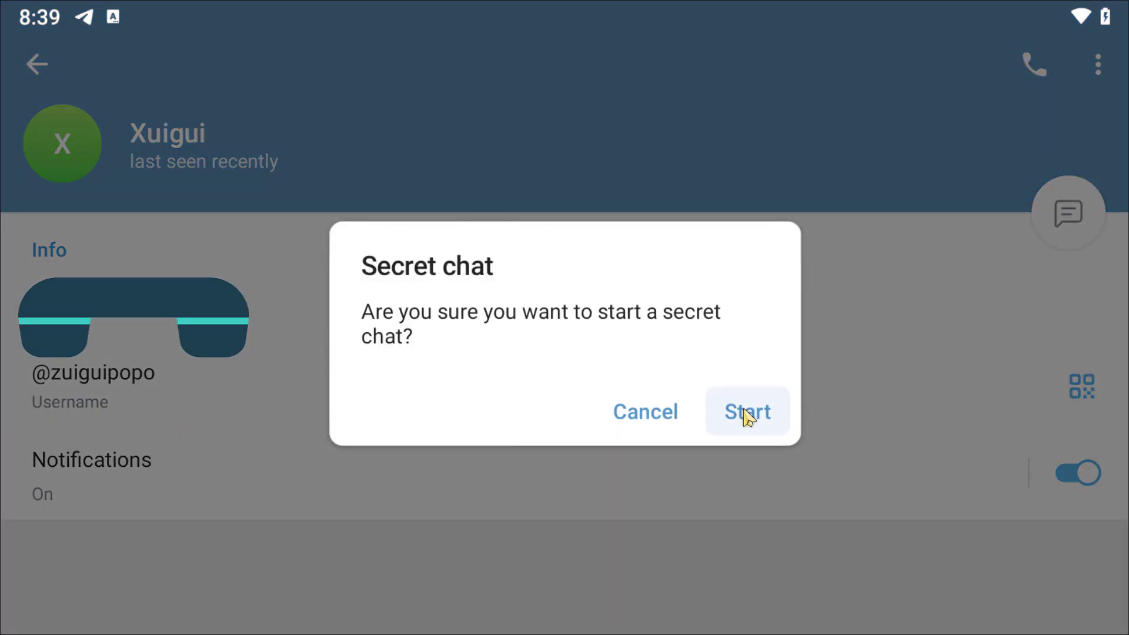
click(747, 415)
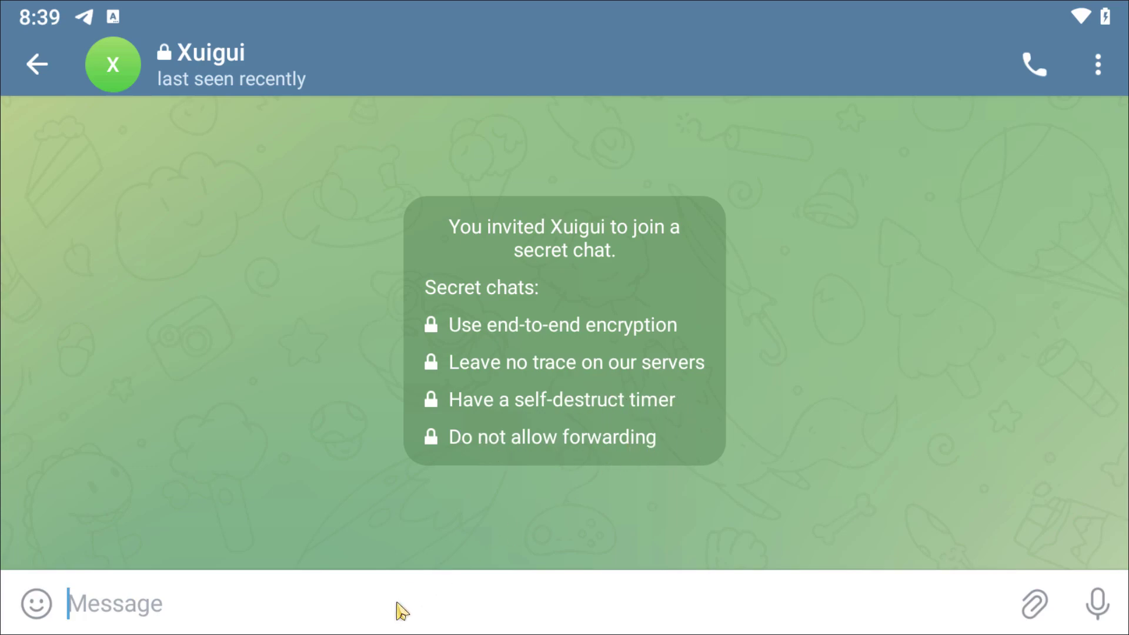
Send "Hi" in the secret chat and go back to the chat list
text(Hi)
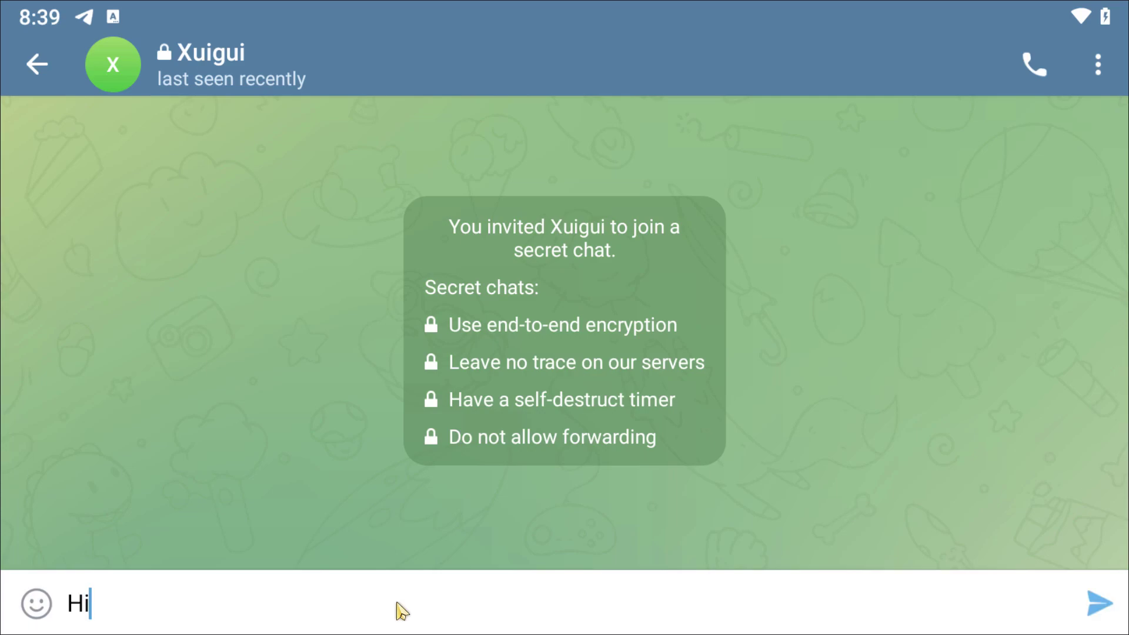
key(Return)
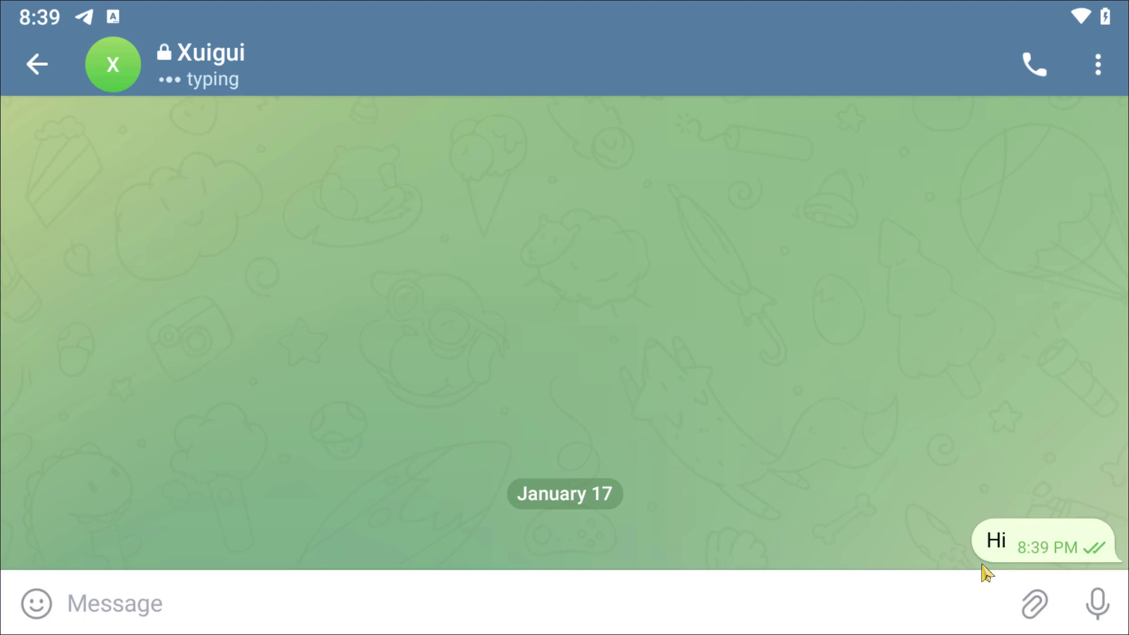
click(36, 65)
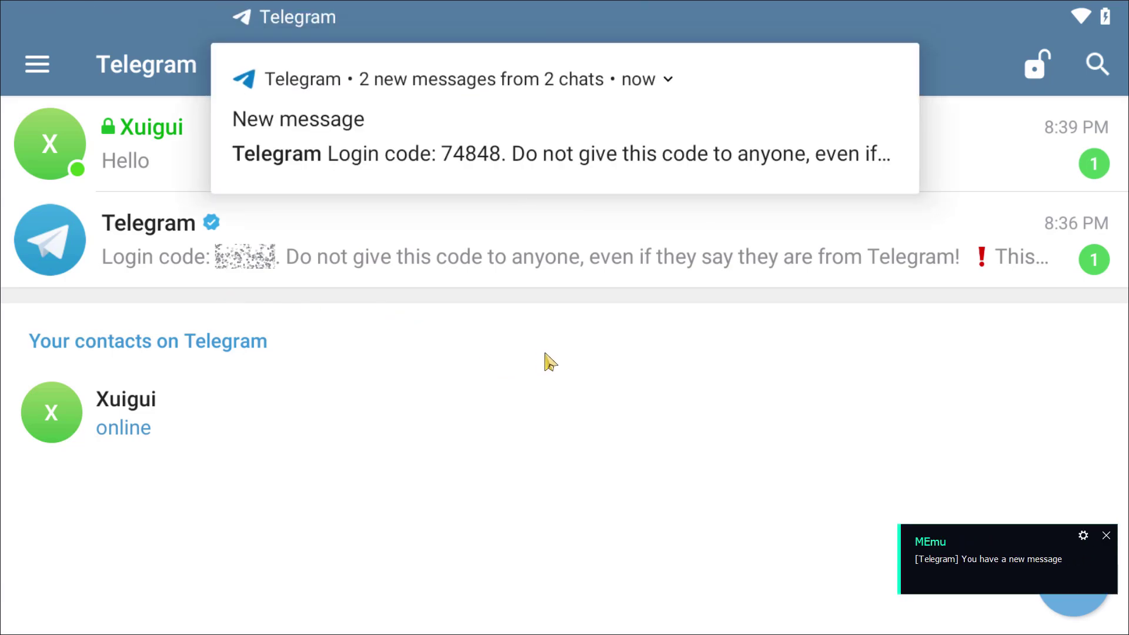
Dismiss the notification, archive the secret chat, and open Archived Chats
drag(435, 136, 680, 144)
drag(941, 147, 800, 151)
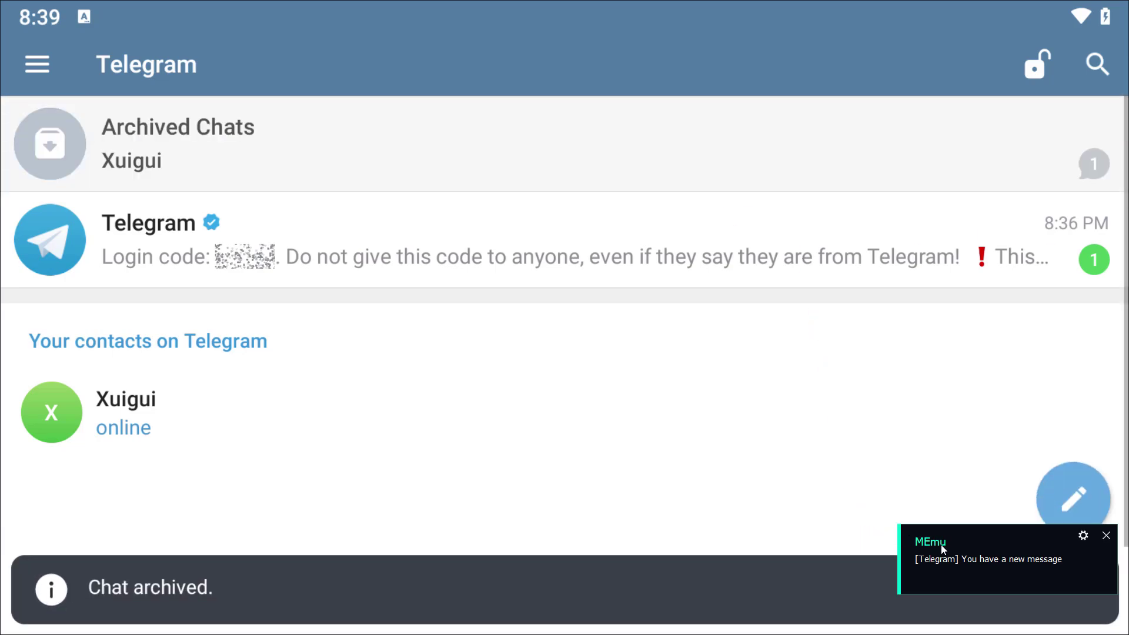
click(1034, 181)
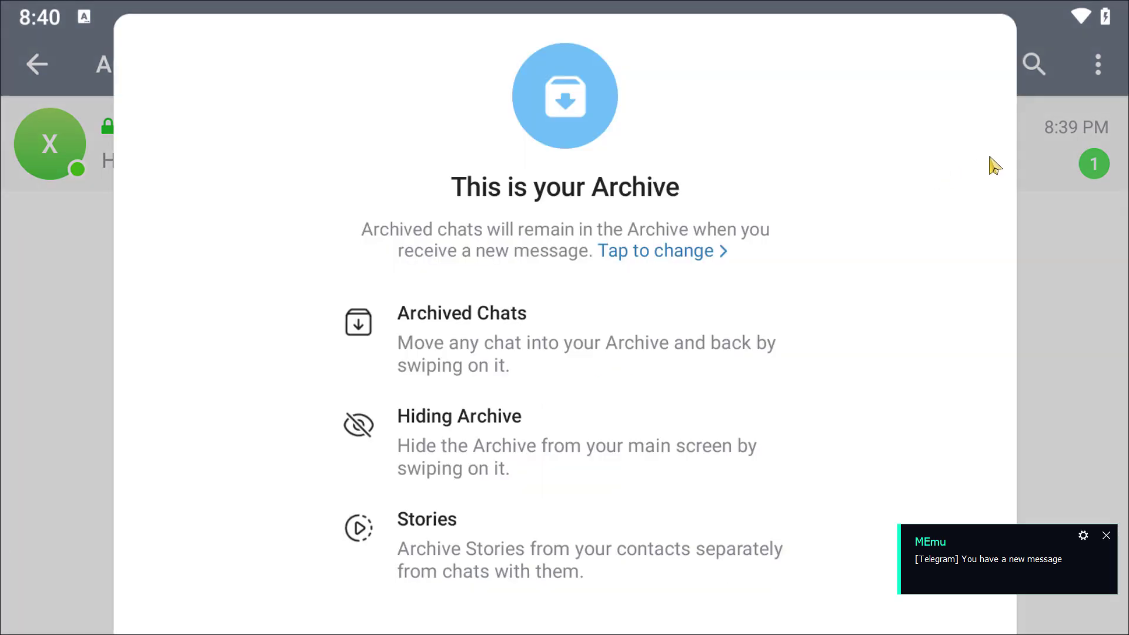
click(1111, 323)
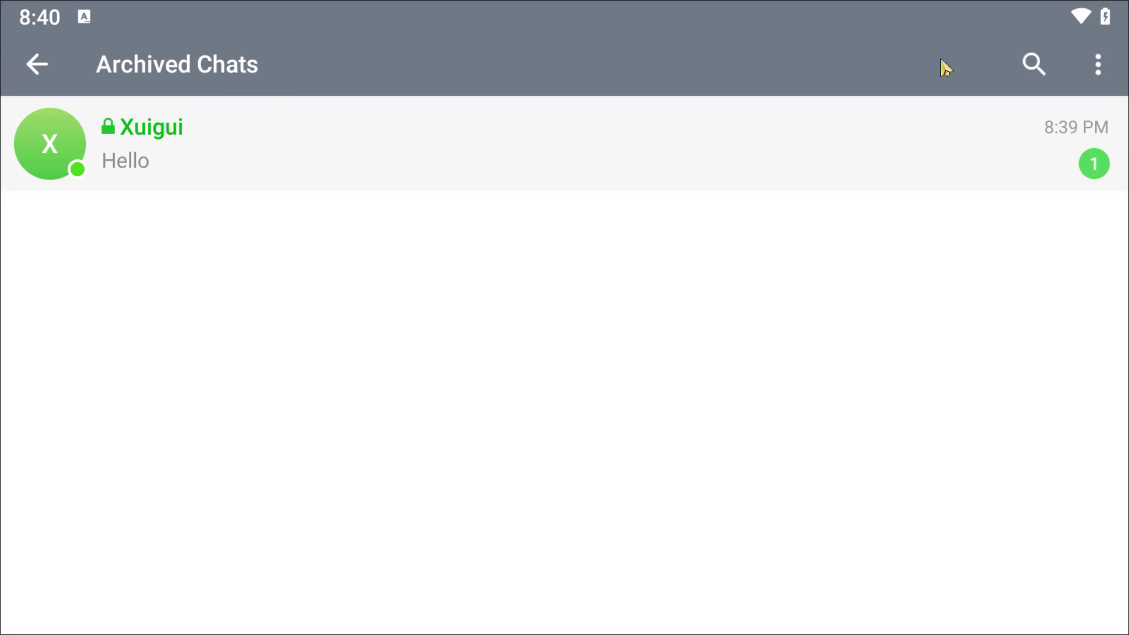
Unarchive the secret chat, then reopen it and its info page
drag(928, 158, 925, 159)
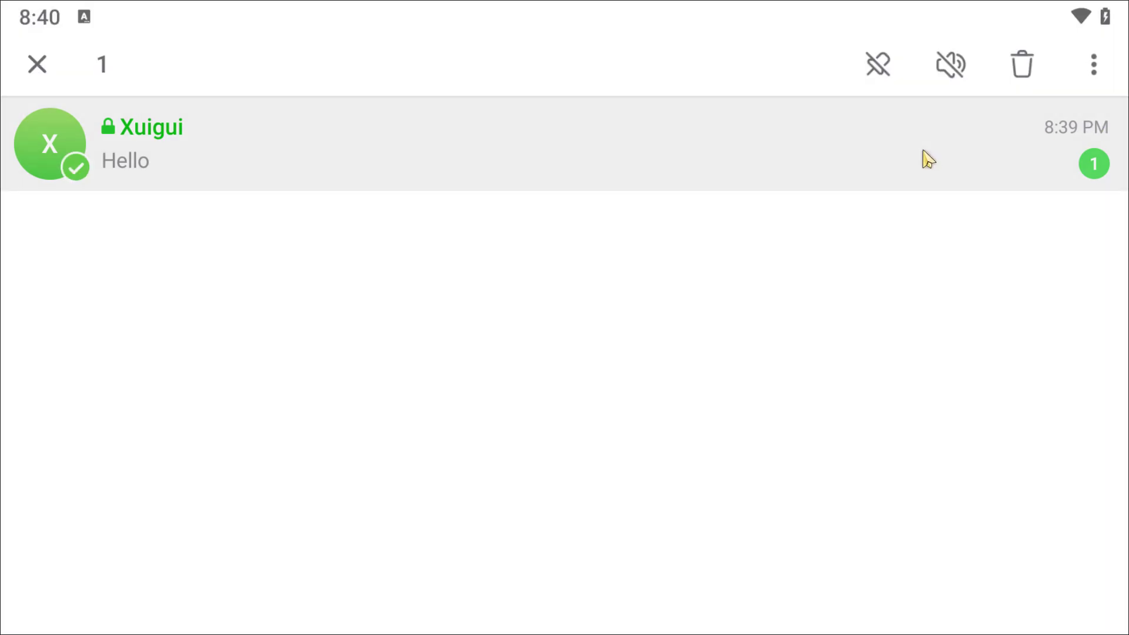
click(1077, 77)
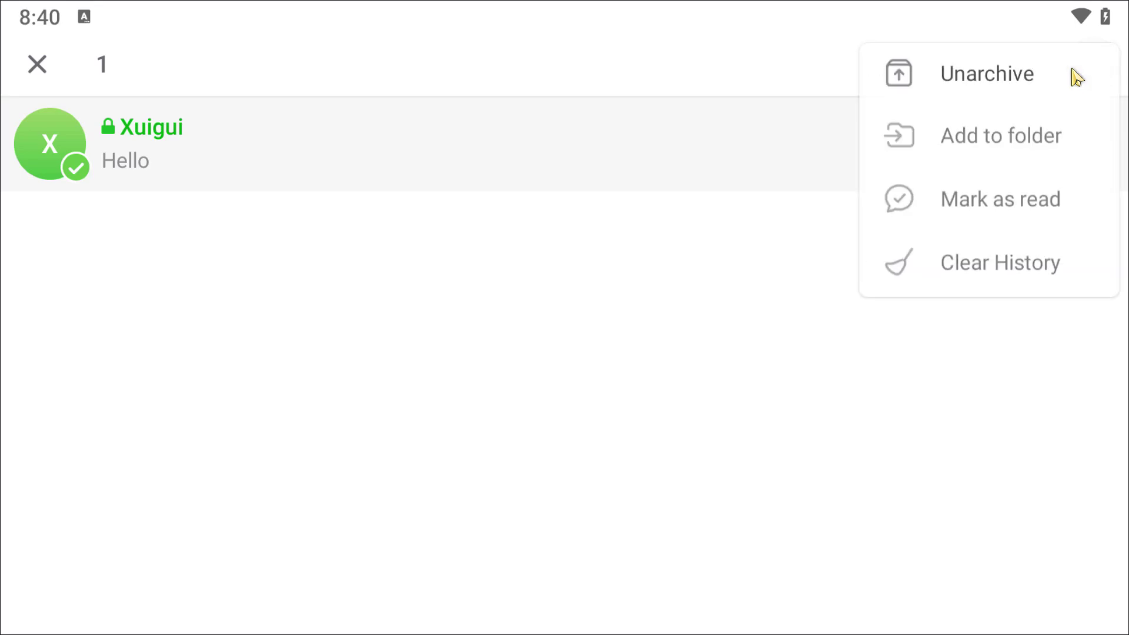
click(1024, 94)
click(389, 177)
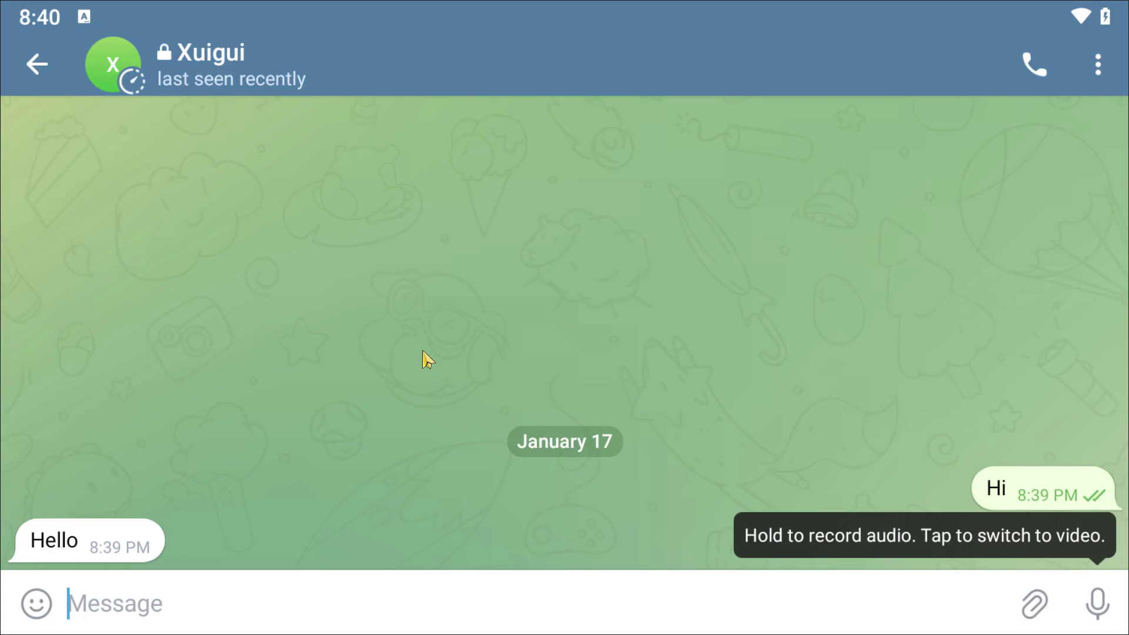
click(811, 72)
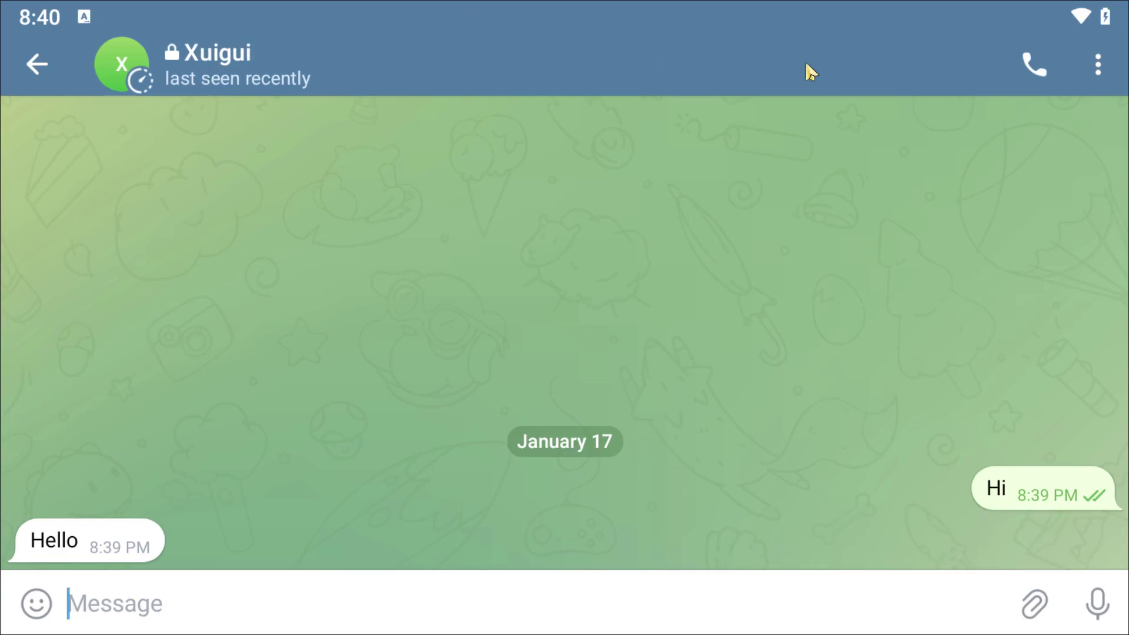
Set the secret chat's Self-Destruct Timer to 4 seconds
scroll(721, 189, down, 3)
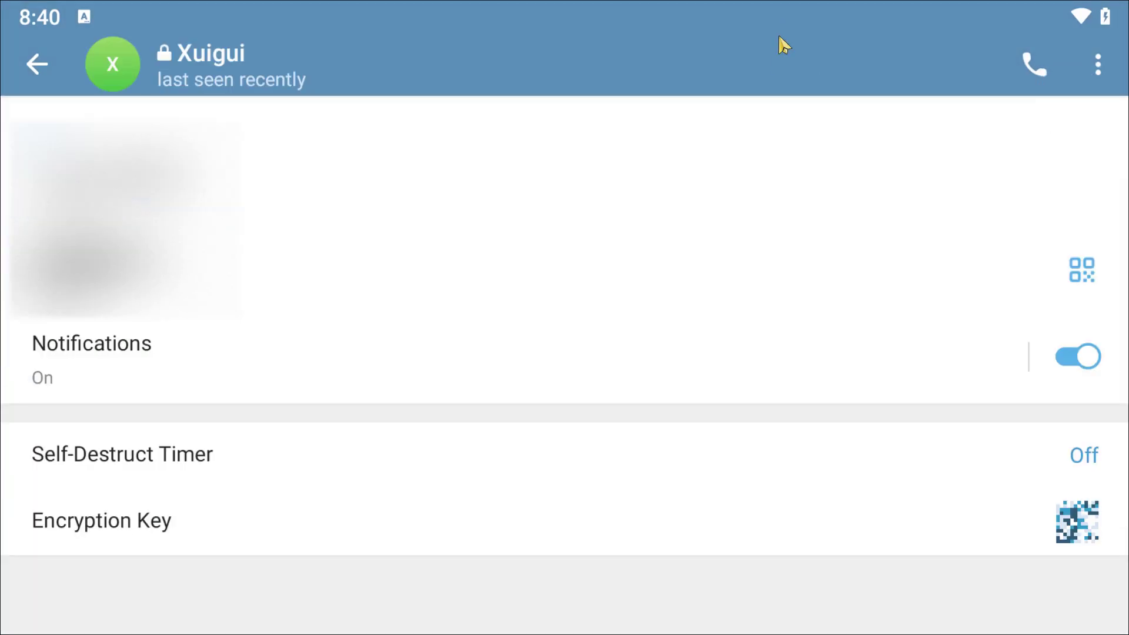
click(1082, 451)
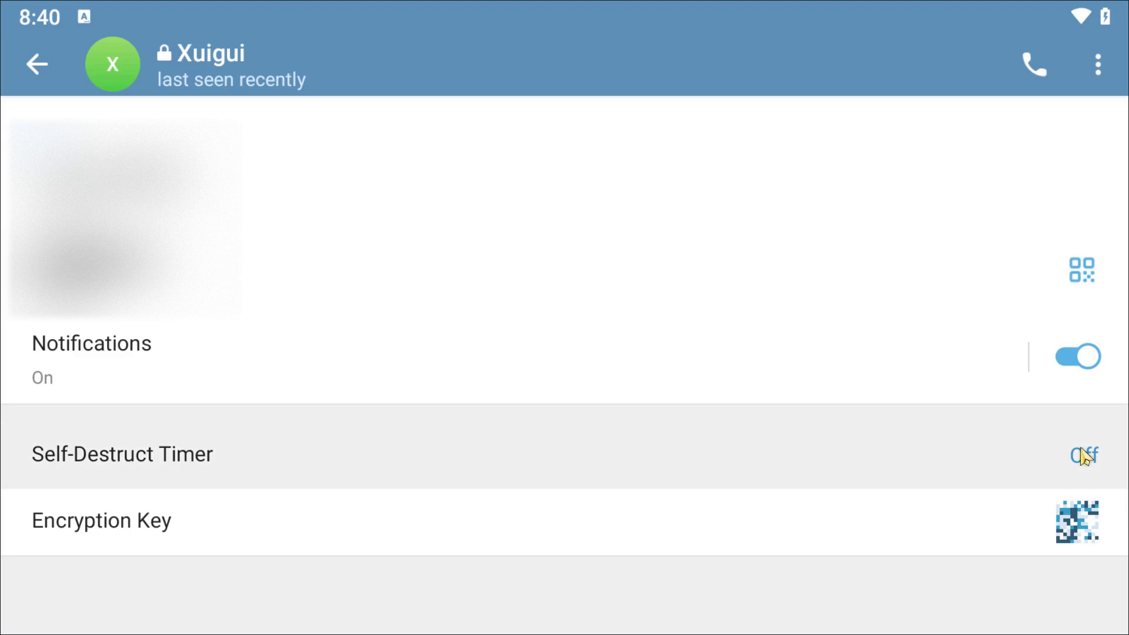
drag(594, 416, 615, 243)
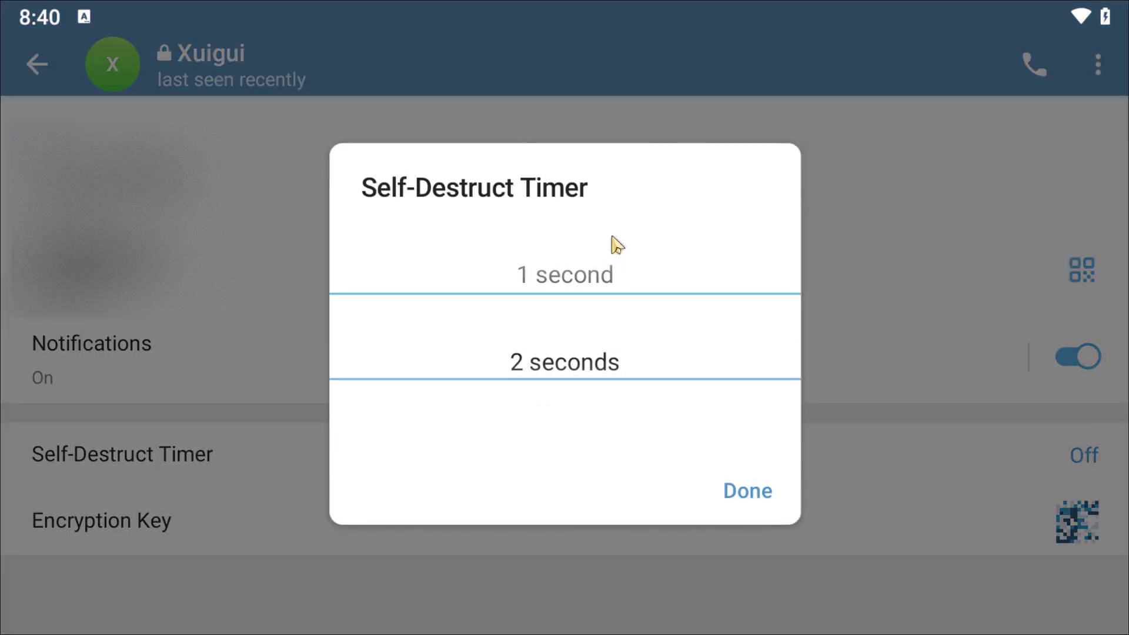
drag(595, 318, 618, 182)
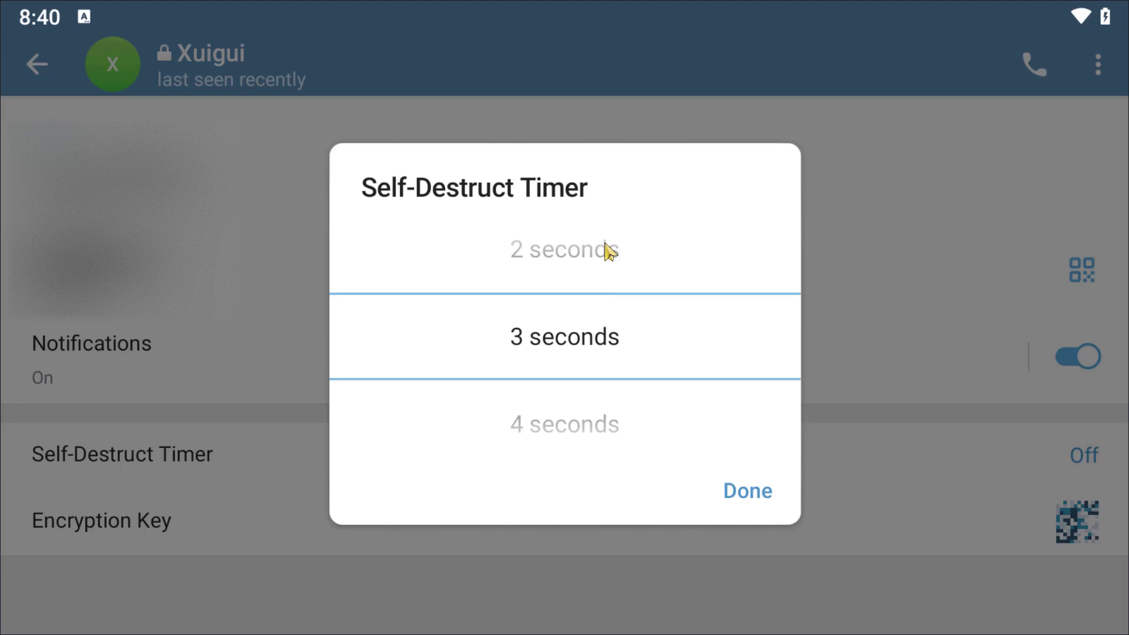
drag(606, 382, 612, 343)
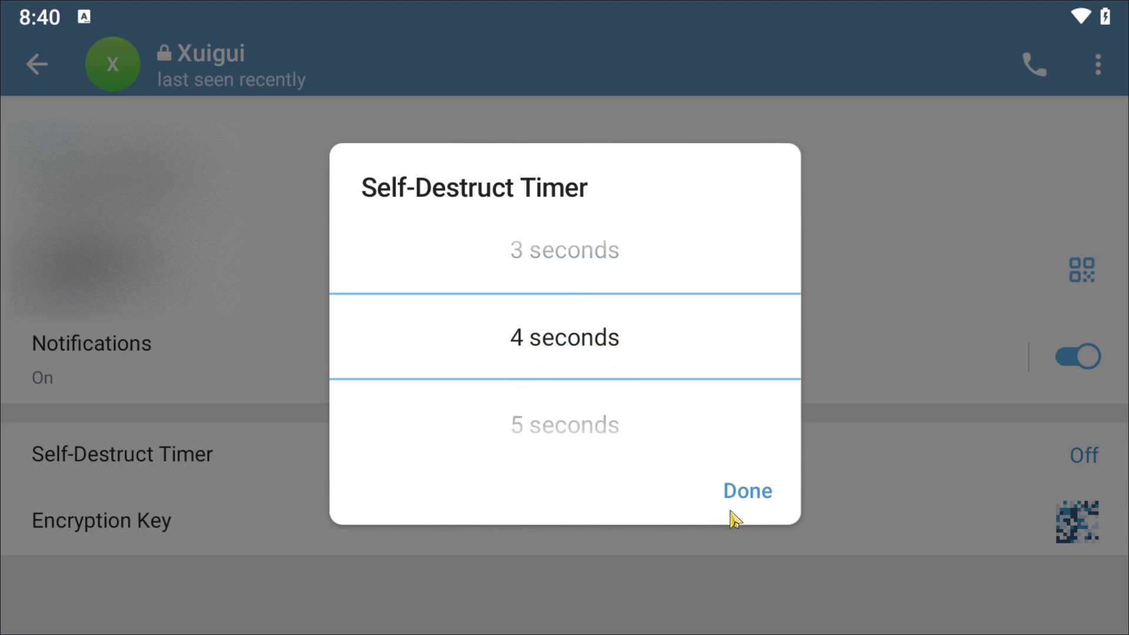
click(744, 495)
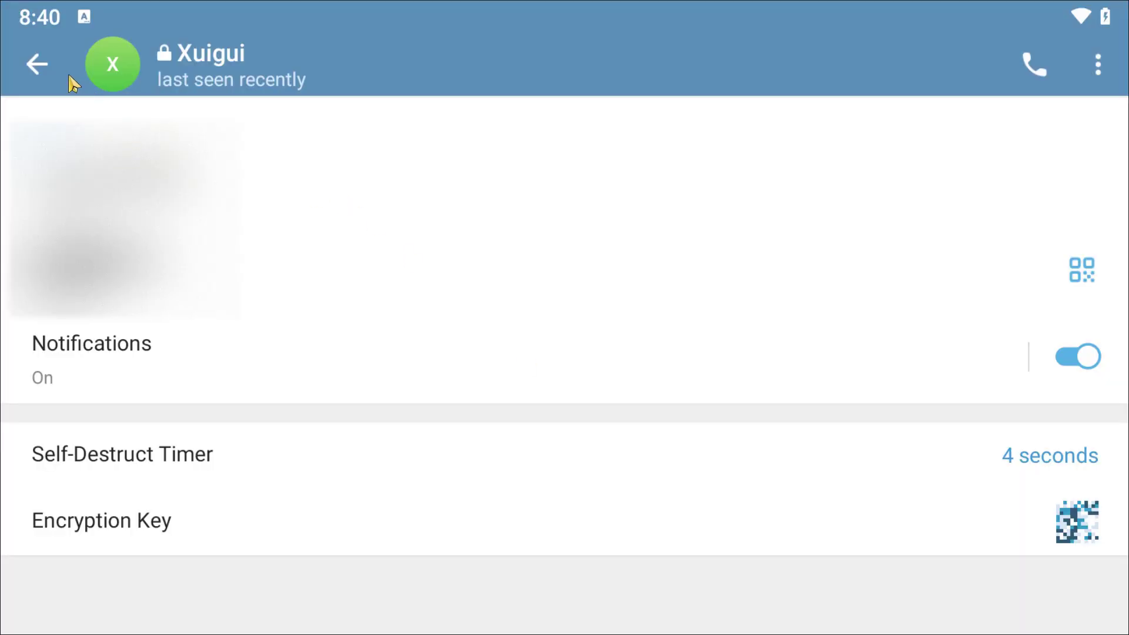
Go back to the chat list and reopen the secret chat
click(34, 64)
click(36, 65)
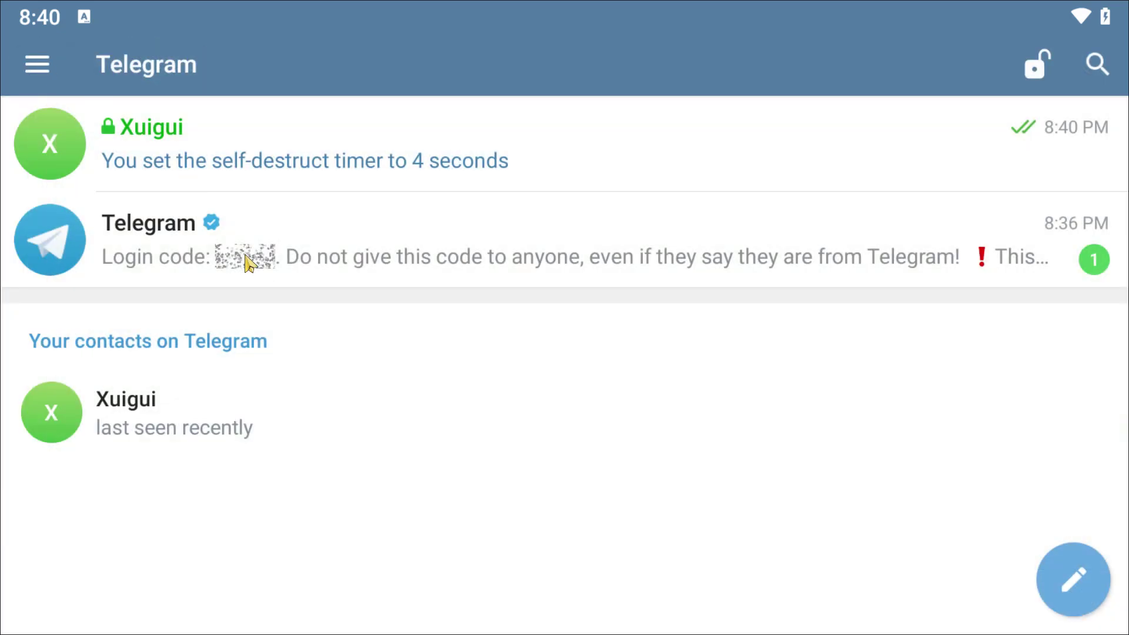
click(372, 152)
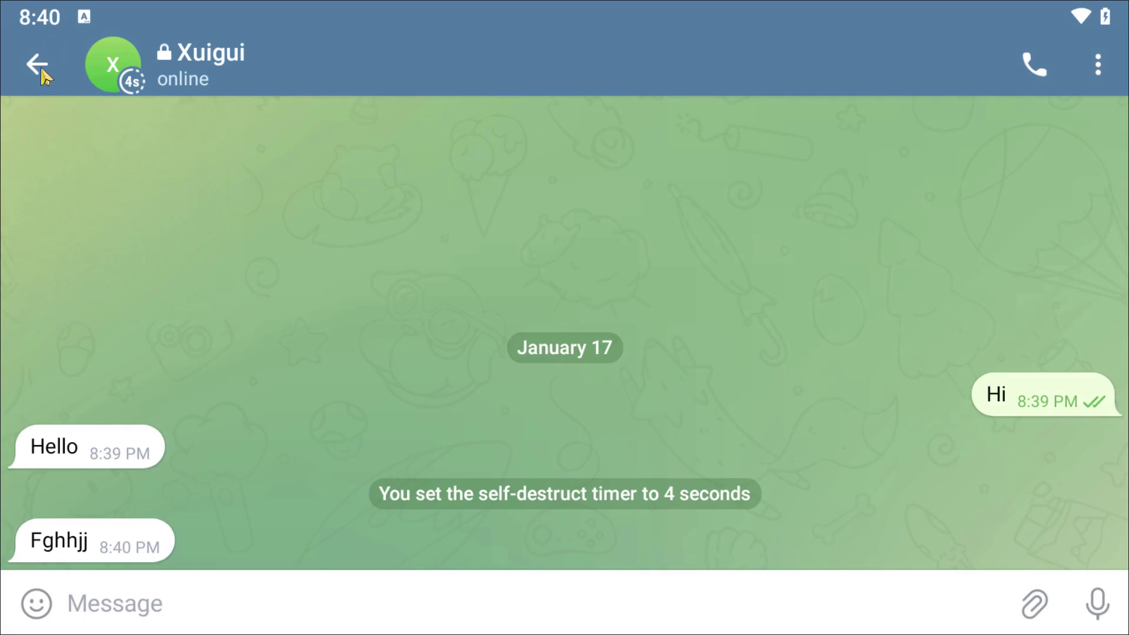
Set the secret chat's self-destruct timer to 30 seconds
click(239, 62)
scroll(595, 121, down, 3)
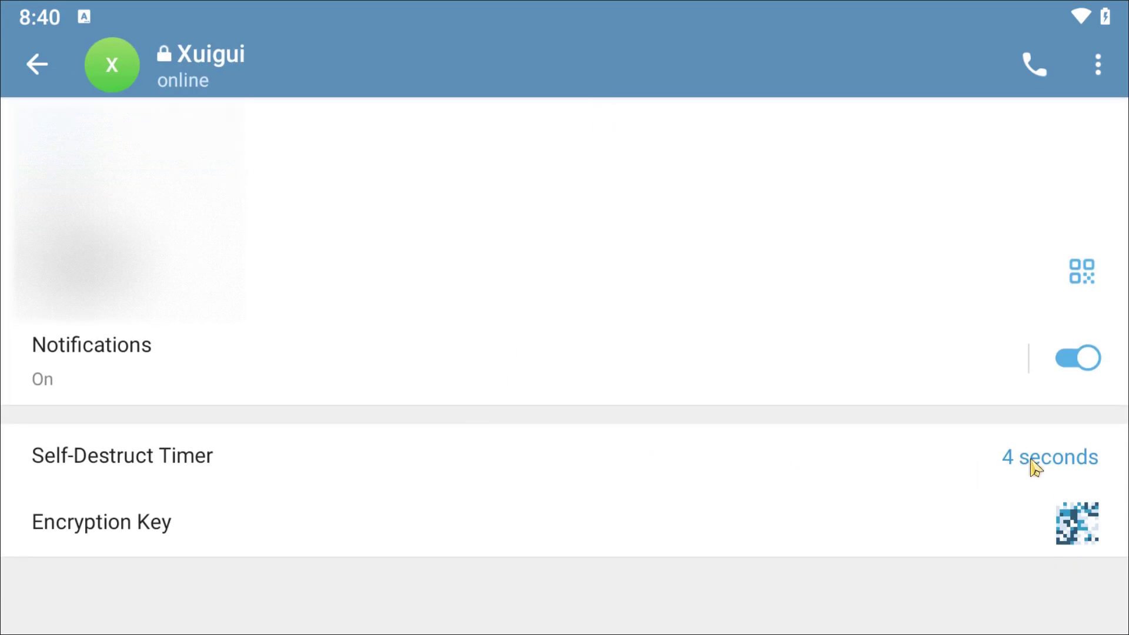
click(1033, 462)
drag(665, 365, 681, 139)
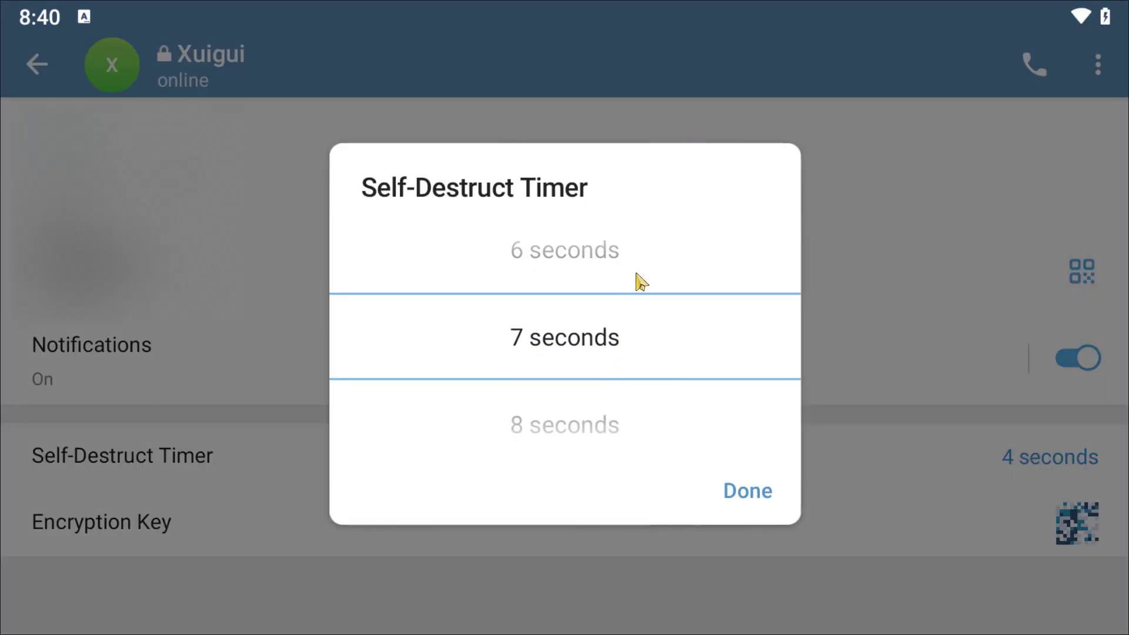
drag(638, 277, 699, 63)
drag(655, 209, 715, 6)
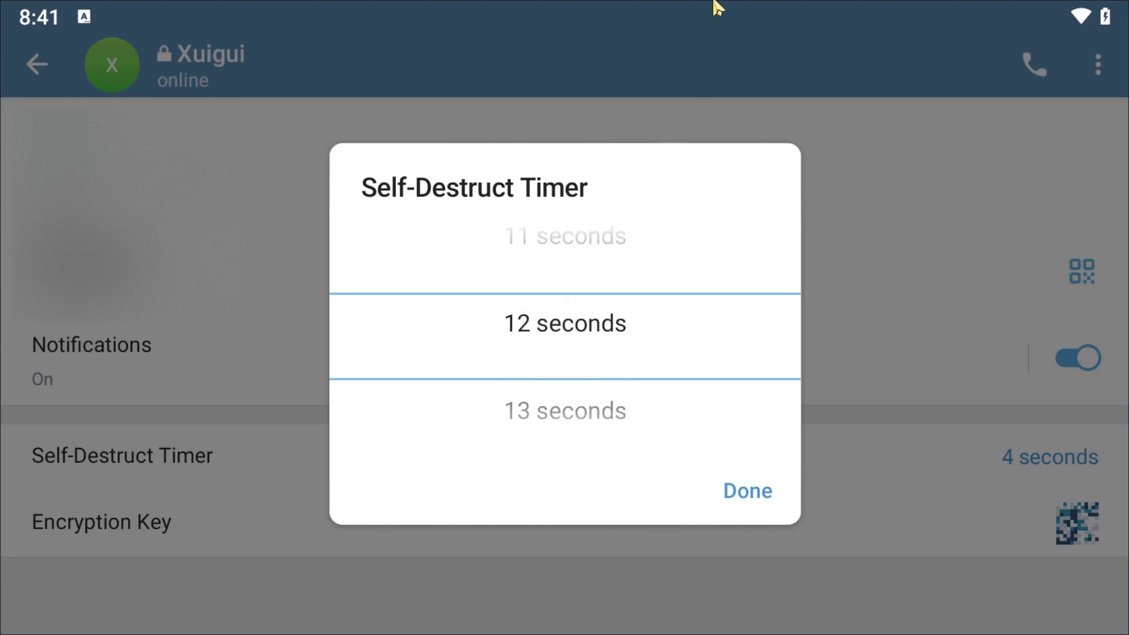
drag(637, 336, 725, 55)
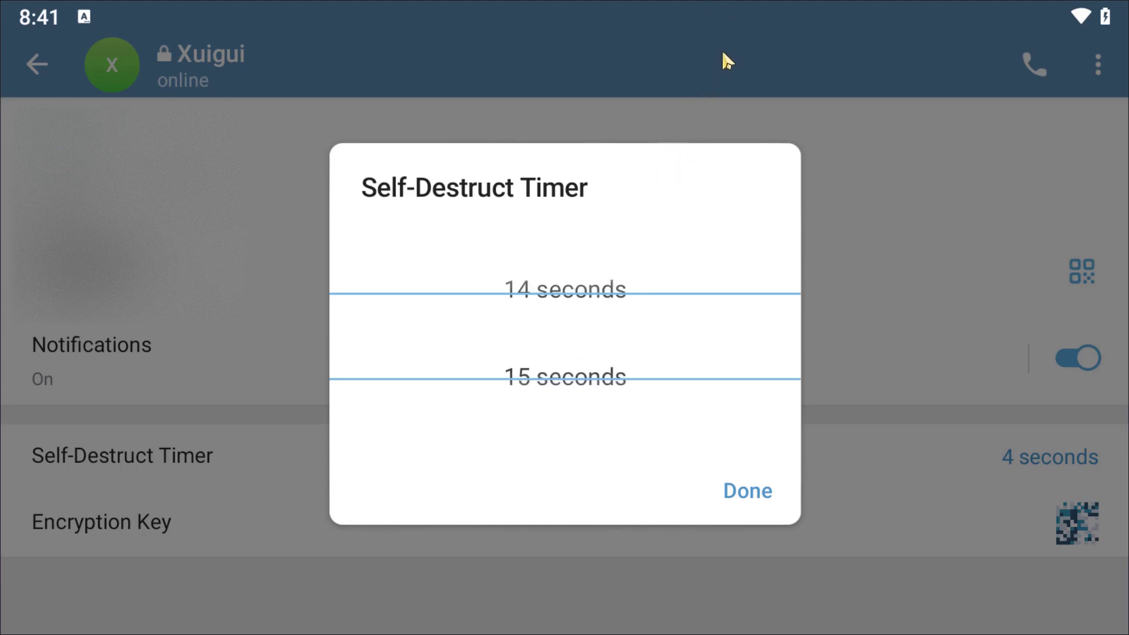
click(756, 491)
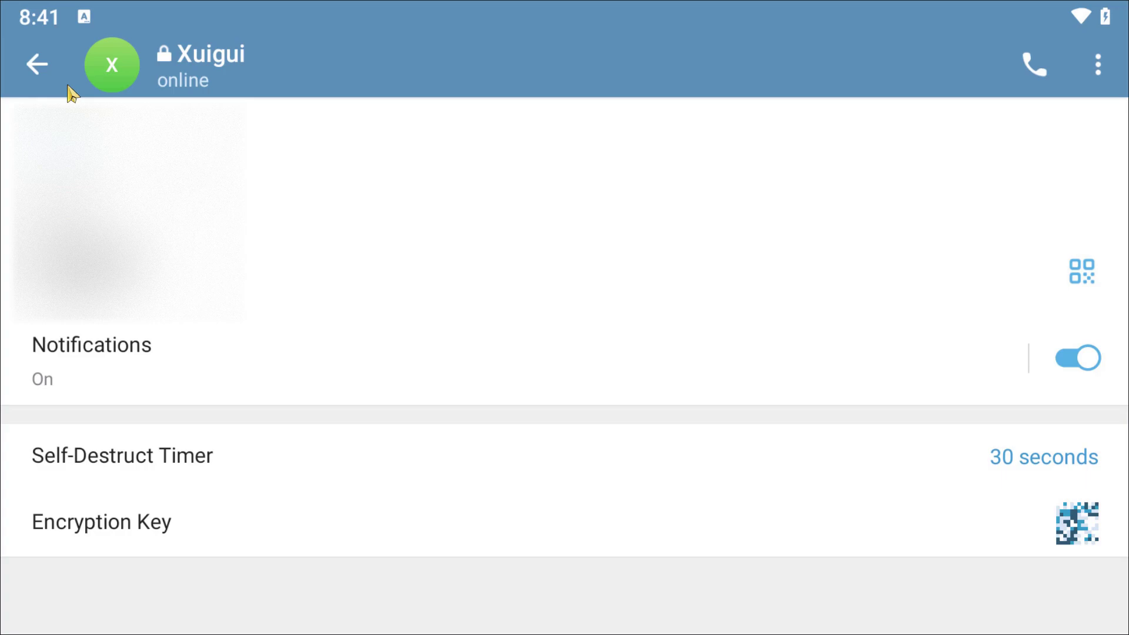
Leave the secret chat and open the regular chat with the same contact
click(37, 64)
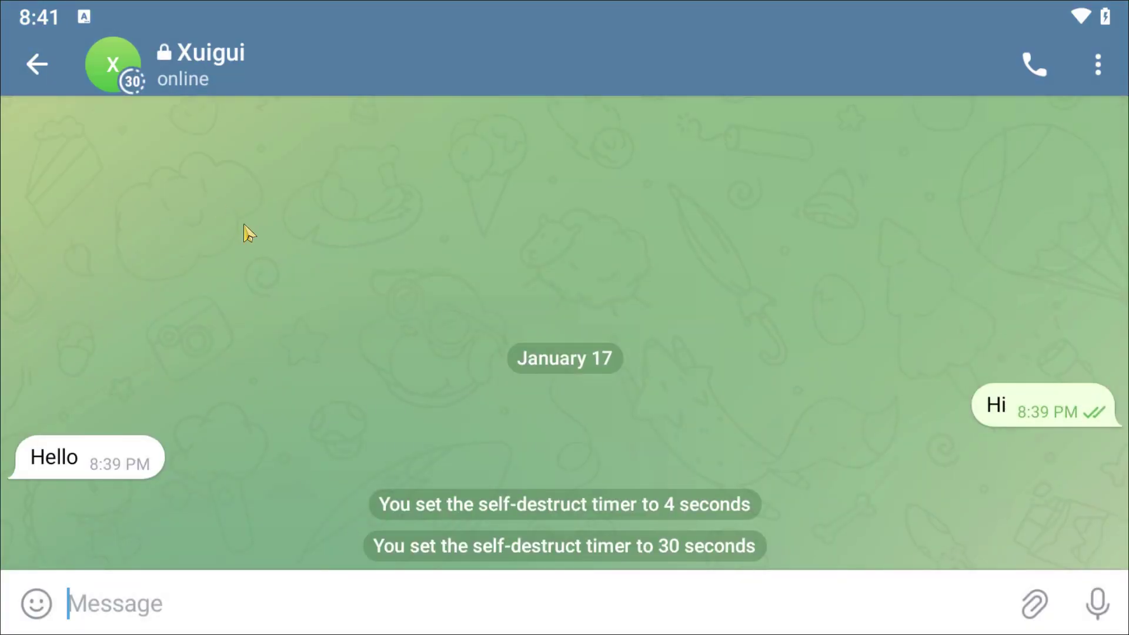
click(36, 63)
click(415, 434)
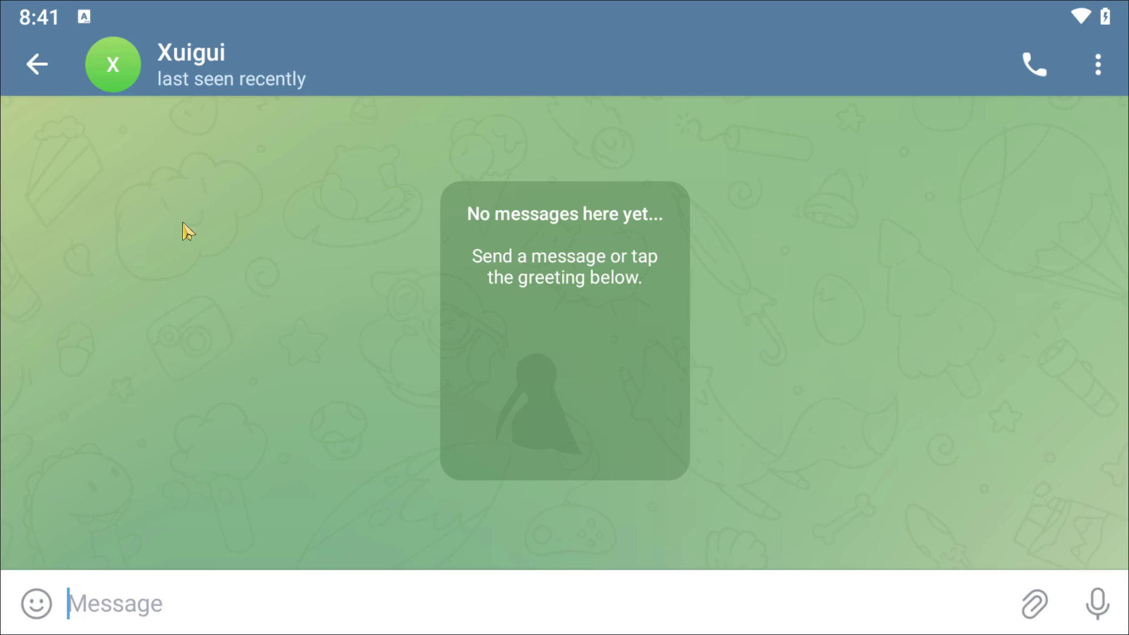
Send 'hi' without extra blank lines in the regular chat, then go back to the chat list
text(hi)
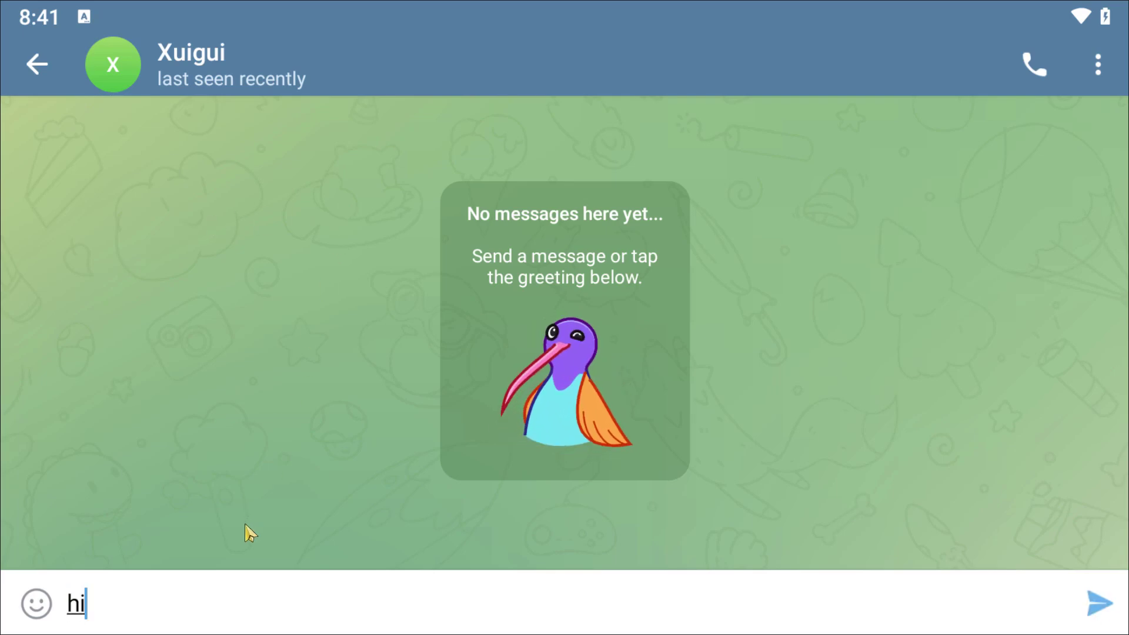
key(Return)
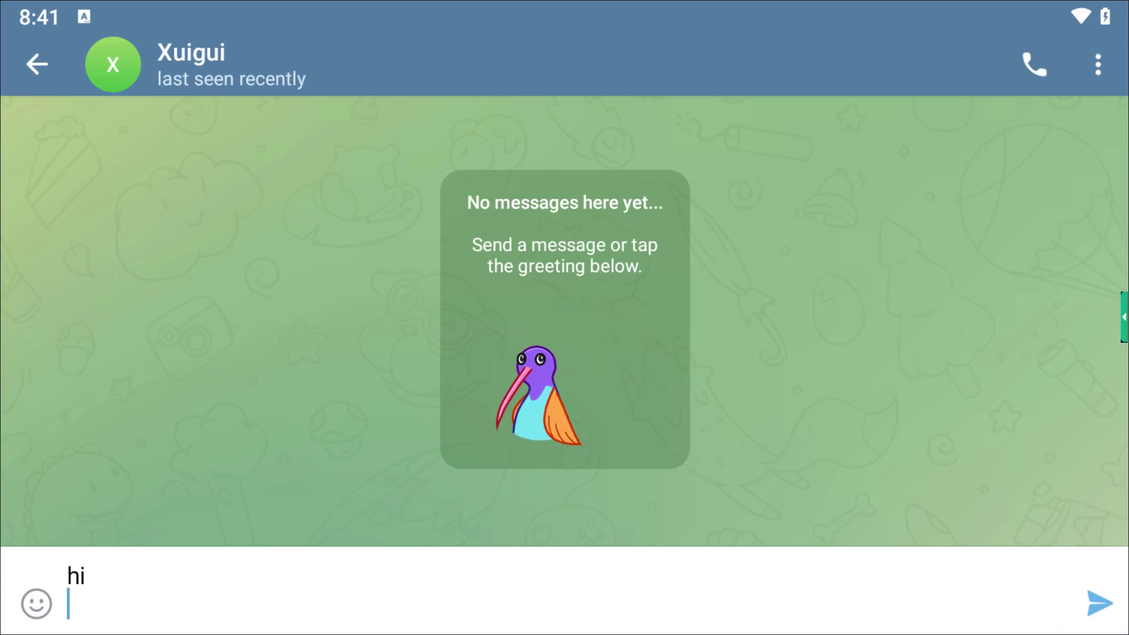
key(Return)
key(BackSpace)
key(BackSpace)
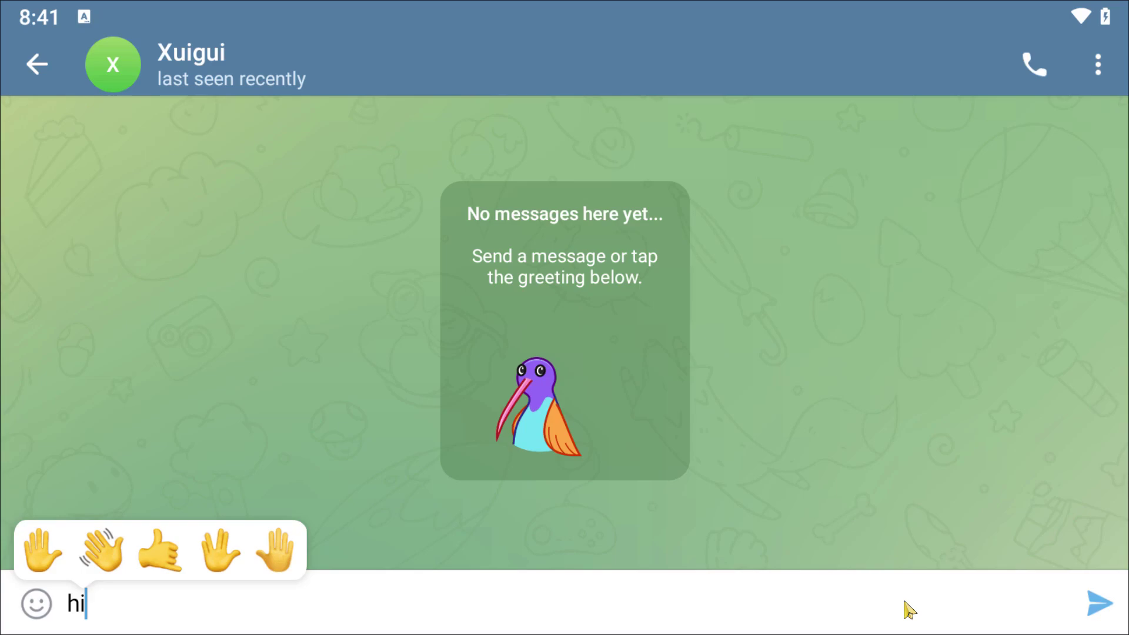
click(1112, 605)
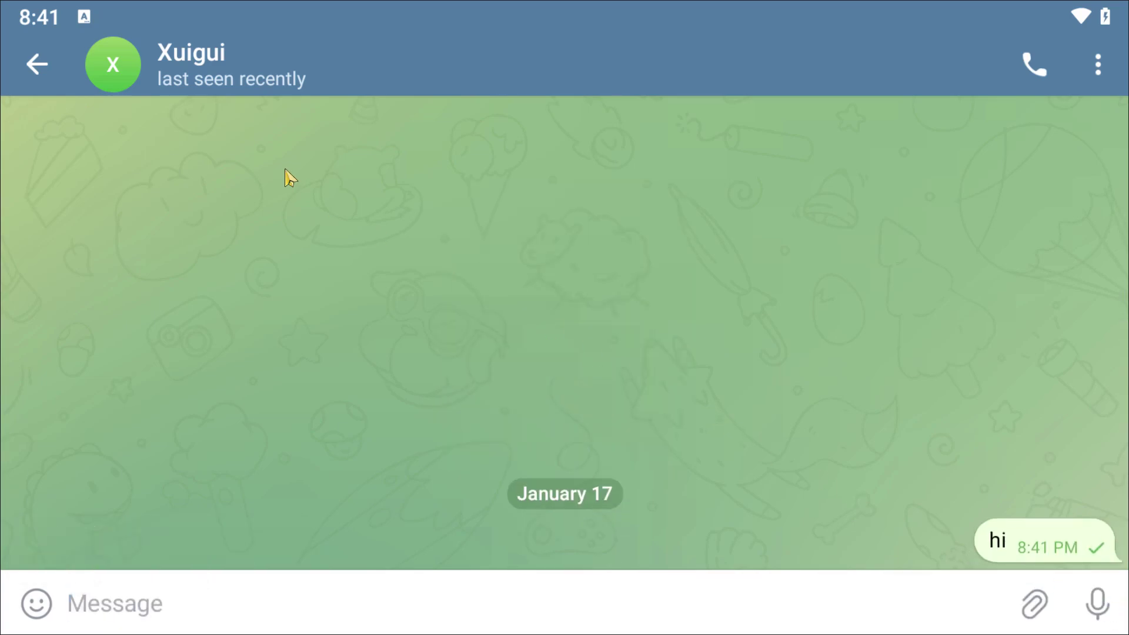
click(35, 65)
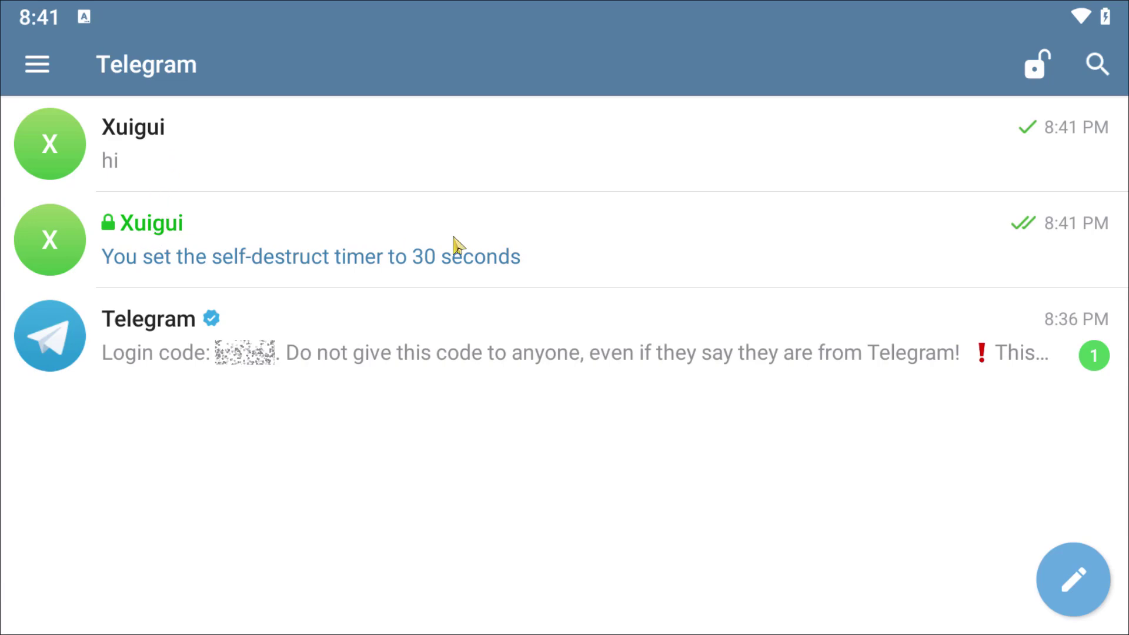
click(1051, 63)
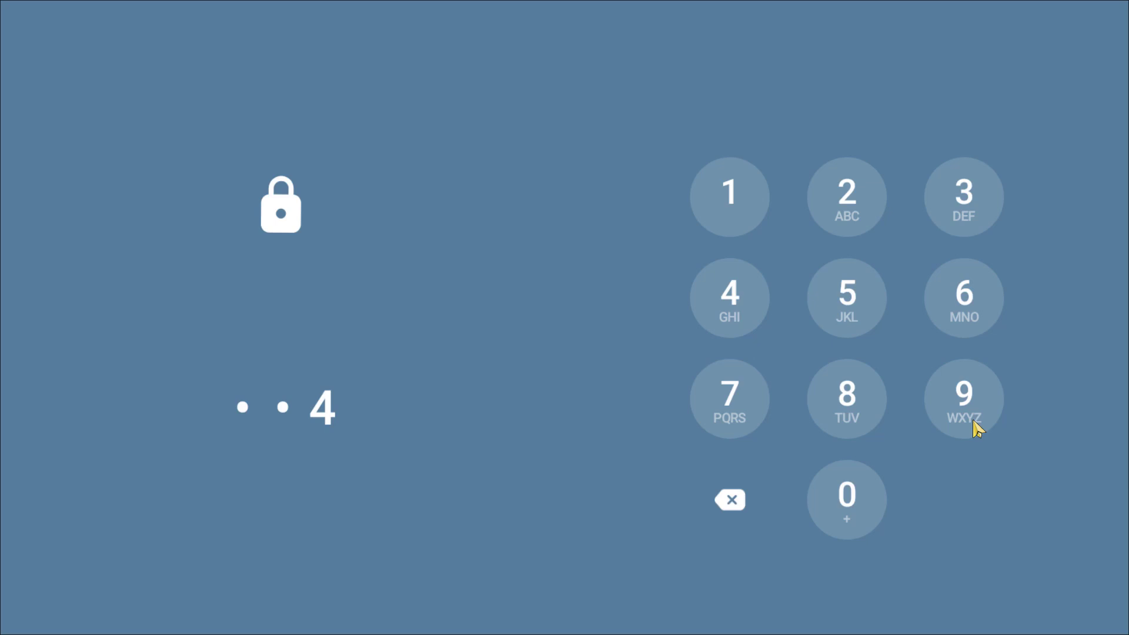
click(974, 422)
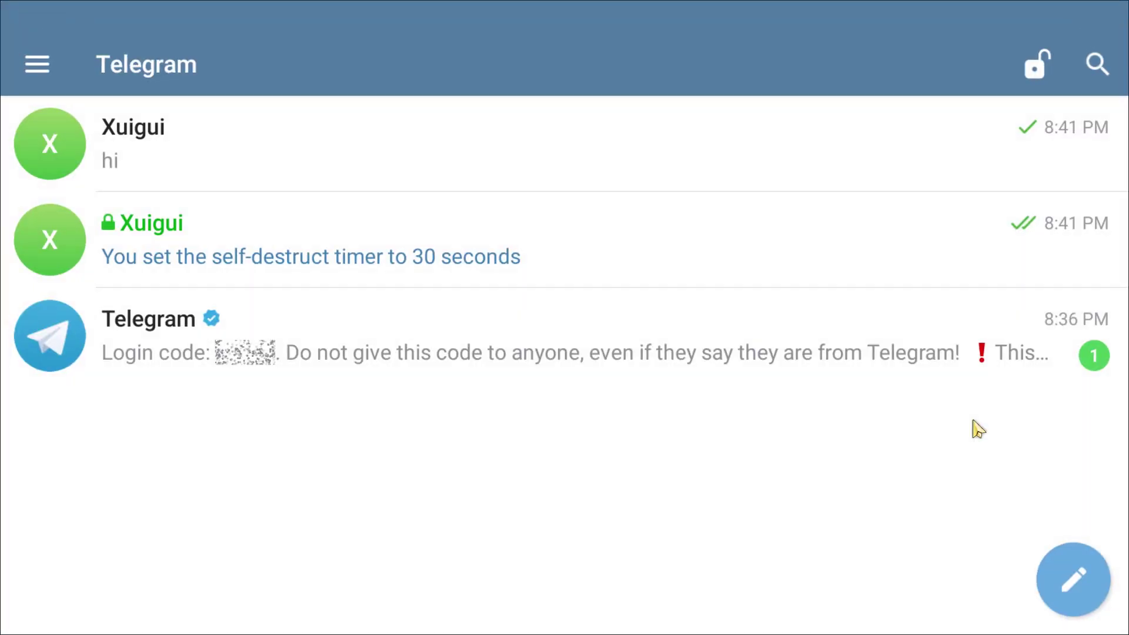
click(36, 67)
click(640, 139)
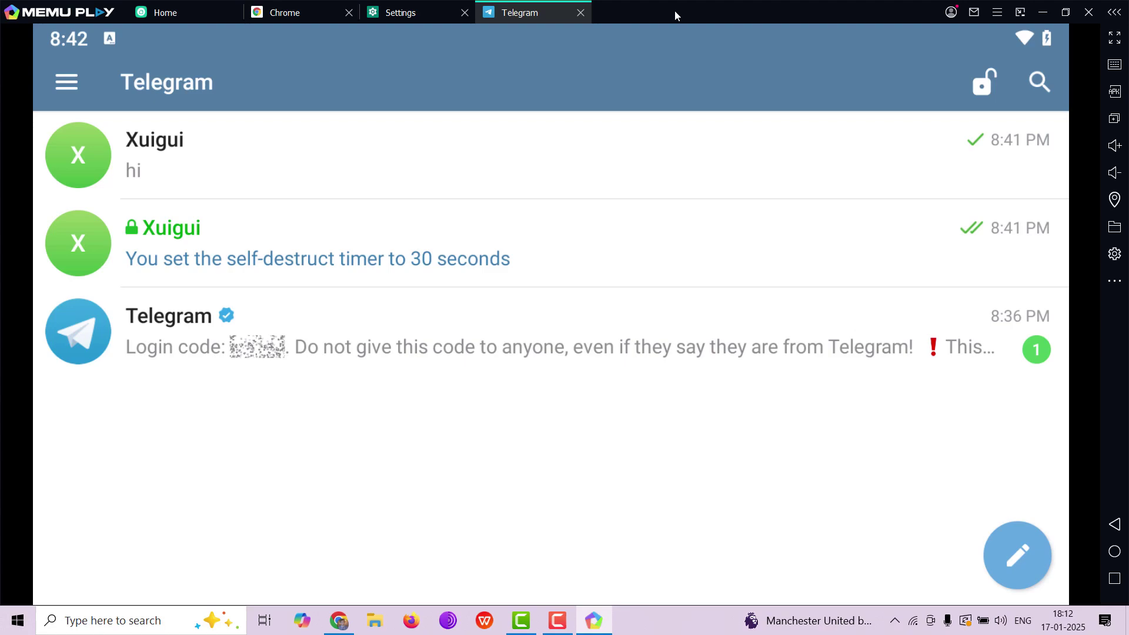
Close the Chrome and Settings apps in MEmu so only Telegram remains
click(580, 12)
click(465, 13)
click(349, 12)
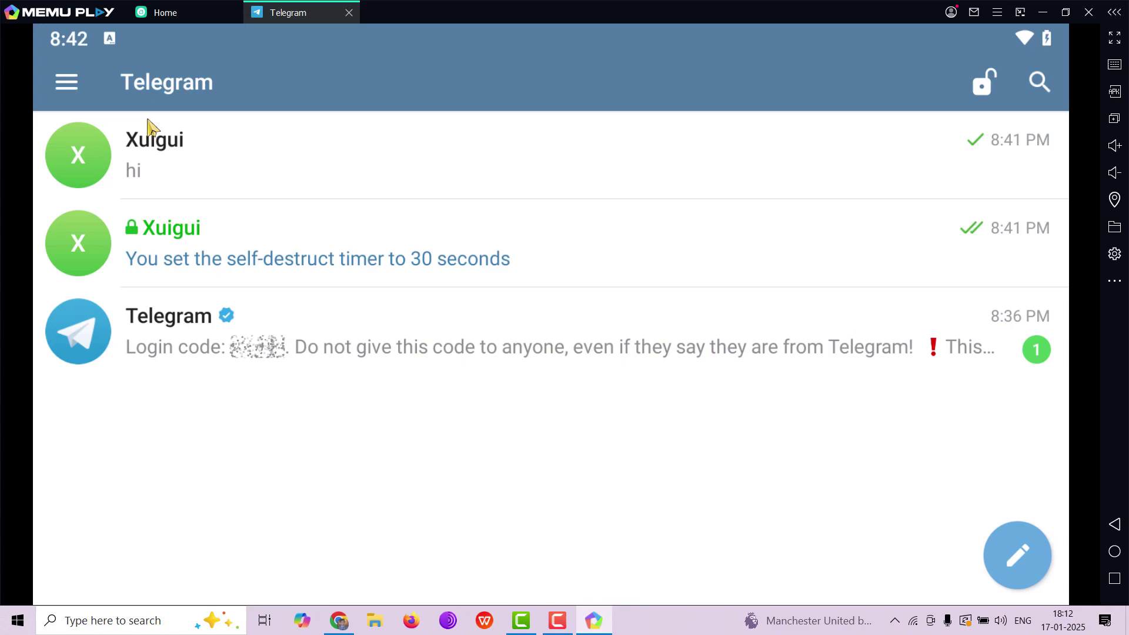
click(67, 83)
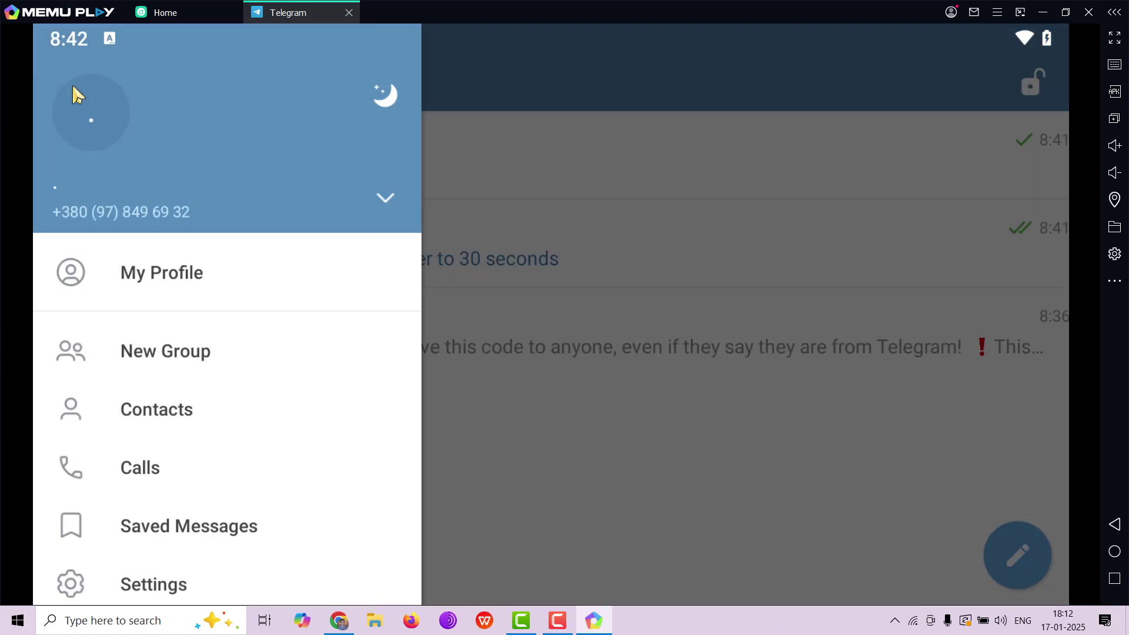
click(582, 243)
Lock Telegram with the padlock, then unlock it with the 4-digit PIN
click(986, 72)
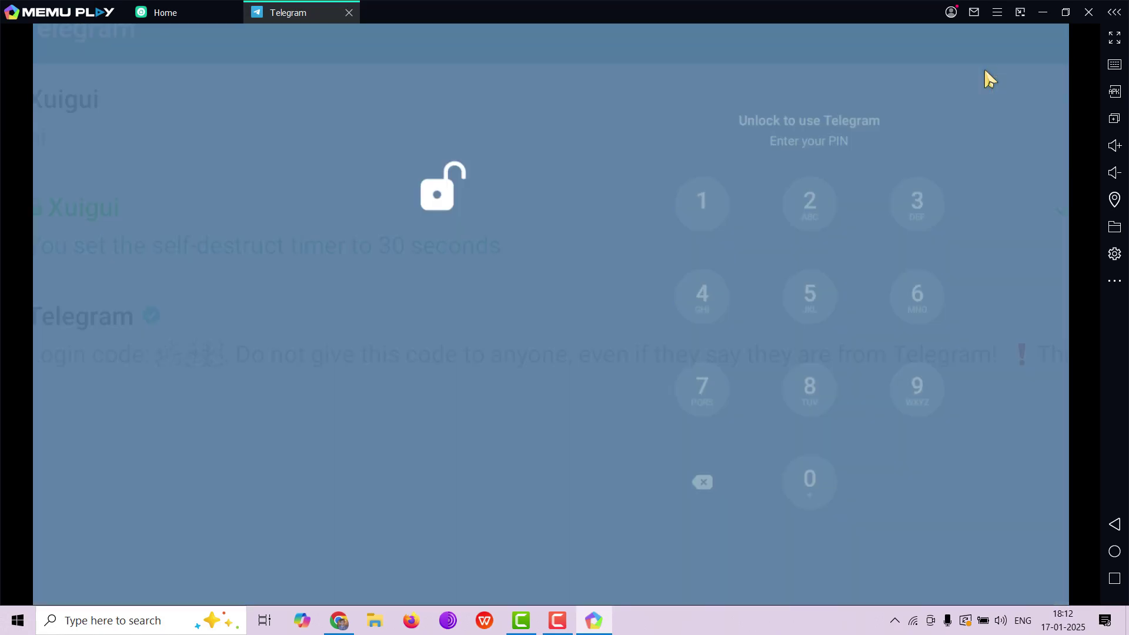
click(348, 13)
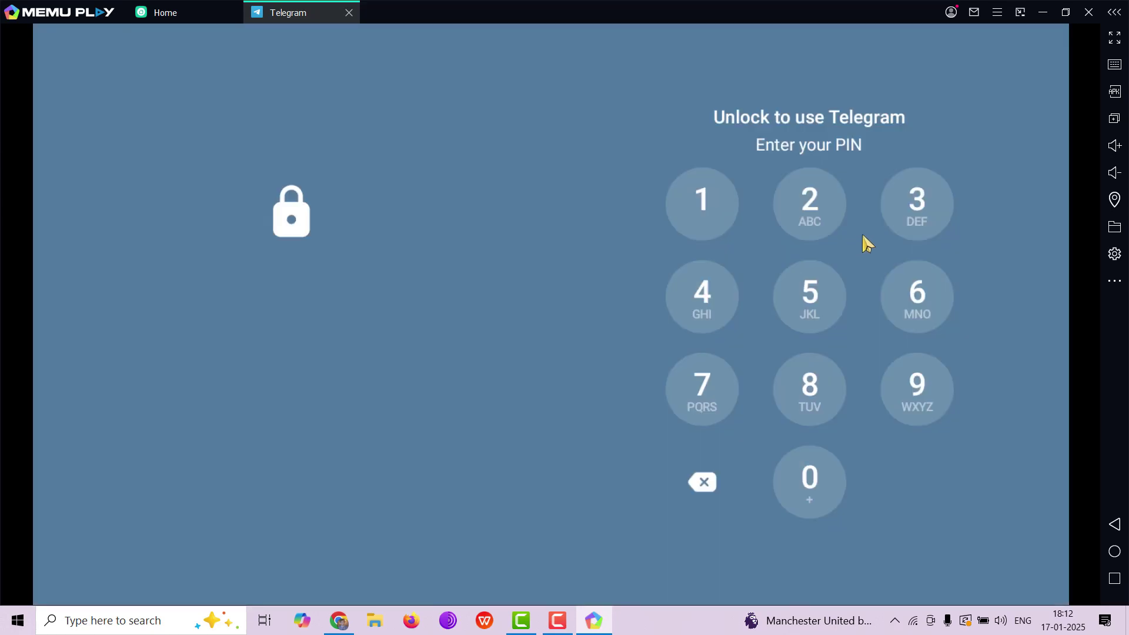
click(894, 227)
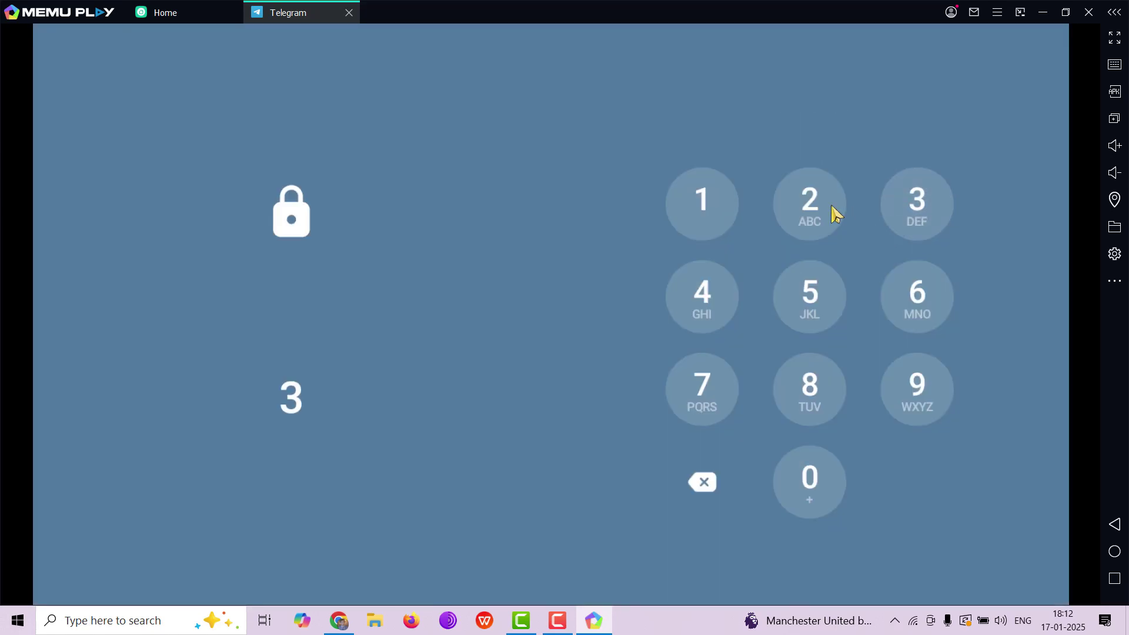
click(823, 207)
click(733, 286)
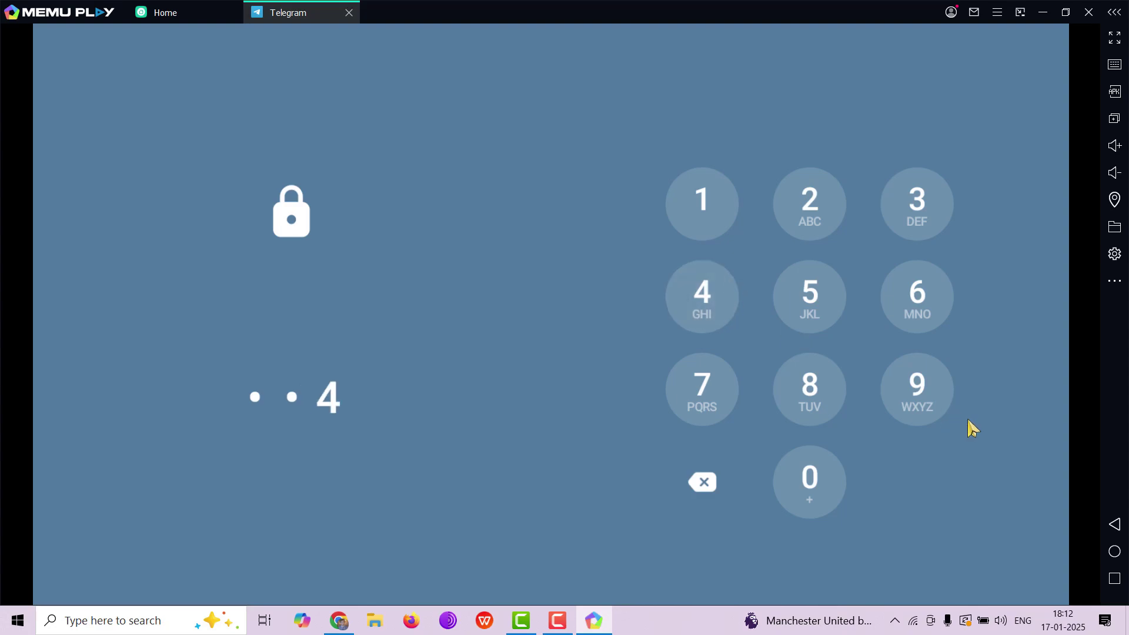
click(942, 404)
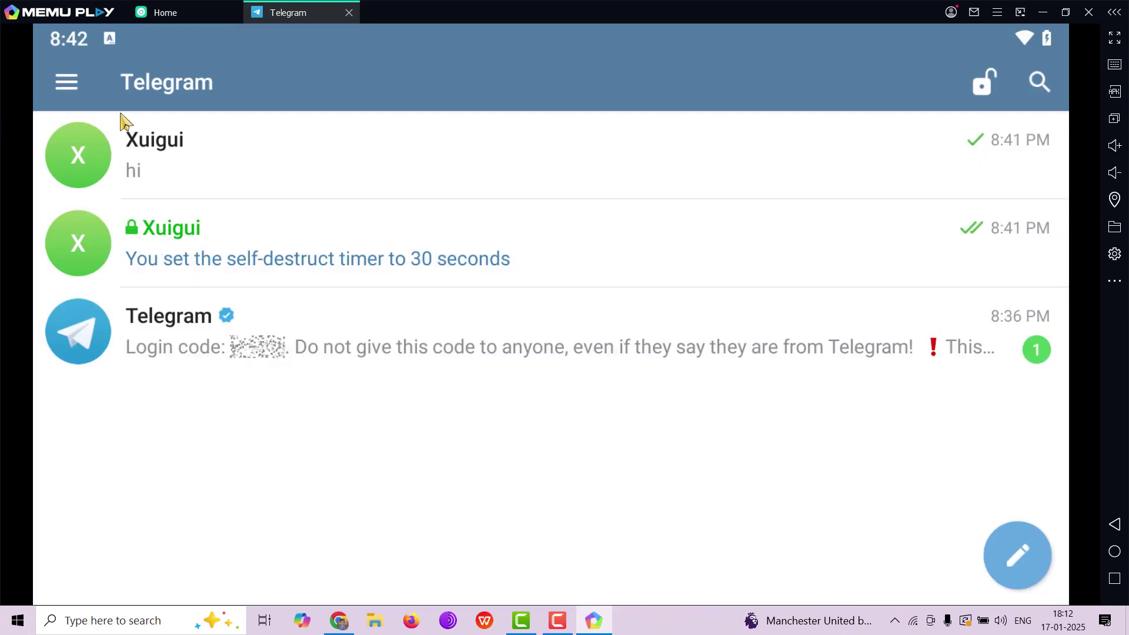
Open Settings > Privacy and Security > Passcode Lock and enter the passcode
click(56, 82)
drag(116, 383, 273, 75)
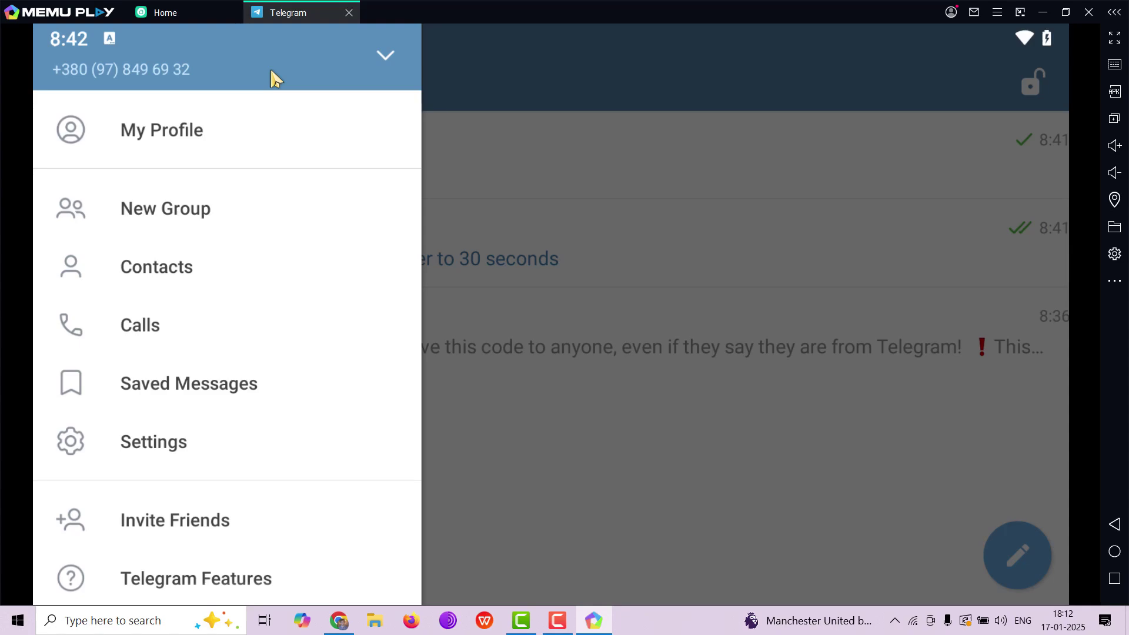
click(166, 448)
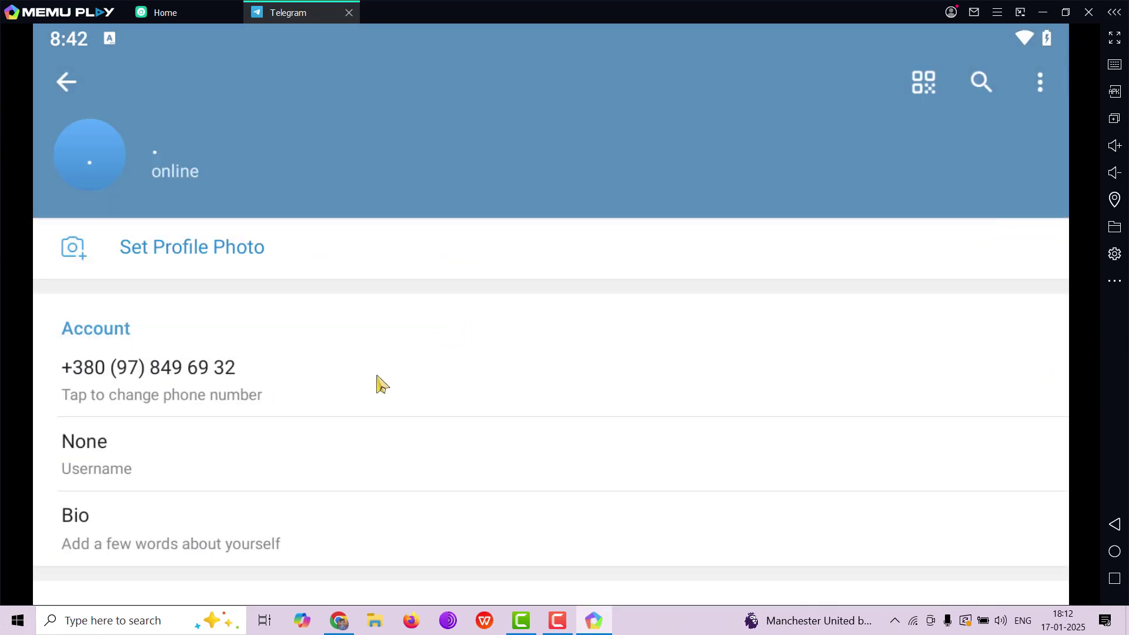
drag(378, 383, 462, 196)
scroll(428, 222, down, 5)
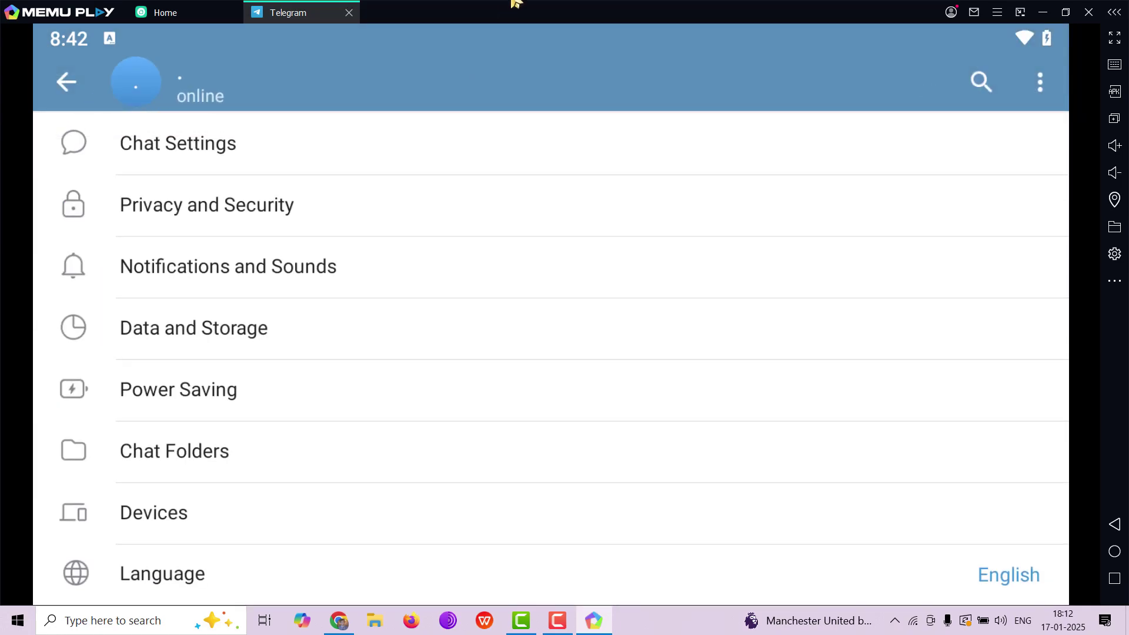
click(254, 199)
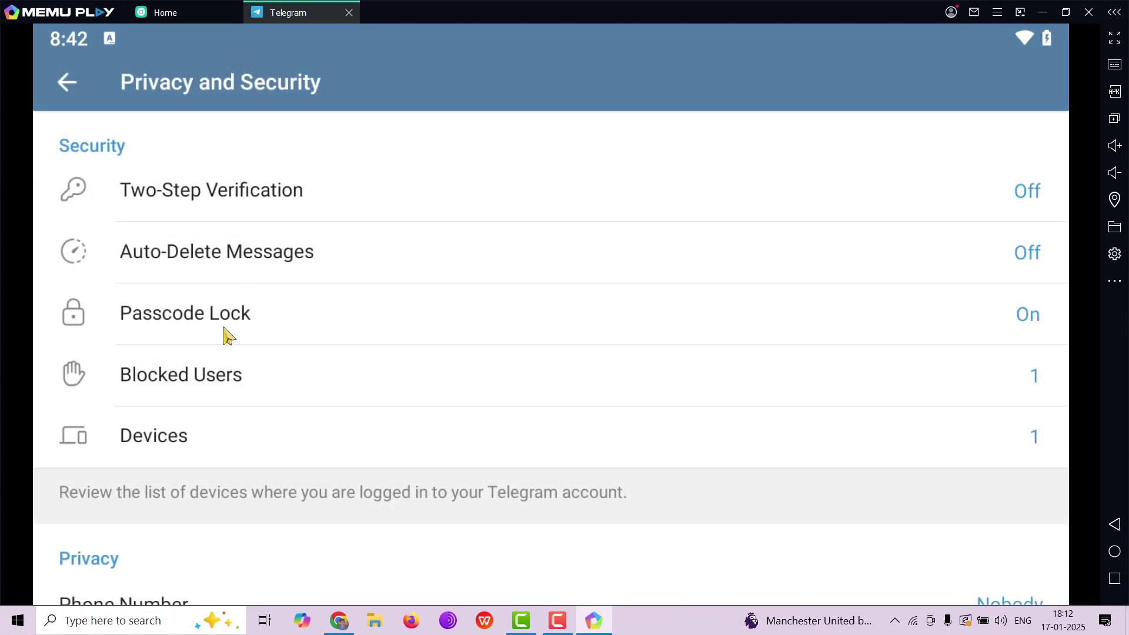
click(281, 330)
text(1234)
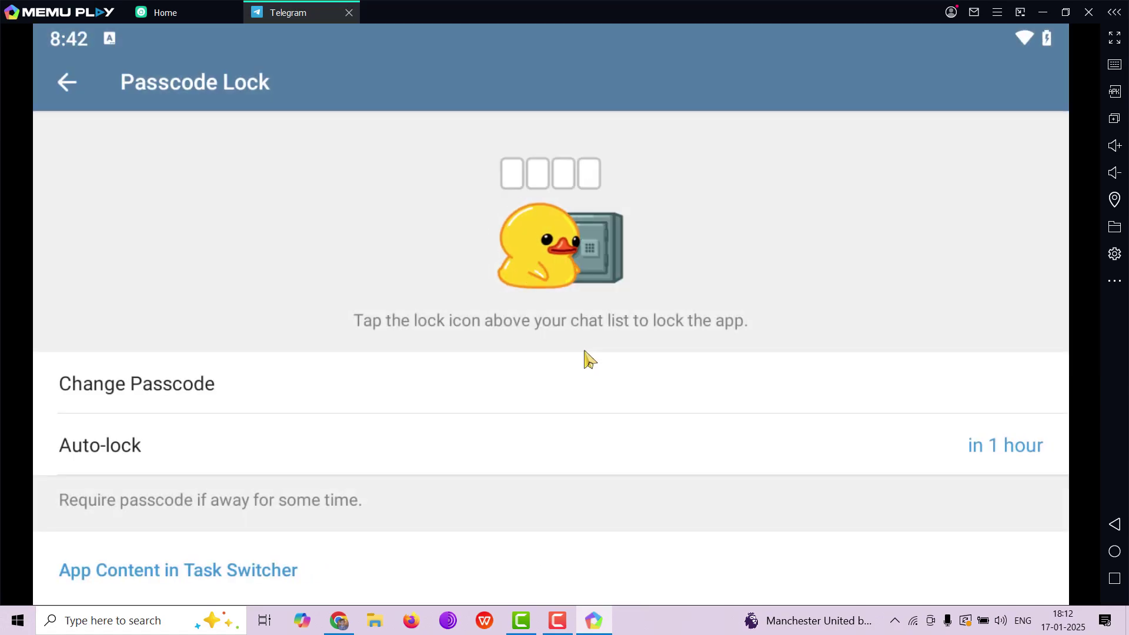
Change Auto-lock to 'in 1 minute' and return to the chat list
drag(584, 358, 608, 259)
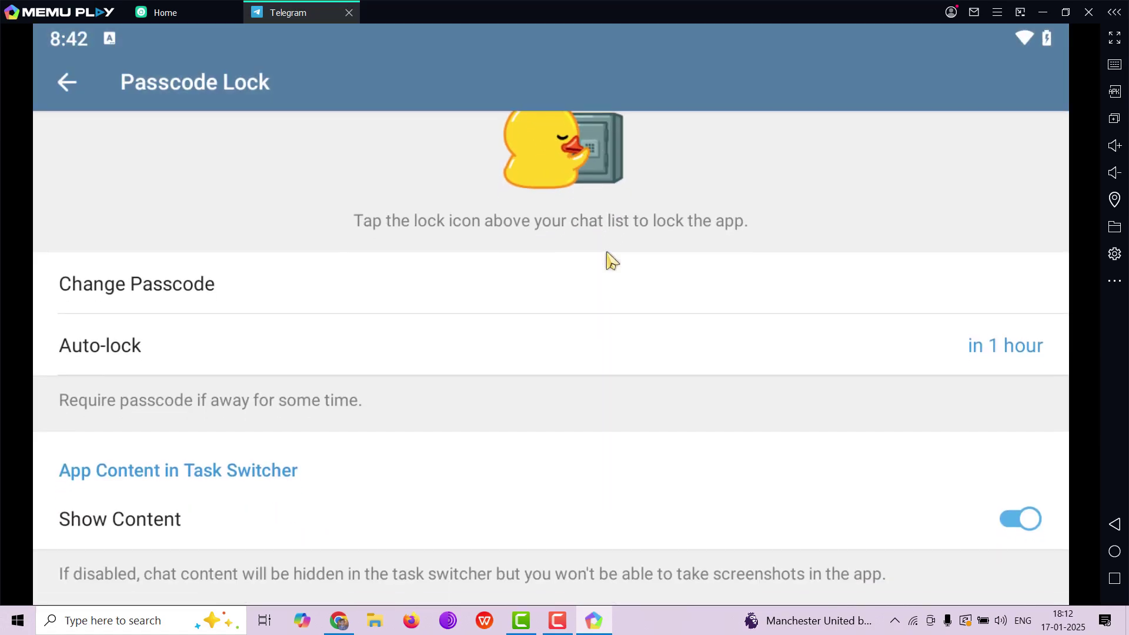
click(980, 350)
drag(618, 320, 597, 562)
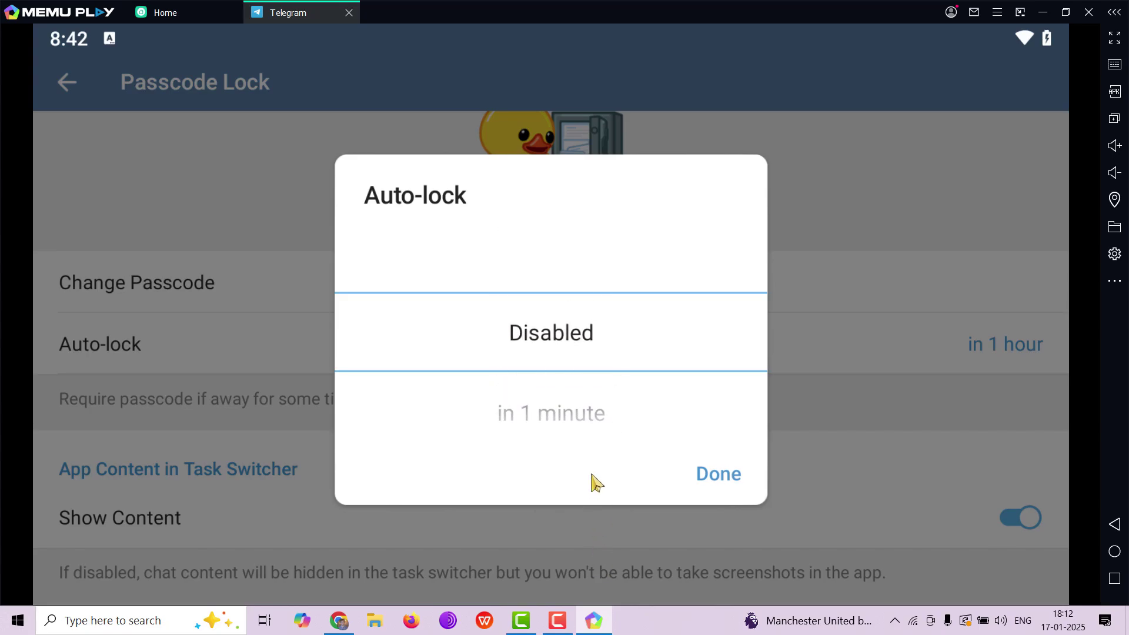
click(600, 415)
click(700, 473)
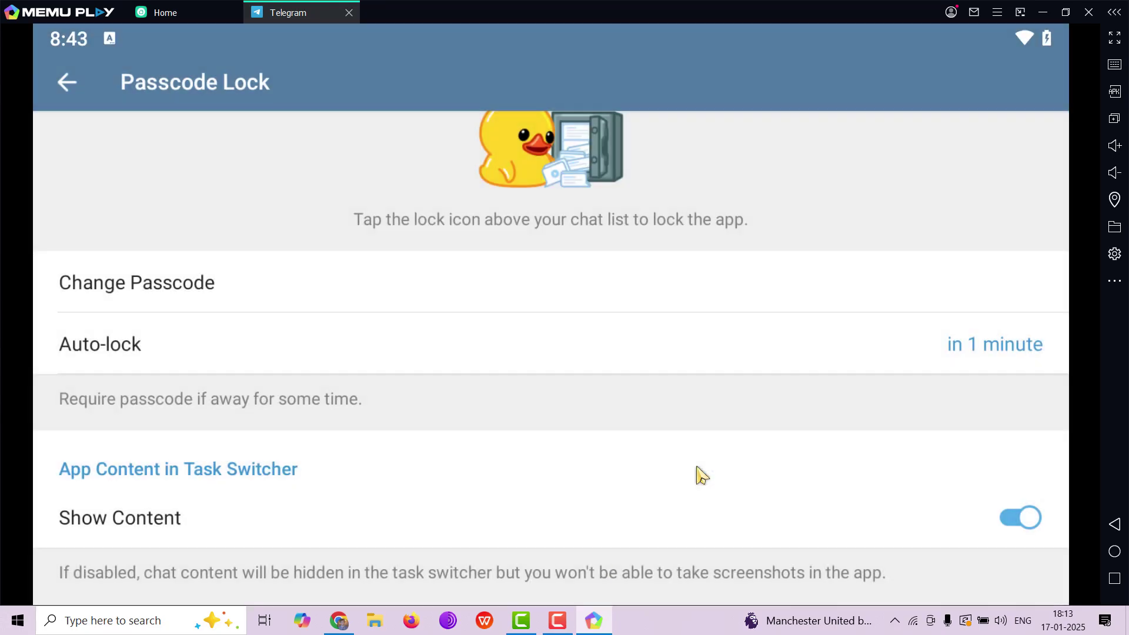
click(81, 93)
click(81, 93)
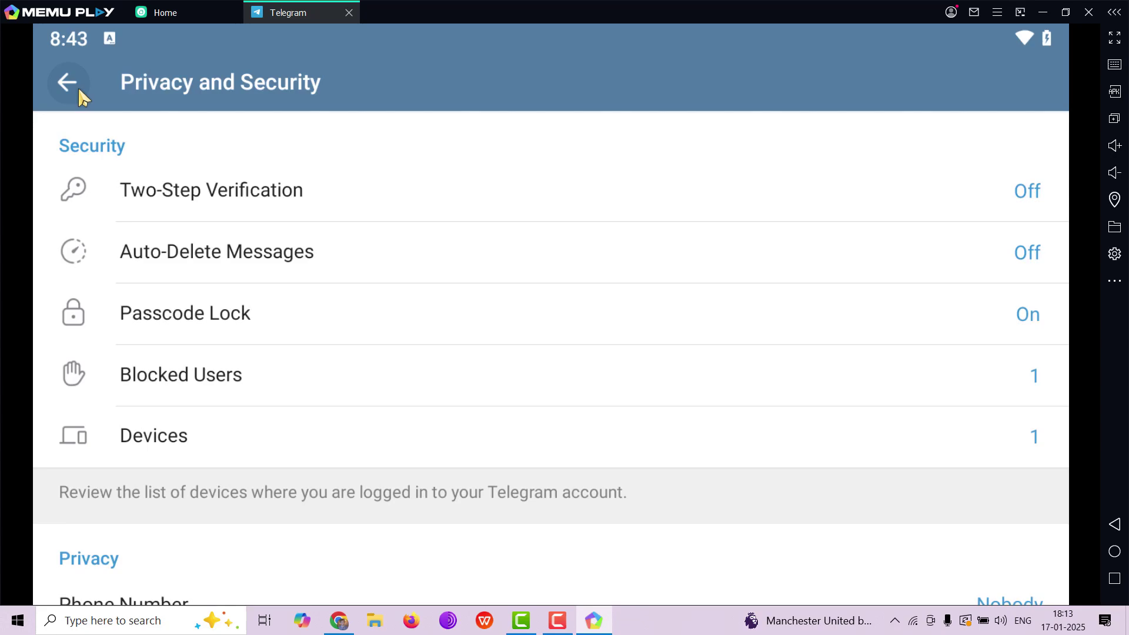
click(81, 93)
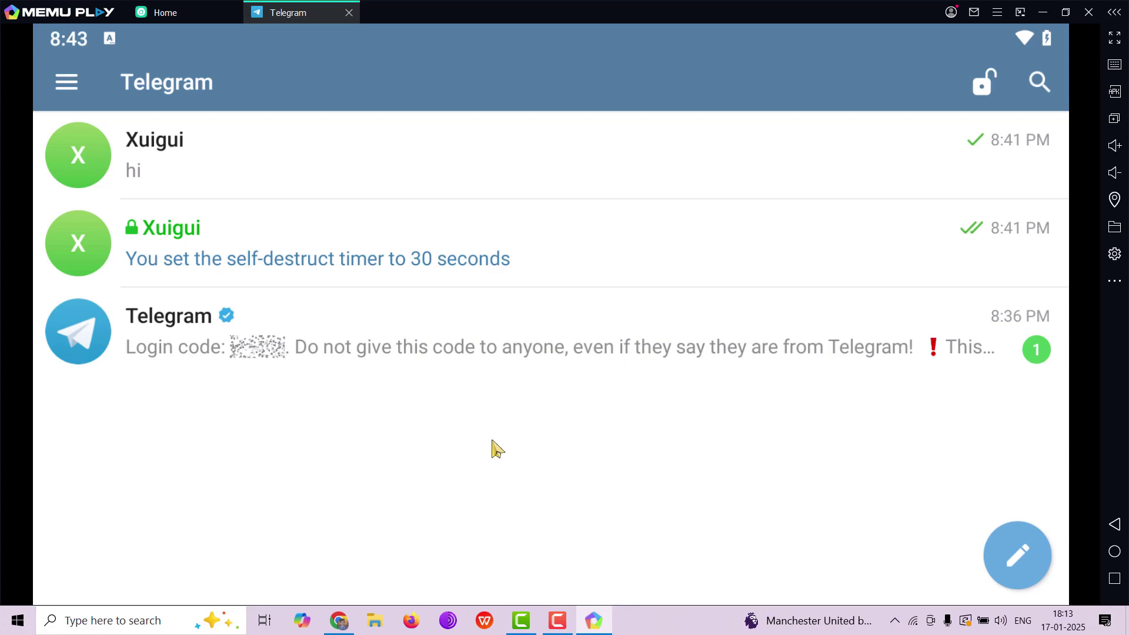
click(498, 285)
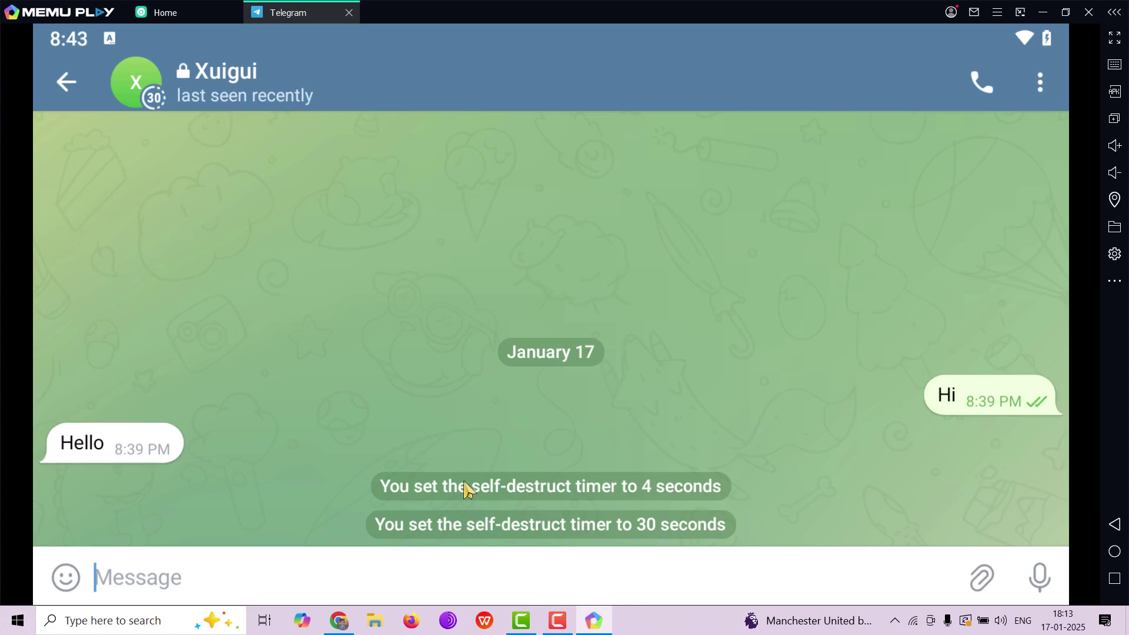
click(67, 83)
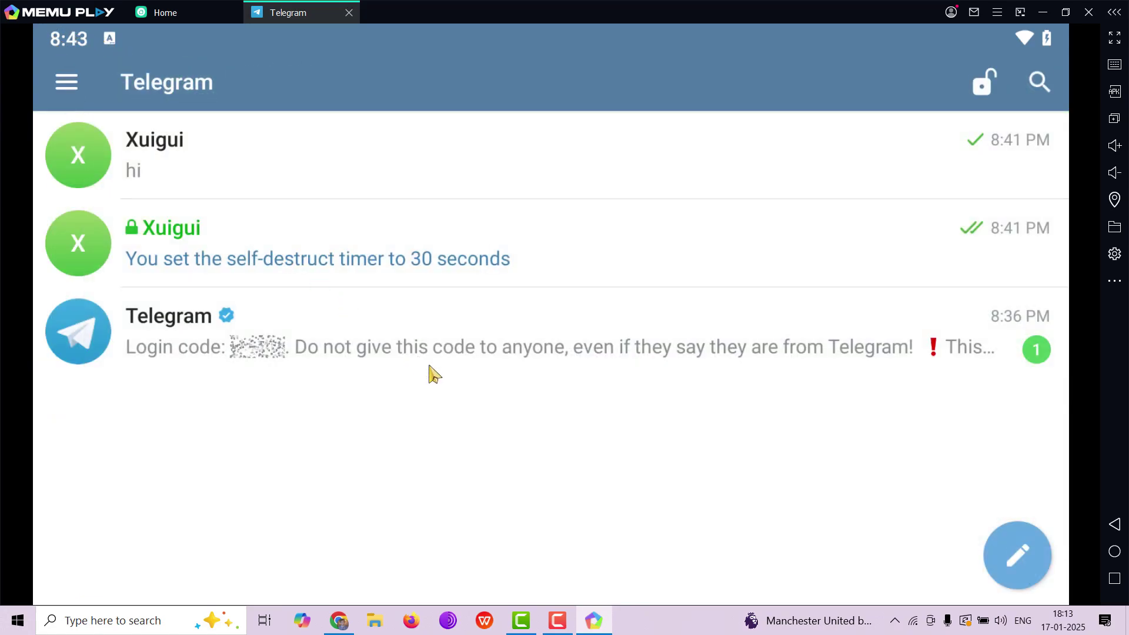